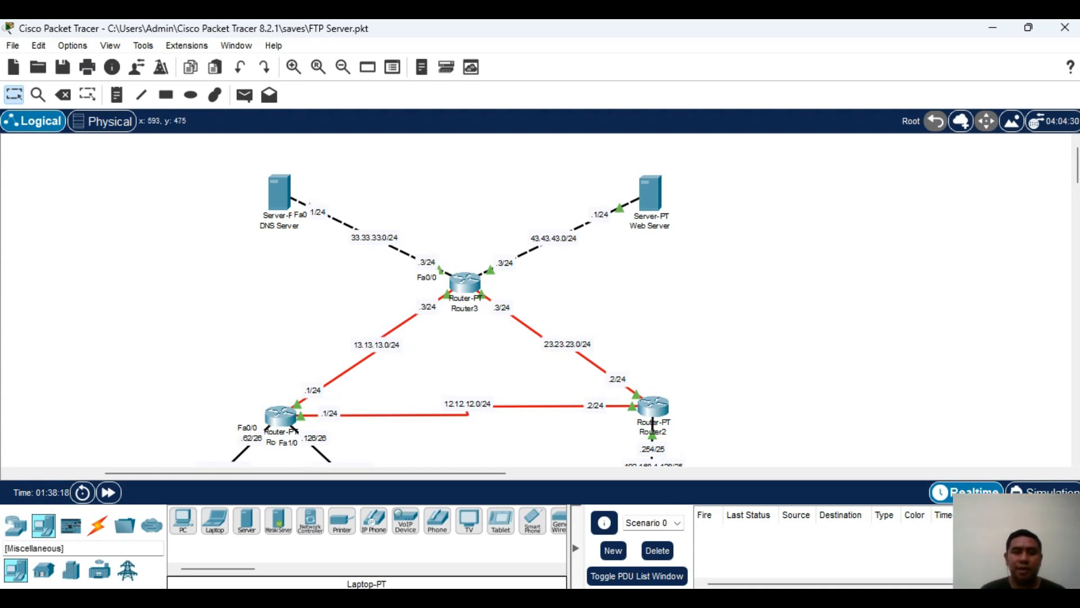
# - Delete the cable between Router3 and the Web Server
pyautogui.press('Delete')
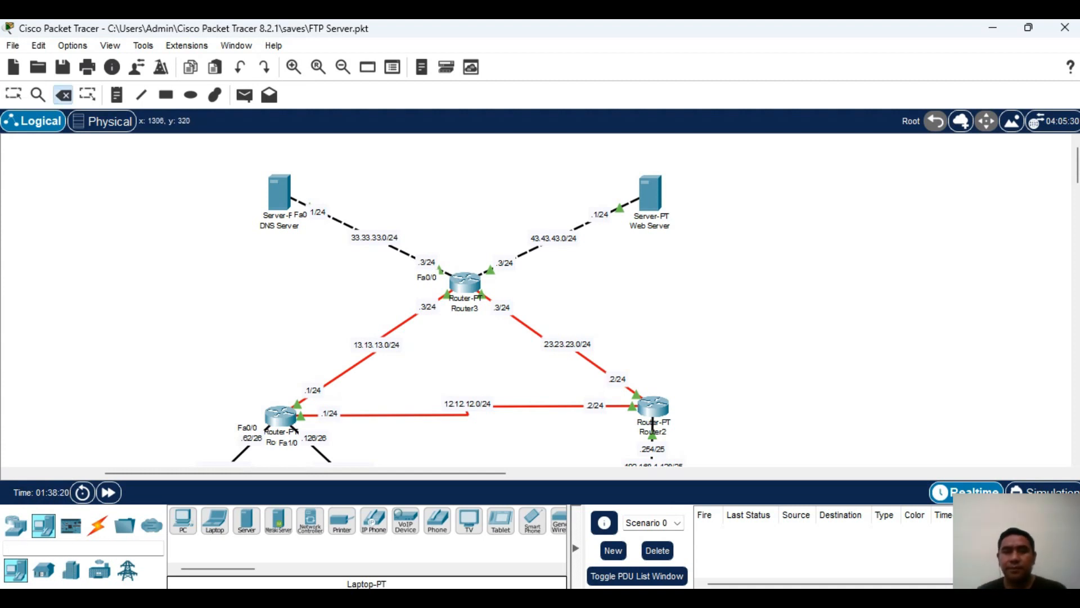
pyautogui.click(630, 203)
pyautogui.press('Escape')
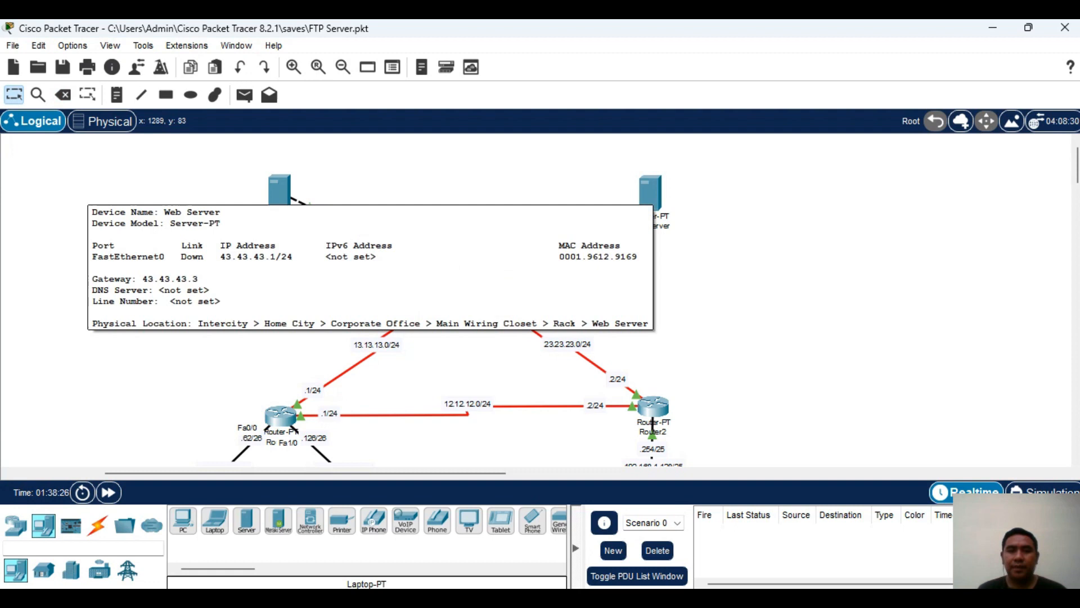
# - Move the Web Server farther up and away from Router3, and place its .1/24 label beside it
pyautogui.moveTo(650, 191); pyautogui.dragTo(685, 168)
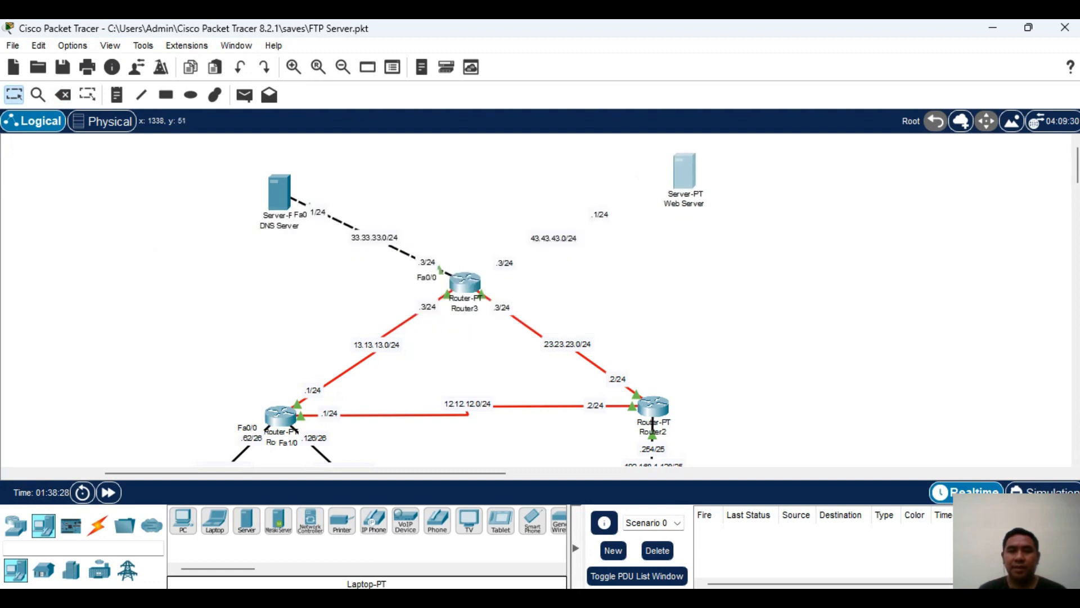
pyautogui.moveTo(600, 214); pyautogui.dragTo(649, 200)
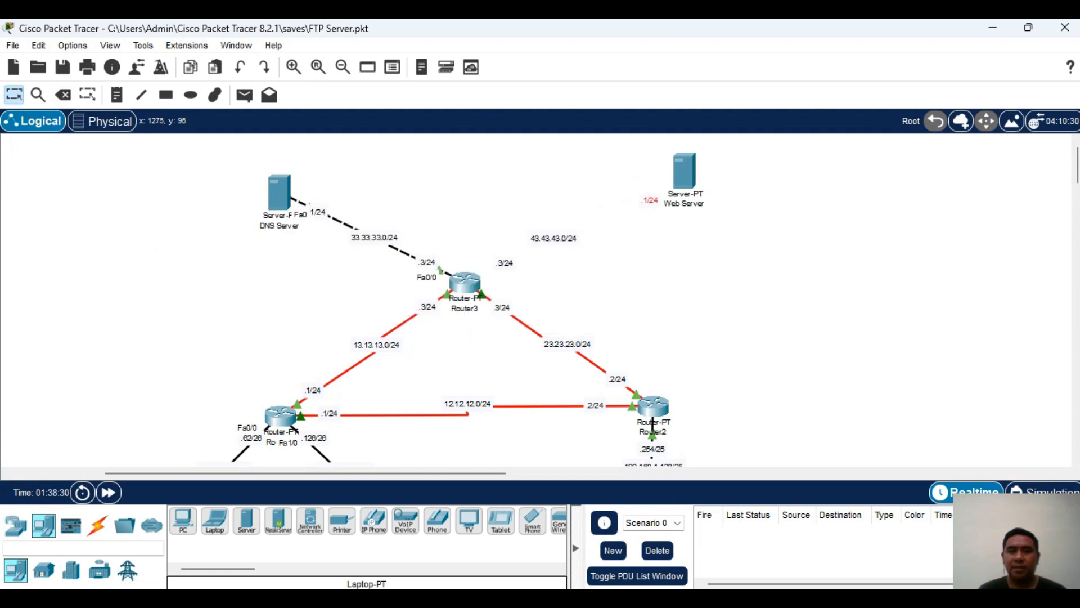
pyautogui.click(672, 230)
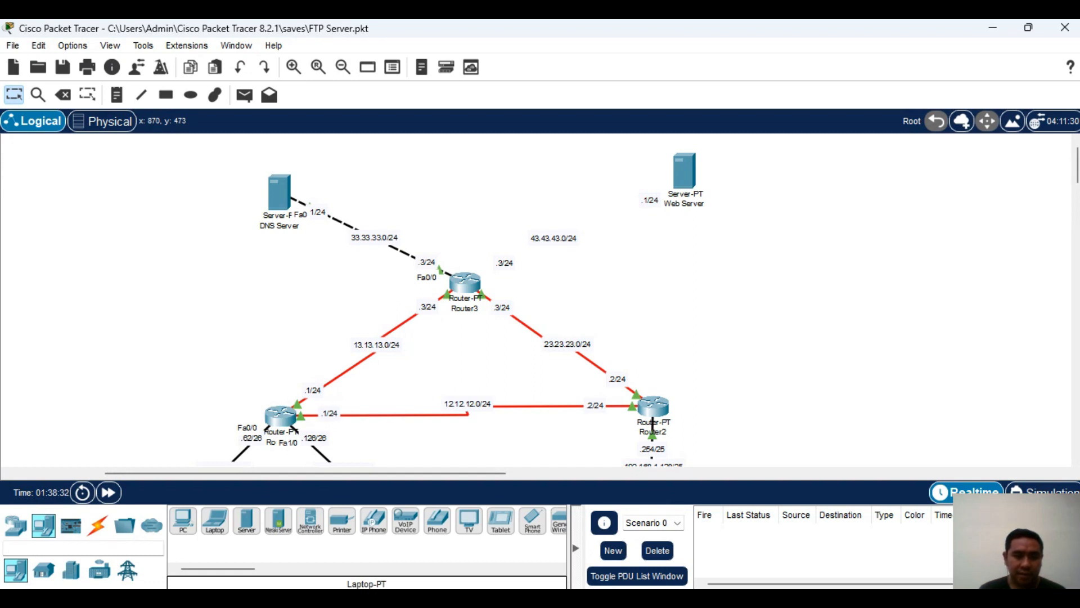
# - Add a PT-Switch between Router3 and the Web Server, moving the 43.43.43.0/24 label above it and the .3/24 label closer to Router3
pyautogui.click(16, 524)
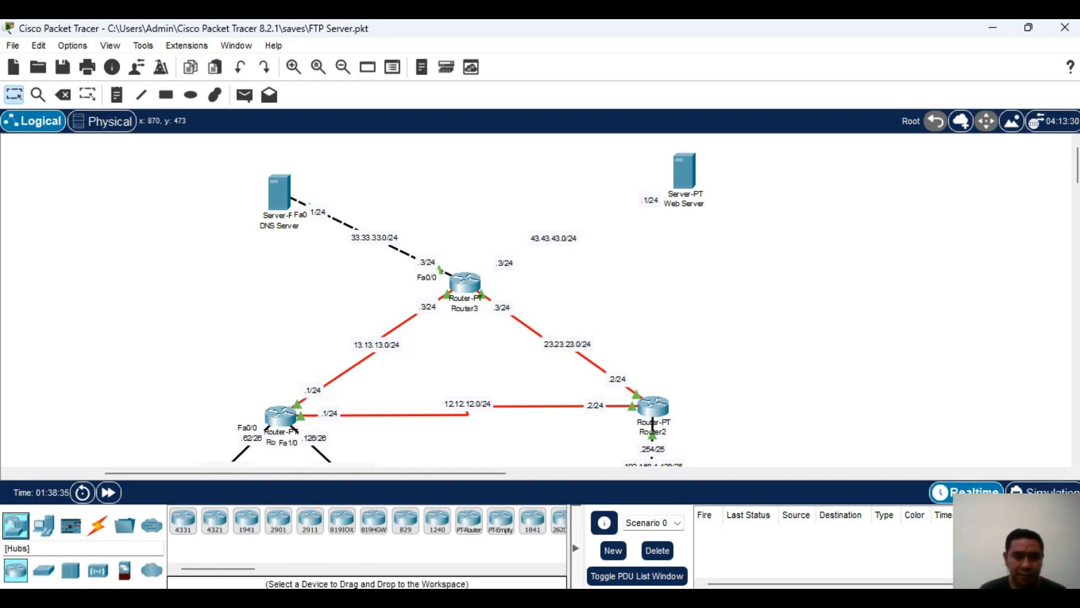
pyautogui.click(44, 570)
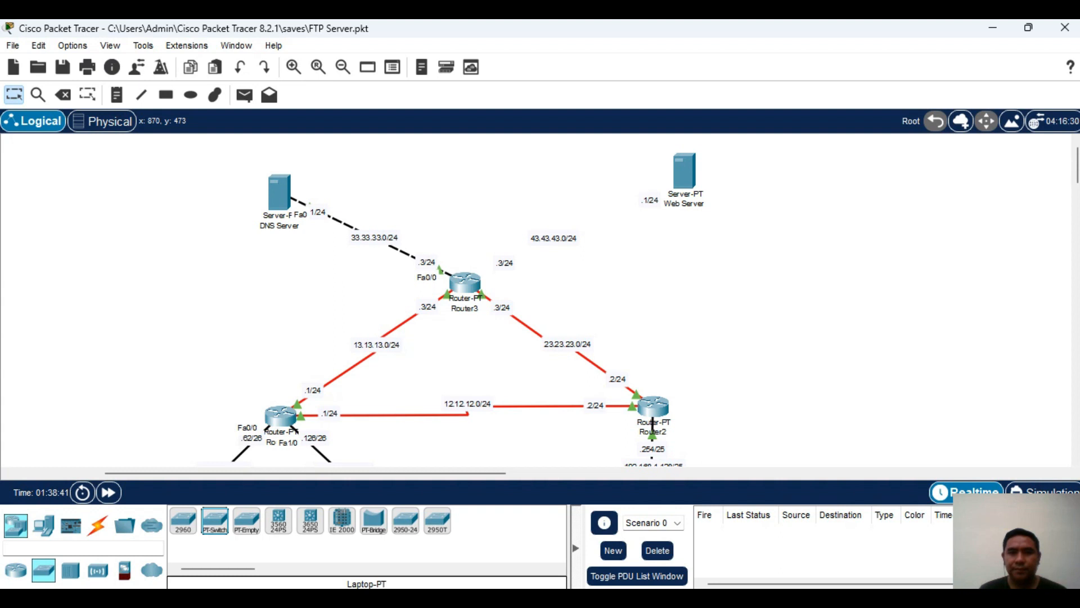
pyautogui.moveTo(215, 521); pyautogui.dragTo(556, 212)
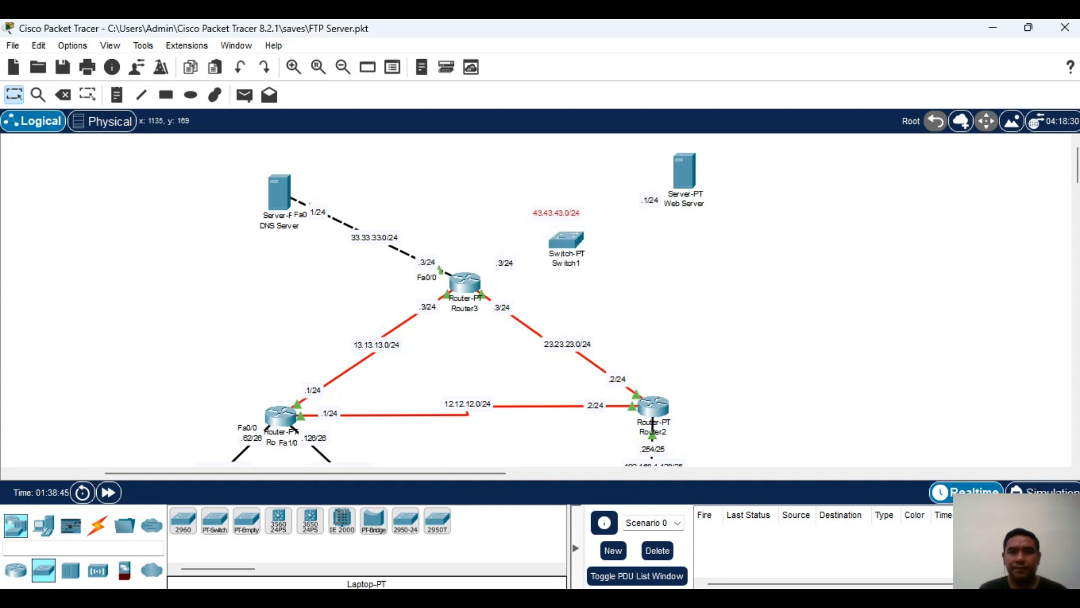
pyautogui.moveTo(505, 263); pyautogui.dragTo(488, 260)
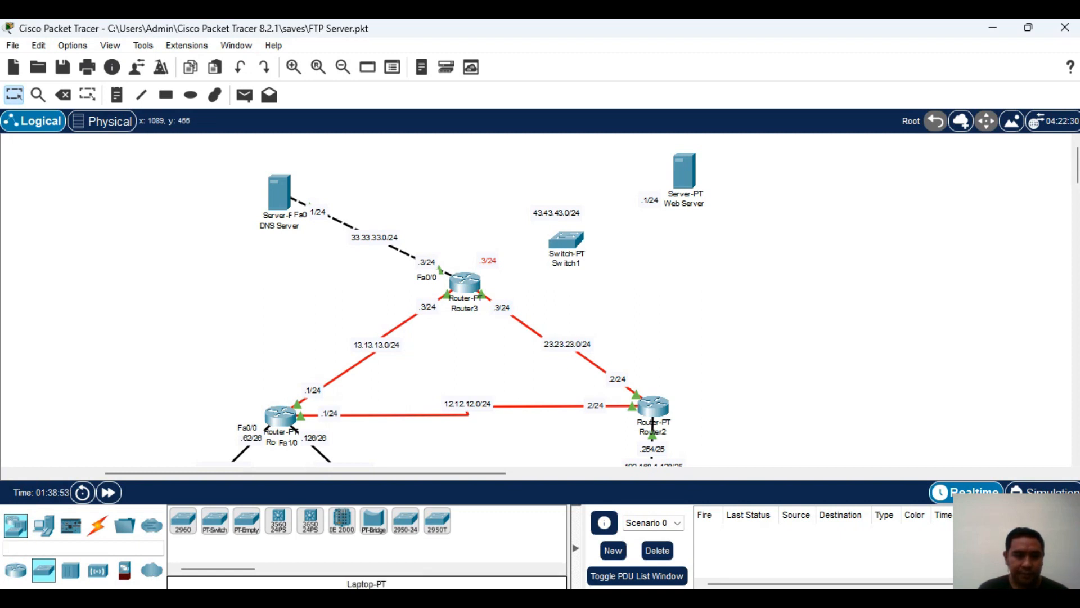
# - Add a generic server below the Web Server and align the two servers vertically
pyautogui.click(43, 525)
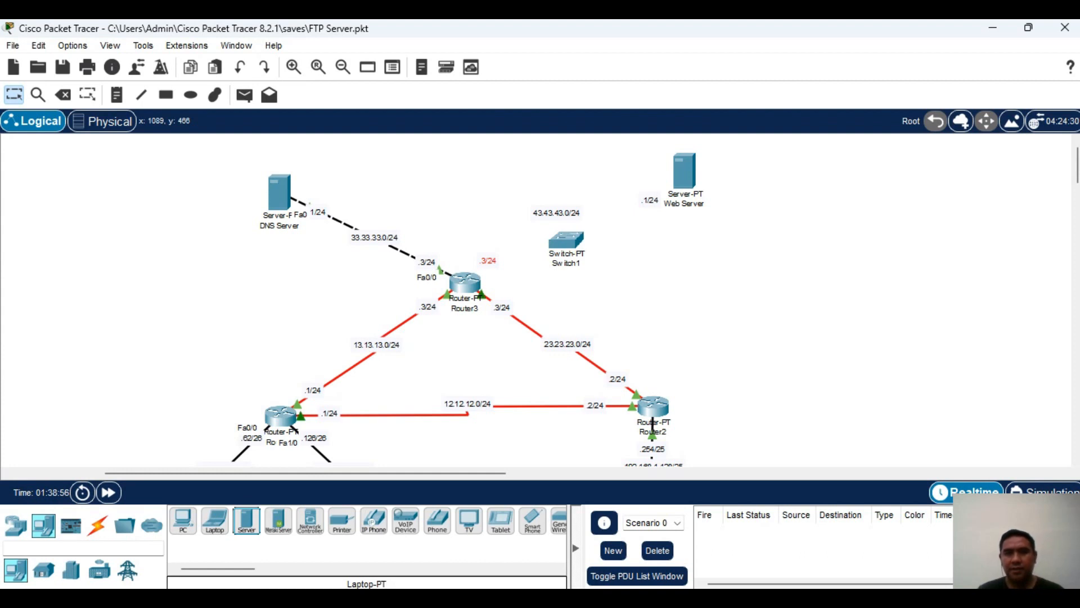
pyautogui.click(680, 242)
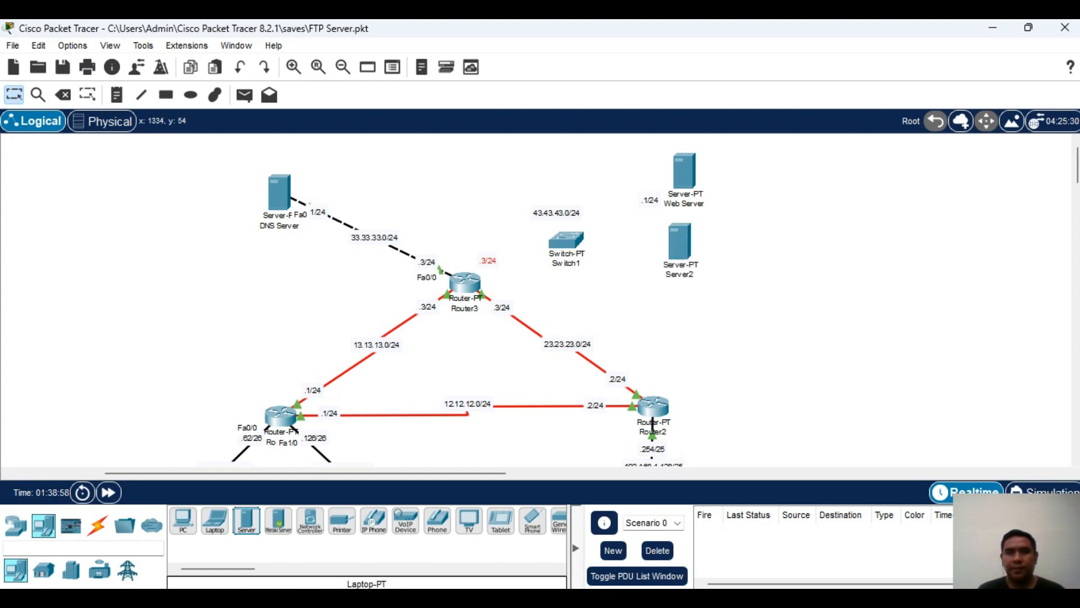
pyautogui.moveTo(684, 170); pyautogui.dragTo(679, 167)
pyautogui.moveTo(679, 242); pyautogui.dragTo(677, 241)
# - Rename the new server as FTP Server
pyautogui.click(670, 275)
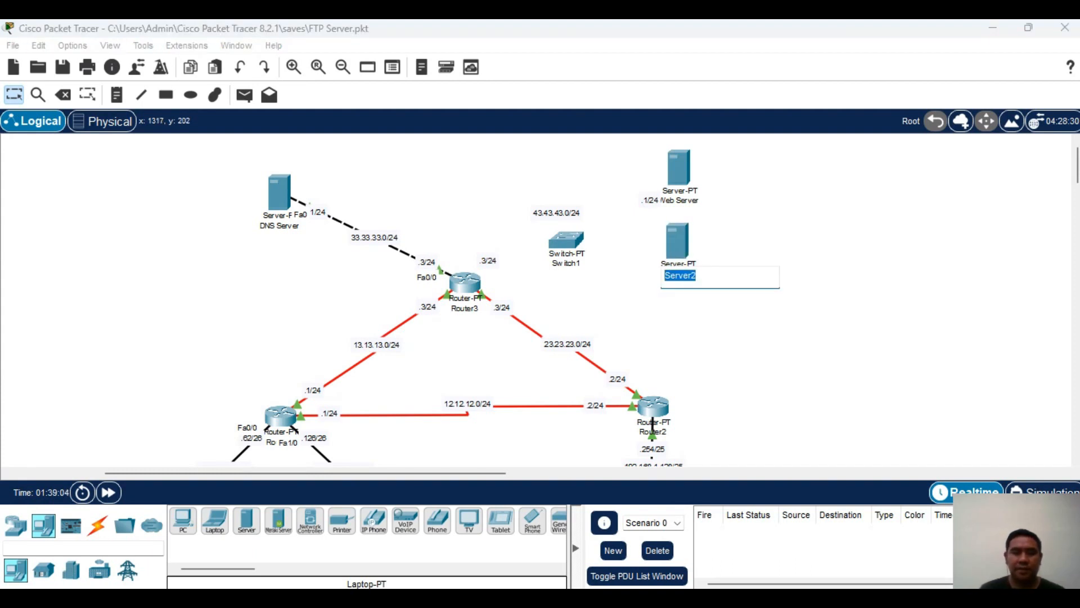
pyautogui.click(665, 275)
pyautogui.write('FTP')
pyautogui.press('End')
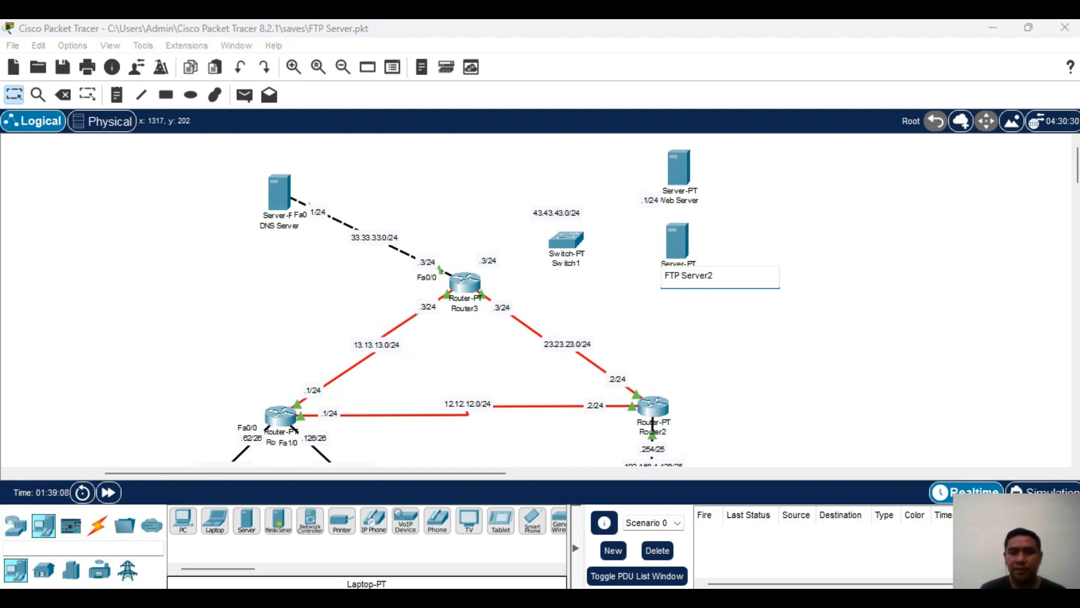
pyautogui.write('r')
pyautogui.press('Return')
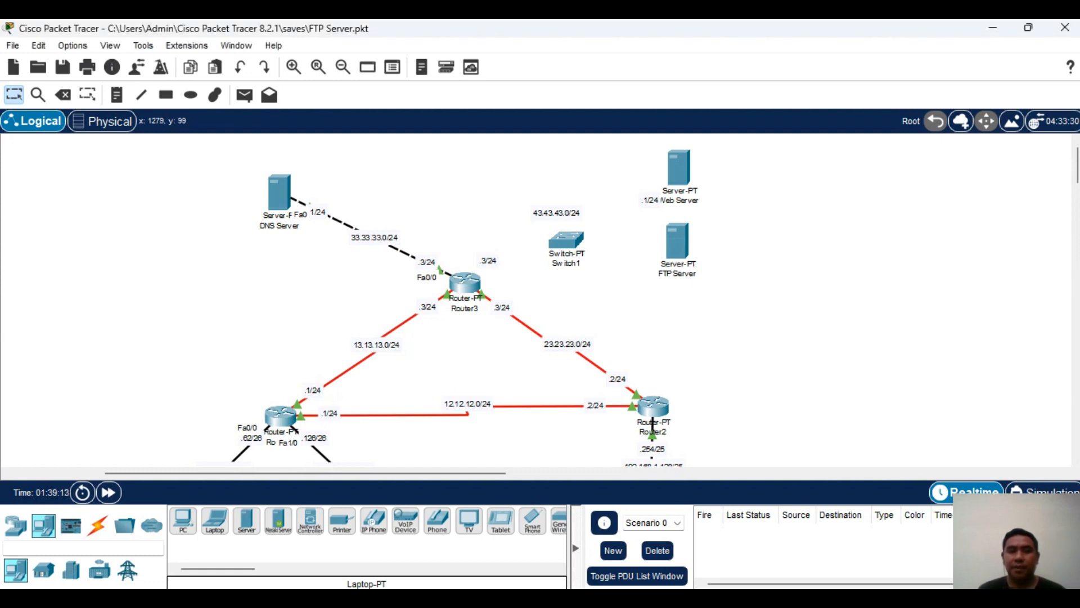
# - Paste a copy of the .1/24 label near the FTP Server, change it to .2/24, and shift the Web Server's .1/24 label upward
pyautogui.hotkey('ctrl', 'v')
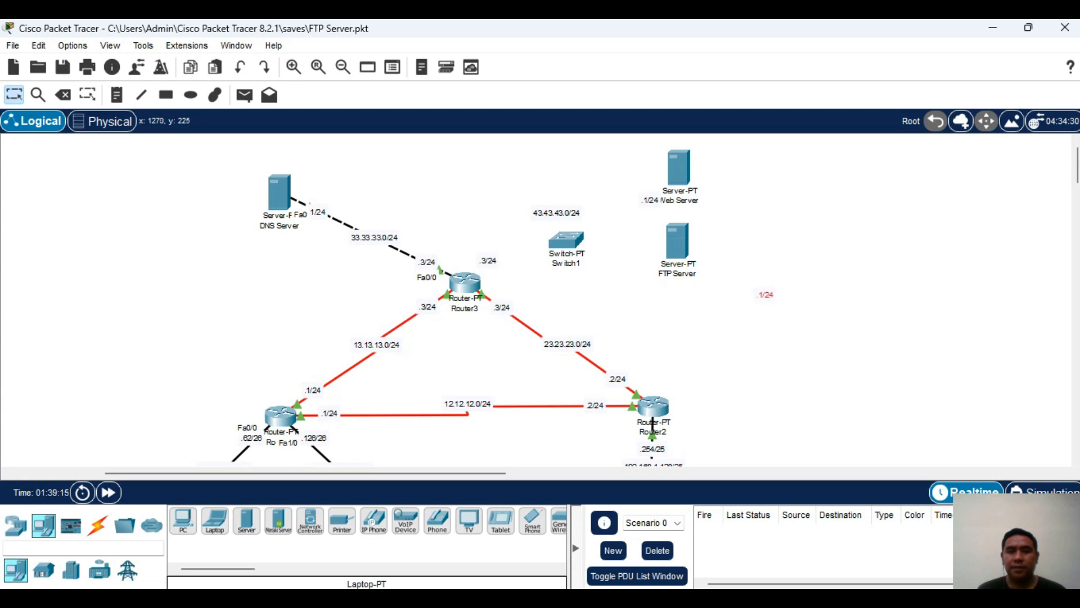
pyautogui.moveTo(765, 295); pyautogui.dragTo(636, 282)
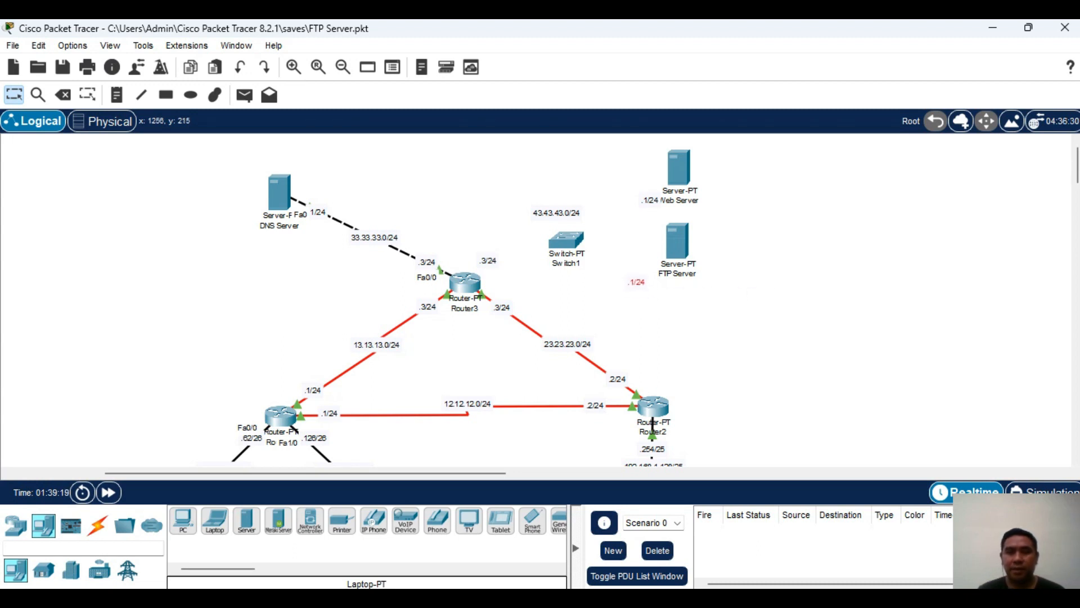
pyautogui.doubleClick(636, 281)
pyautogui.press('BackSpace')
pyautogui.write('2')
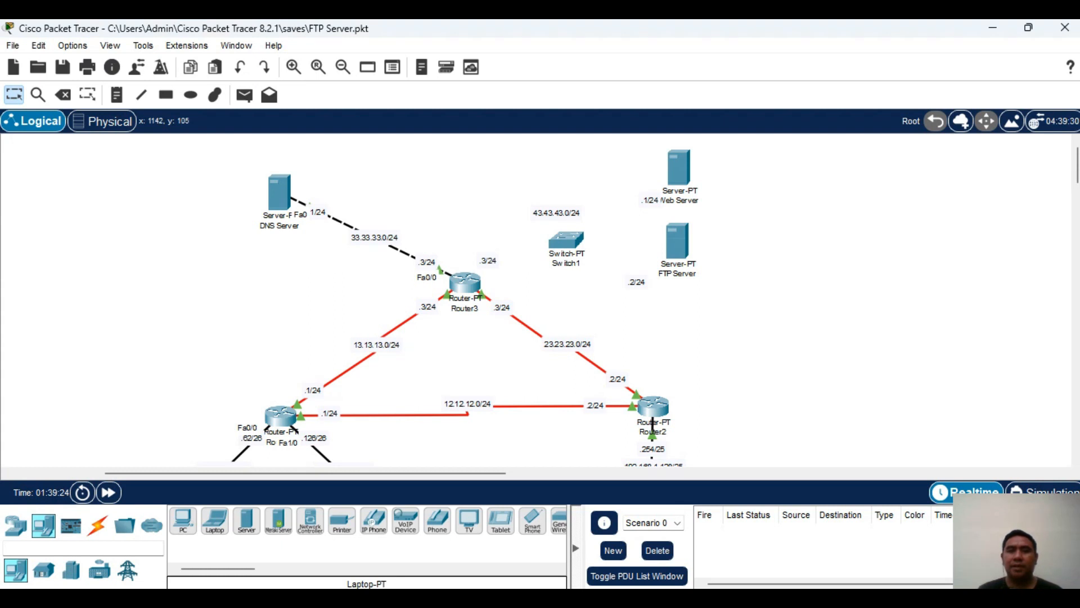
pyautogui.moveTo(650, 200); pyautogui.dragTo(646, 179)
# - Connect Router3 to Switch1 with an automatically chosen connection type
pyautogui.click(97, 525)
pyautogui.click(183, 521)
pyautogui.click(466, 282)
pyautogui.click(552, 247)
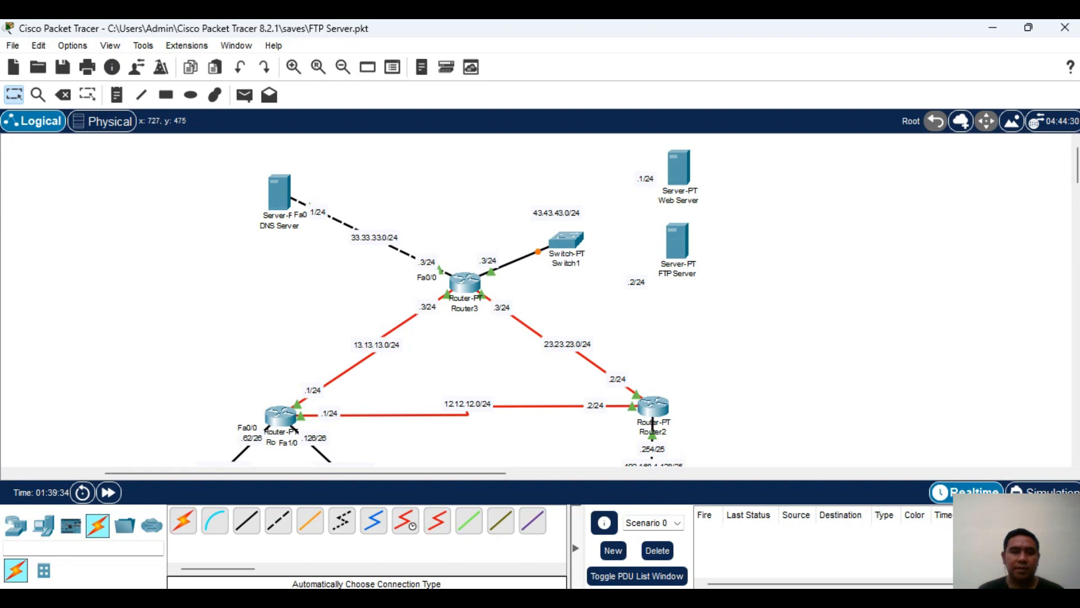
# - Connect Switch1 to the Web Server and FTP Server with automatically chosen cables, and place the .2/24 label beside the FTP Server
pyautogui.click(183, 521)
pyautogui.click(568, 241)
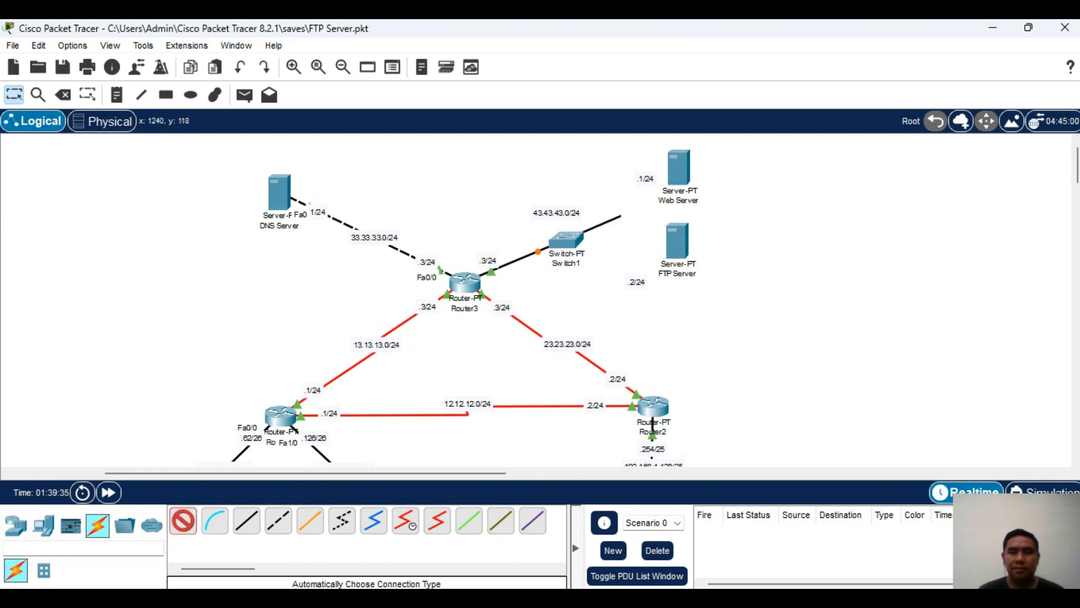
pyautogui.click(668, 180)
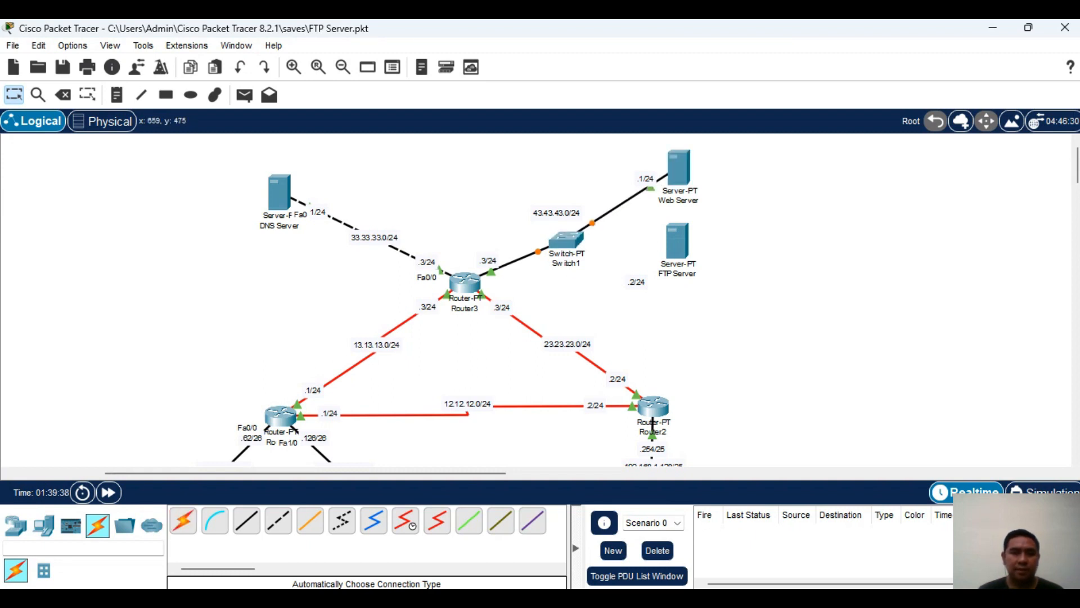
pyautogui.click(183, 521)
pyautogui.click(567, 240)
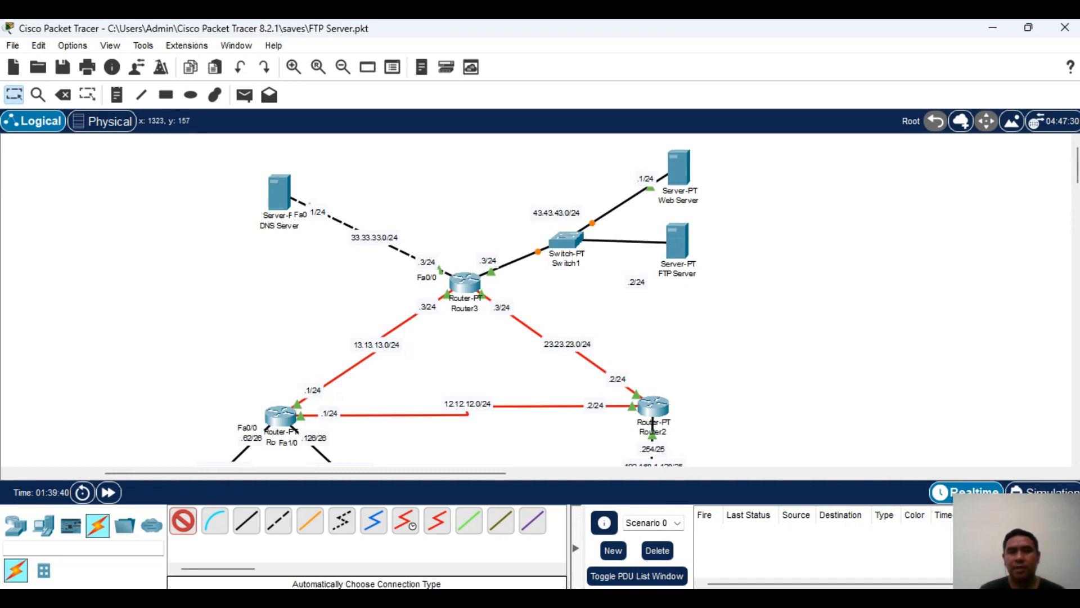
pyautogui.click(677, 242)
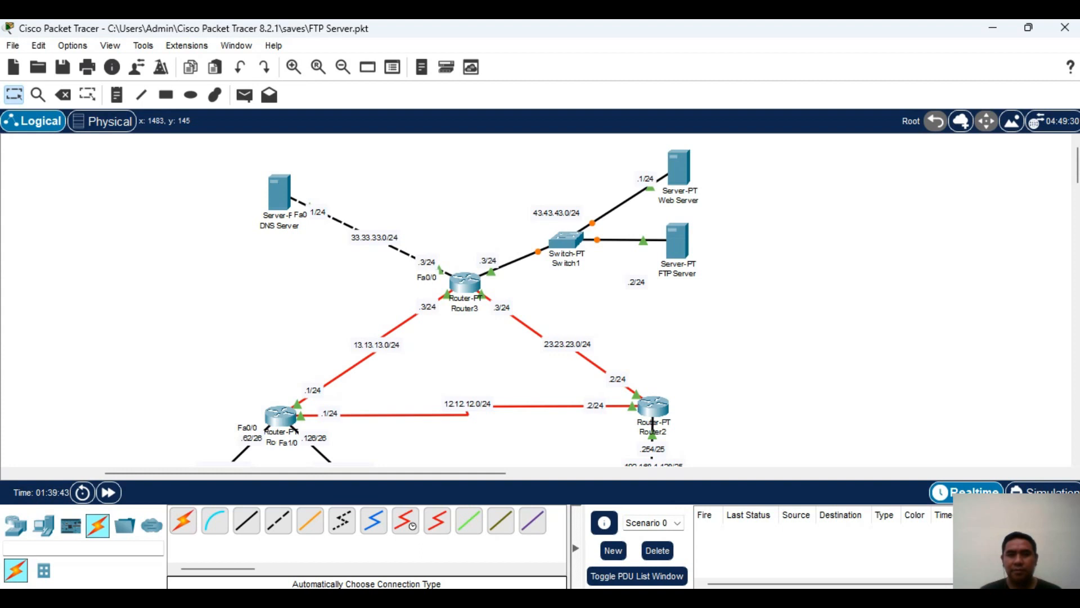
pyautogui.moveTo(636, 281); pyautogui.dragTo(651, 256)
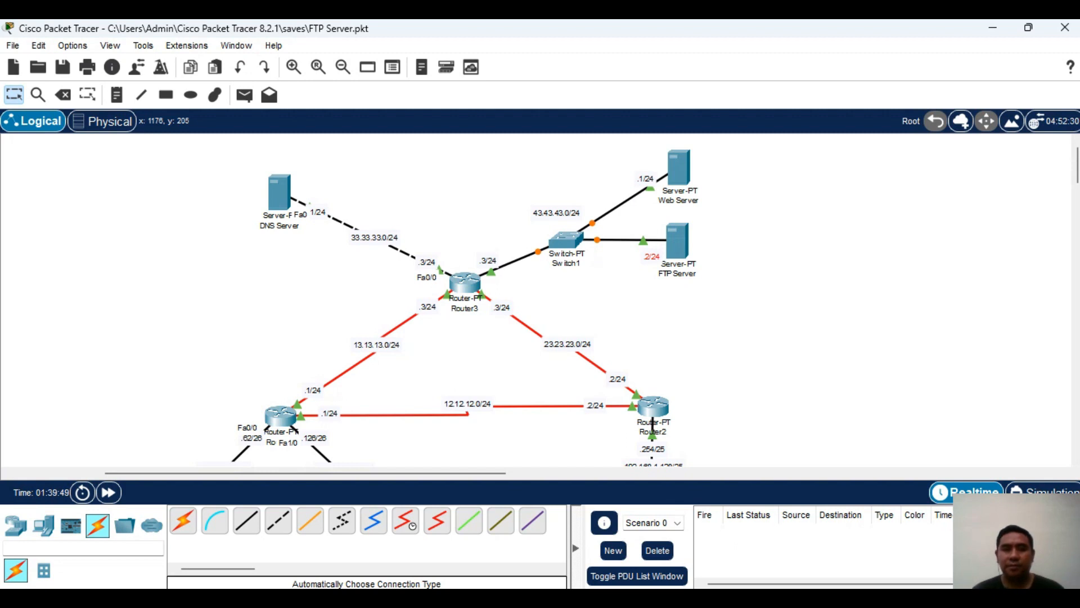
pyautogui.click(951, 208)
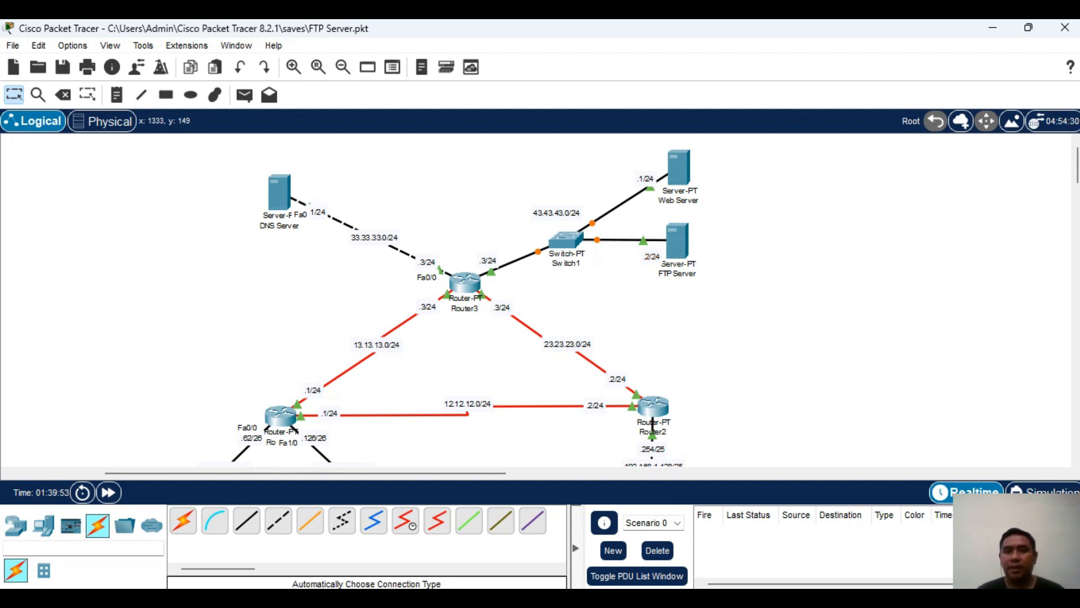
# - Set the static IPv4 address of the FTP Server's FastEthernet0 interface to 43.43.43.2
pyautogui.click(677, 239)
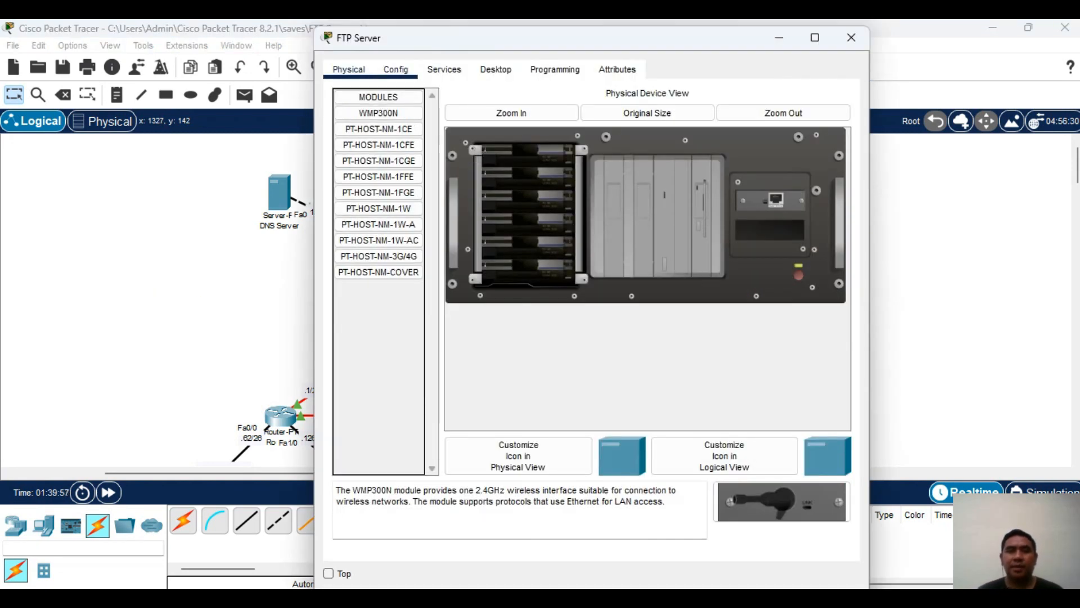
pyautogui.click(396, 69)
pyautogui.click(381, 158)
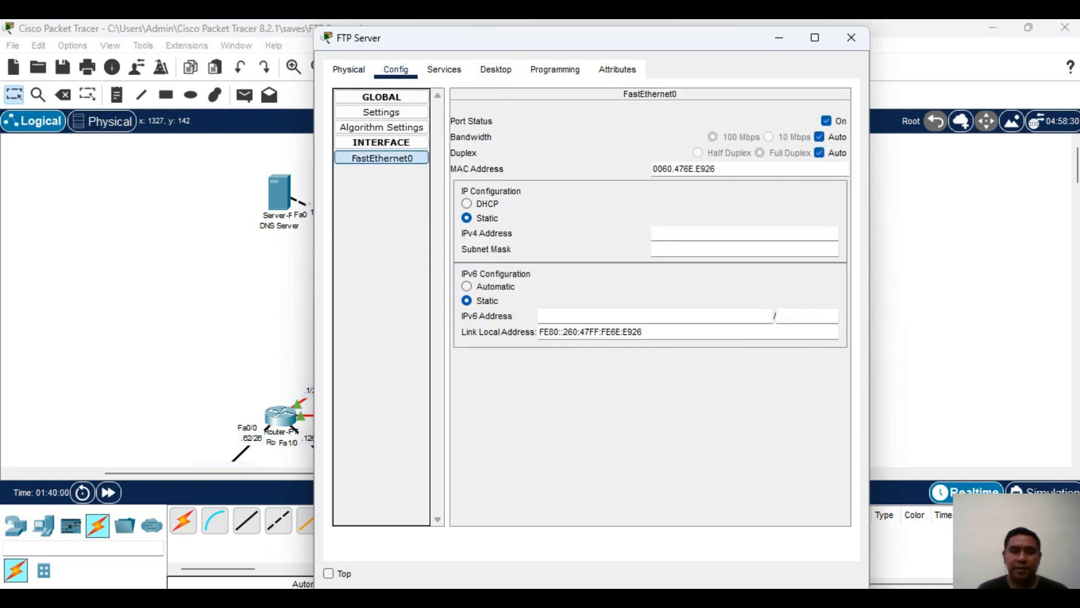
pyautogui.write('43')
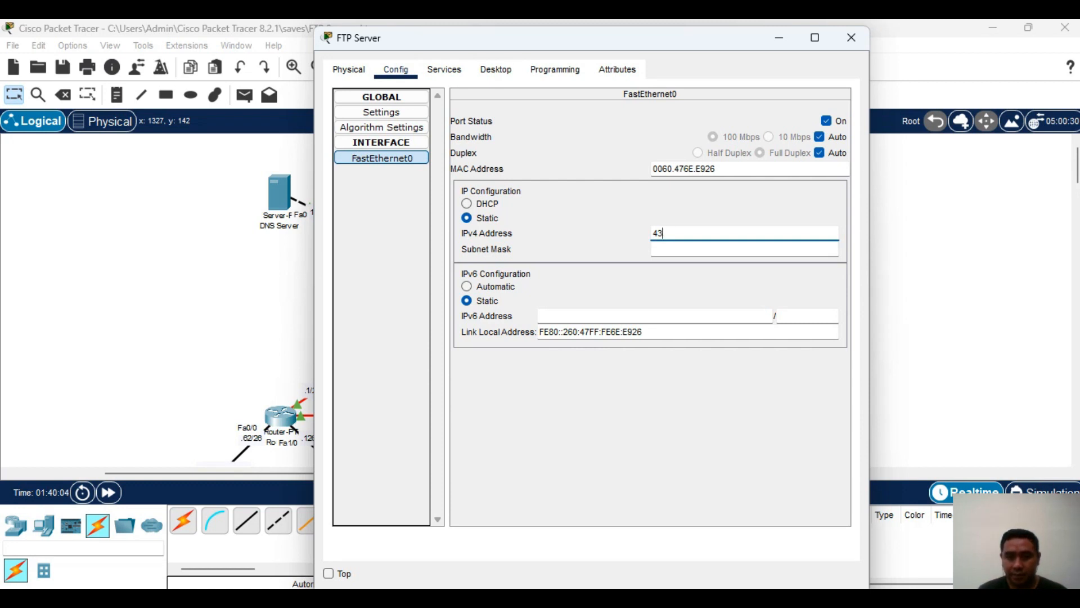
pyautogui.write('.43.43.')
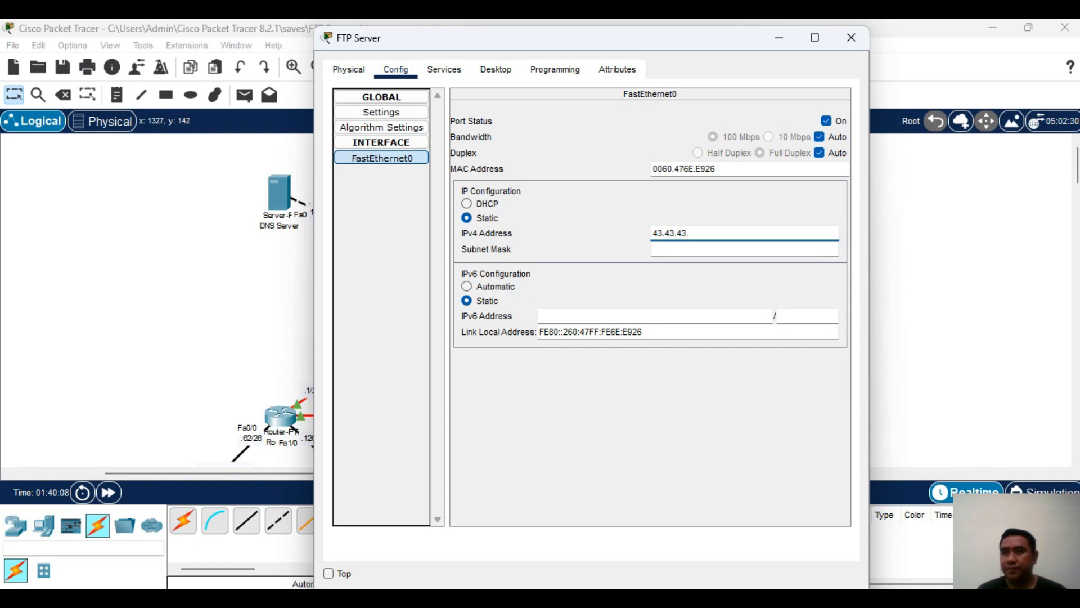
pyautogui.write('2')
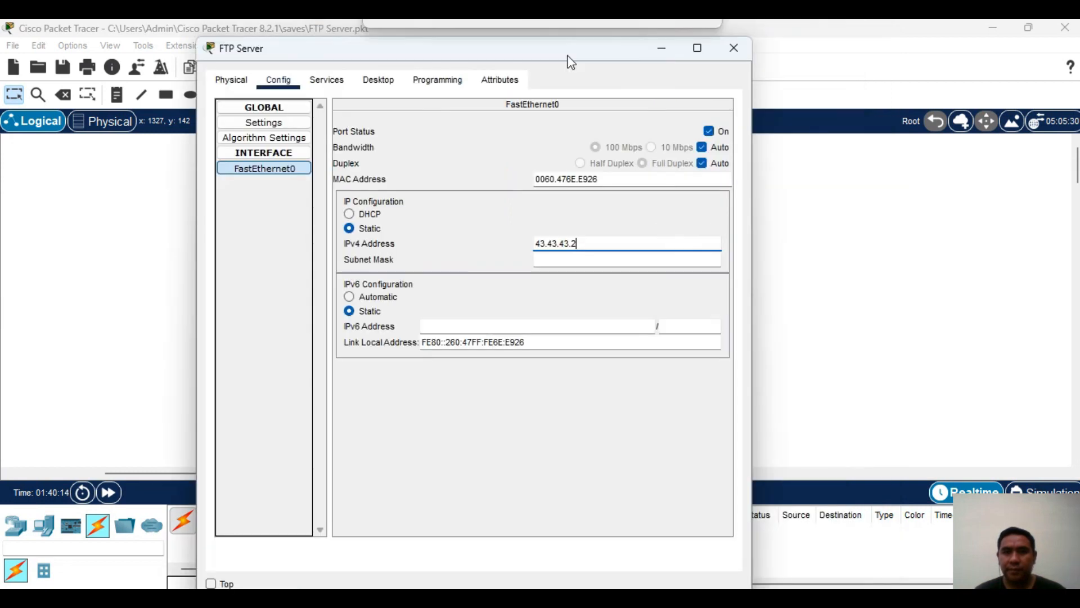
# - Set the subnet mask of the FTP Server's FastEthernet0 interface to 255.255.255.0
pyautogui.moveTo(685, 46); pyautogui.dragTo(622, 49)
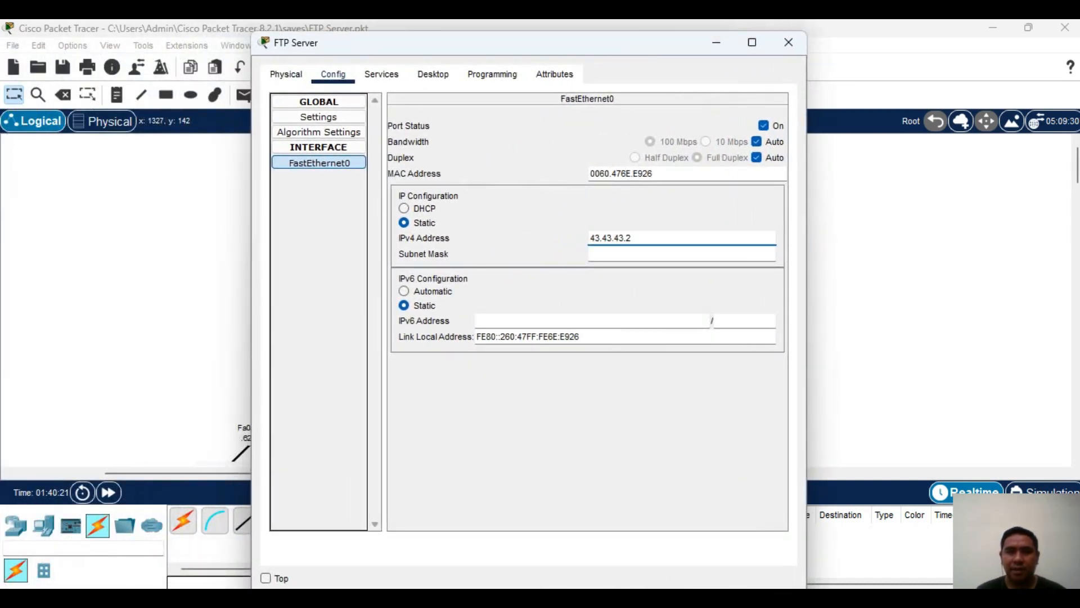
pyautogui.press('Tab')
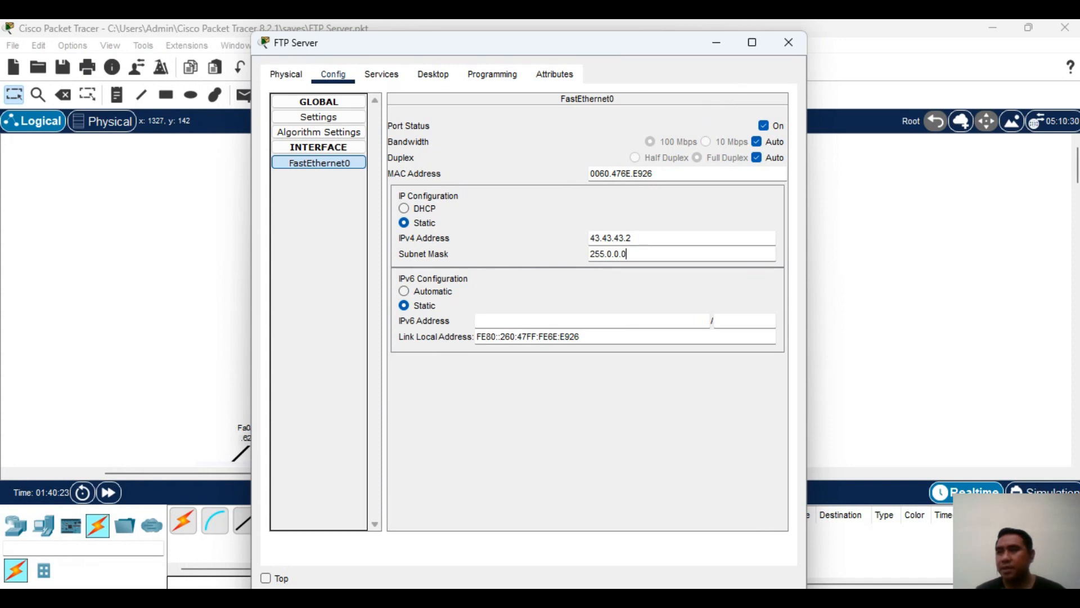
pyautogui.moveTo(613, 44); pyautogui.dragTo(547, 37)
pyautogui.moveTo(564, 247); pyautogui.dragTo(539, 247)
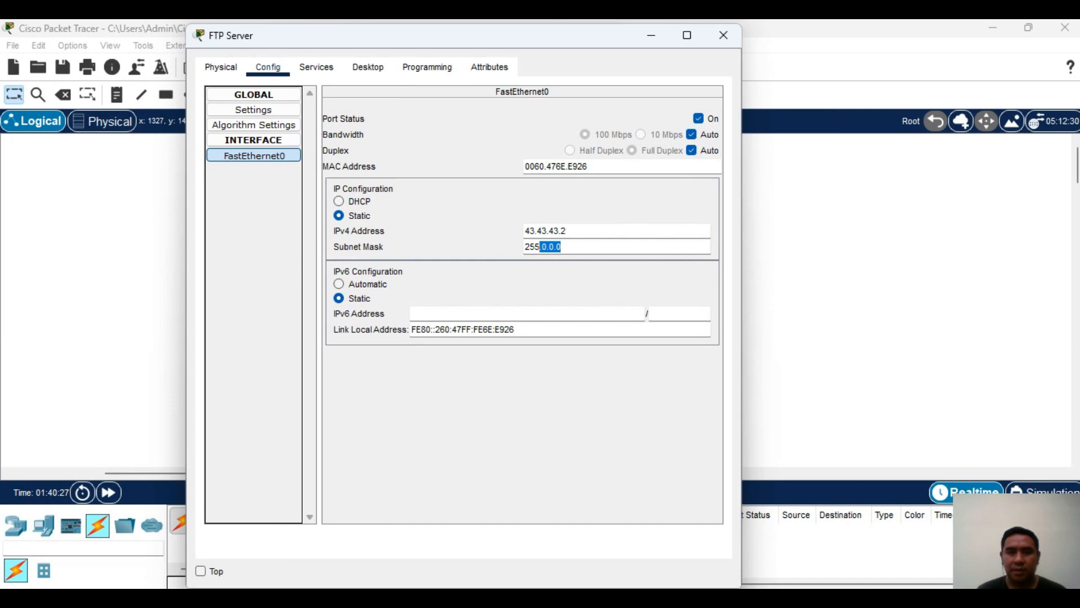
pyautogui.write('.255')
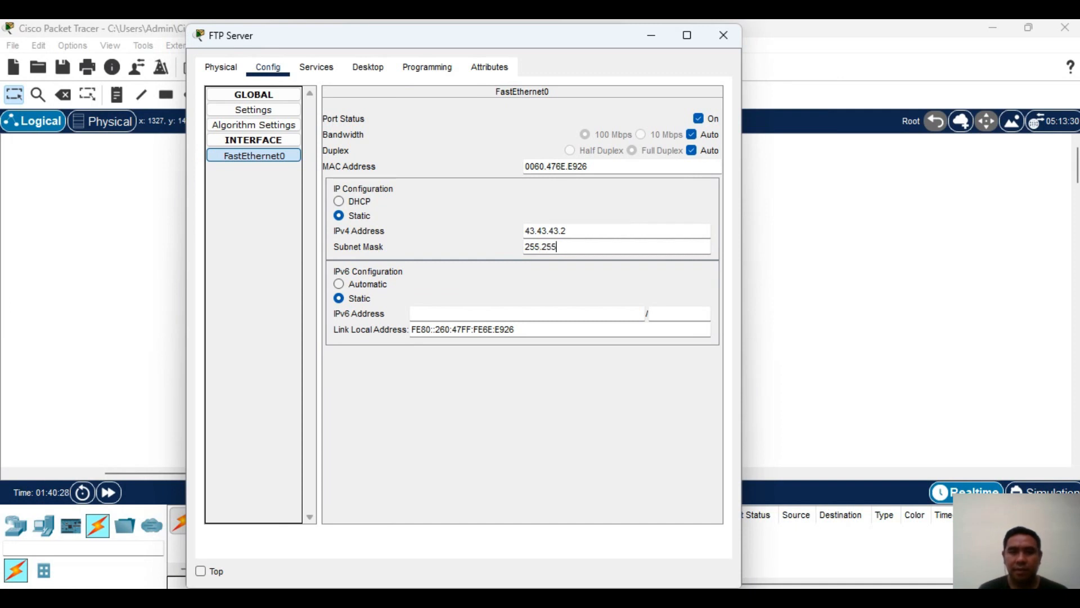
pyautogui.write('.255.0')
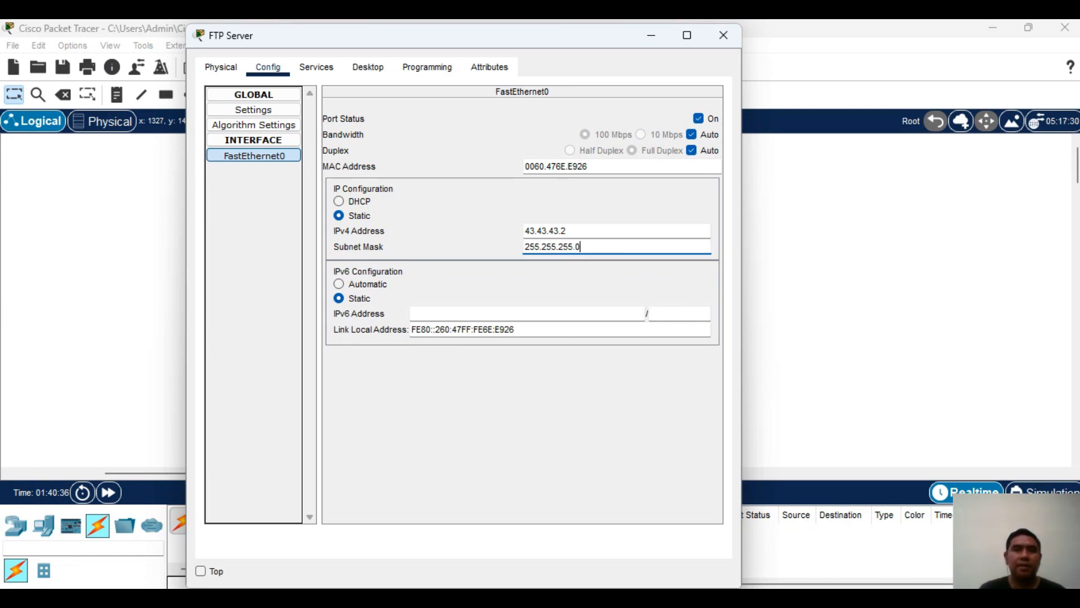
# - Enter the username coba and the account password for a new user in the FTP Server's FTP service
pyautogui.click(316, 67)
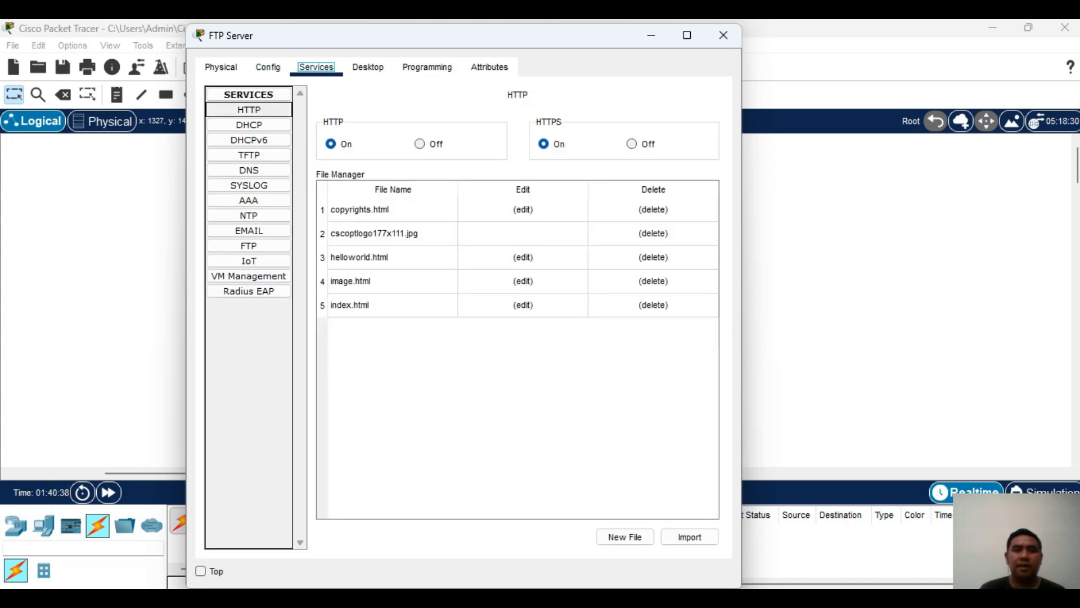
pyautogui.click(248, 246)
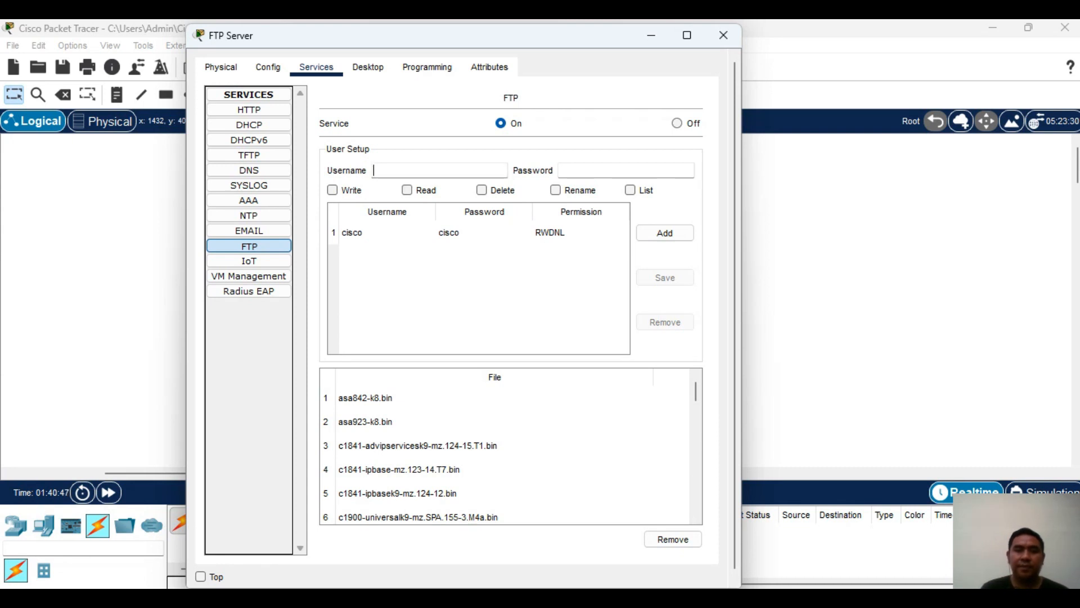
pyautogui.write('coba')
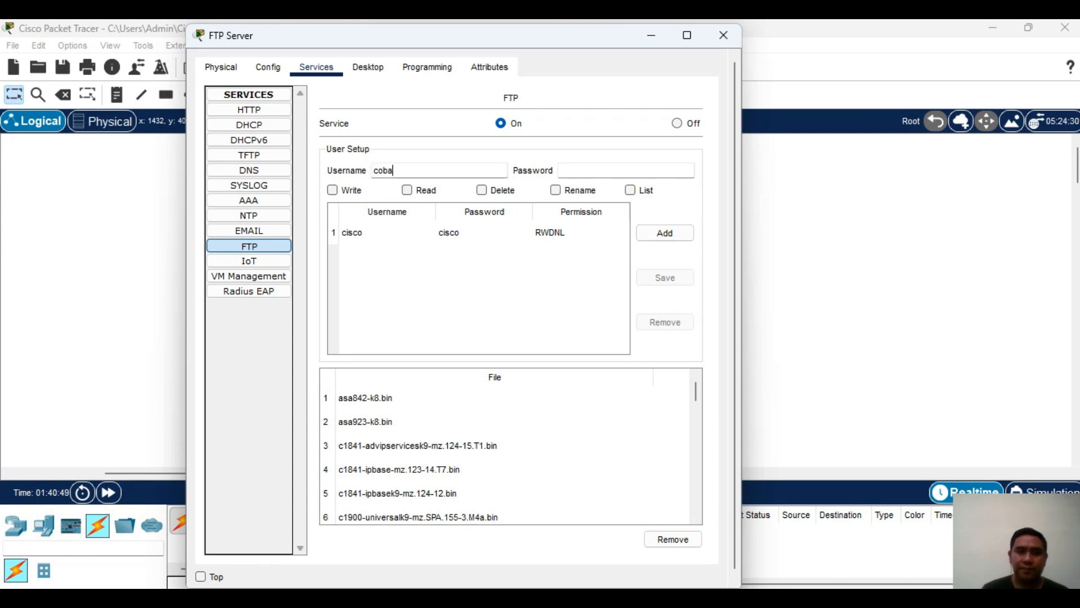
pyautogui.press('Tab')
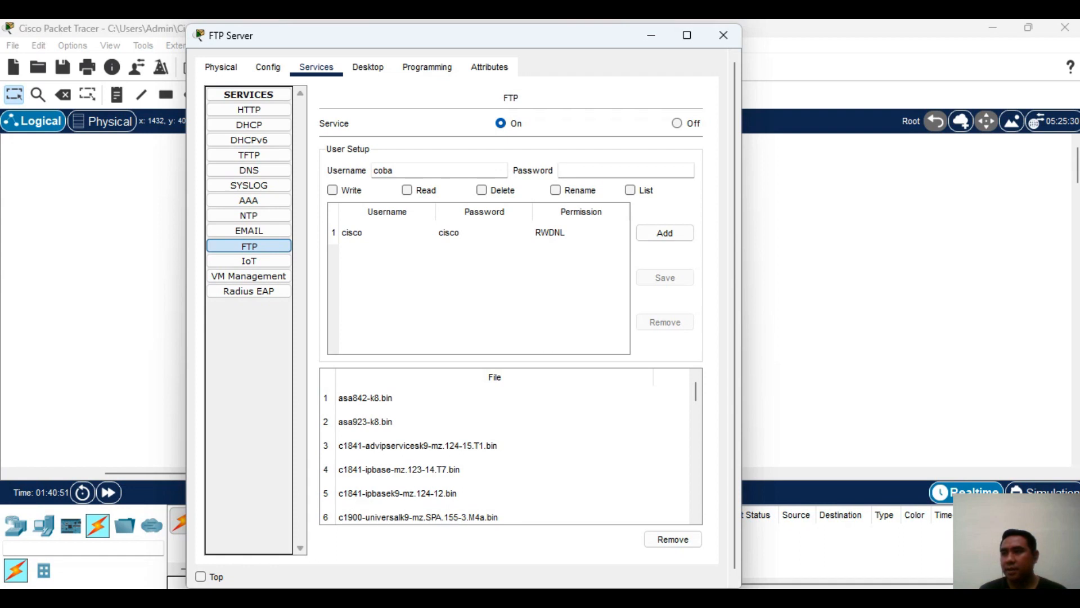
pyautogui.write('coba')
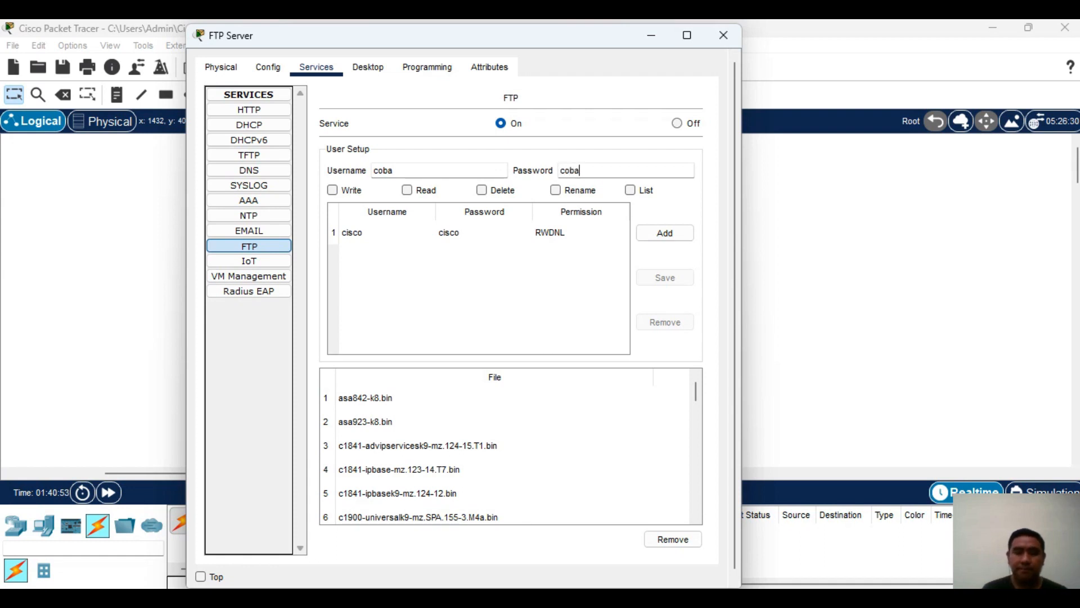
# - Grant the new FTP user write, read, delete, rename and list permissions, add the account, and close the FTP Server's window
pyautogui.press('Tab')
pyautogui.press('space')
pyautogui.press('Tab')
pyautogui.press('space')
pyautogui.press('Tab')
pyautogui.press('space')
pyautogui.press('Tab')
pyautogui.press('space')
pyautogui.press('Tab')
pyautogui.press('space')
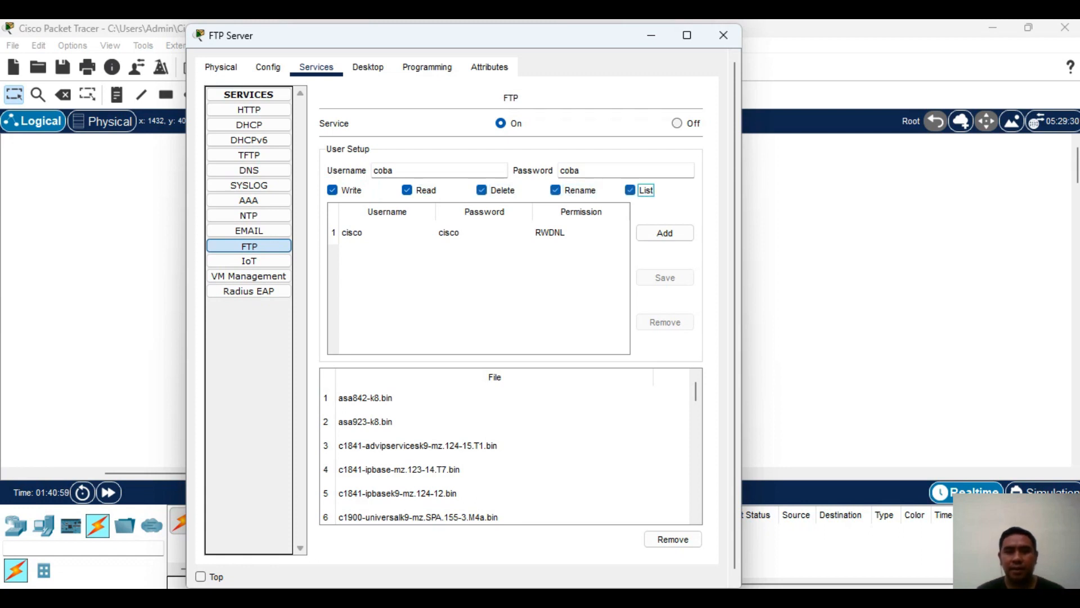
pyautogui.press('Tab')
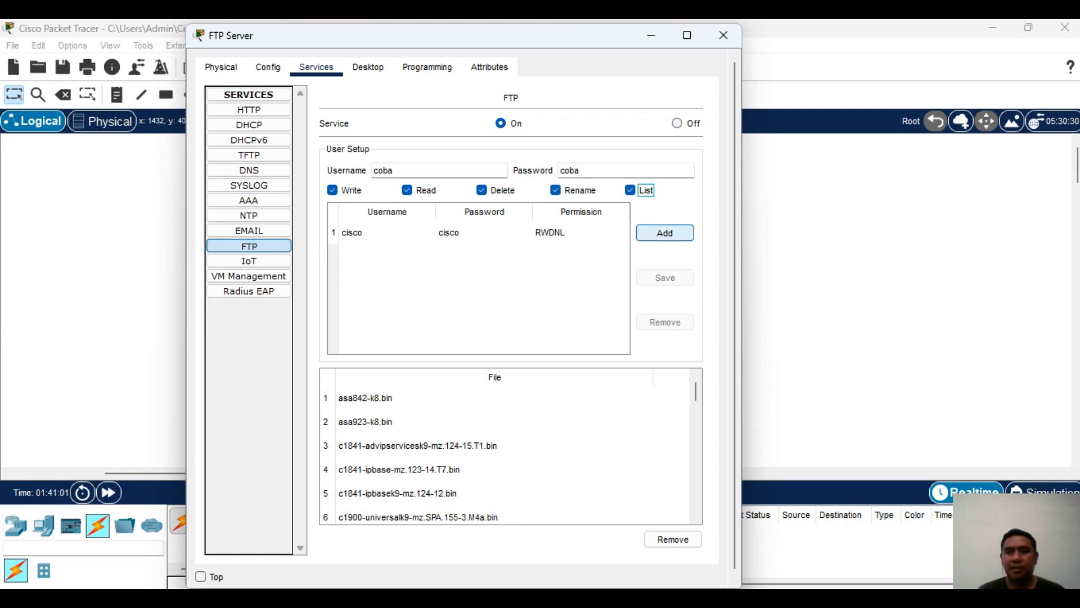
pyautogui.press('space')
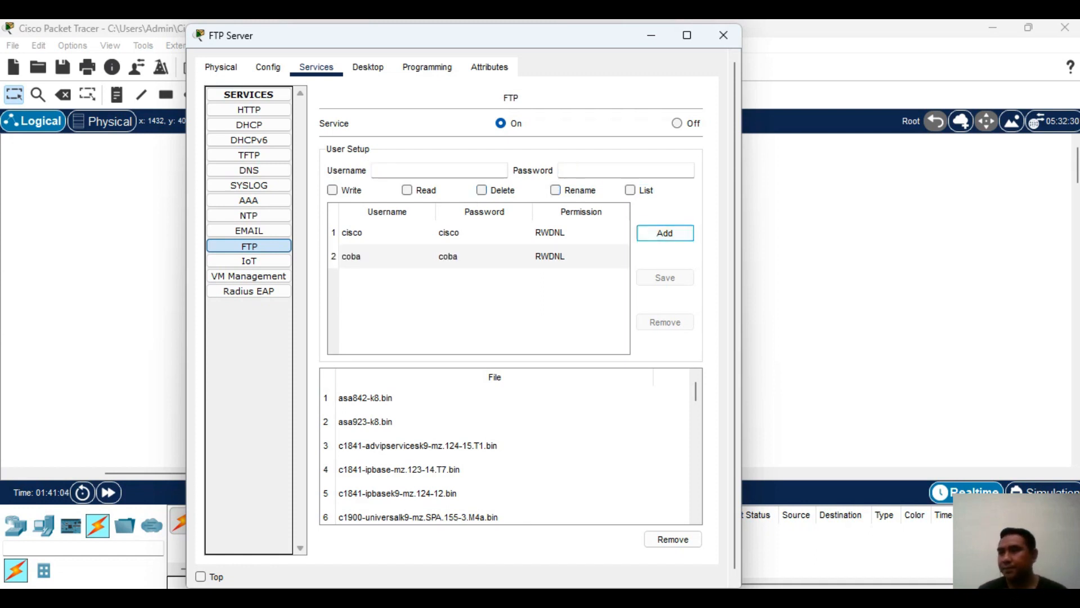
pyautogui.hotkey('alt', 'Tab')
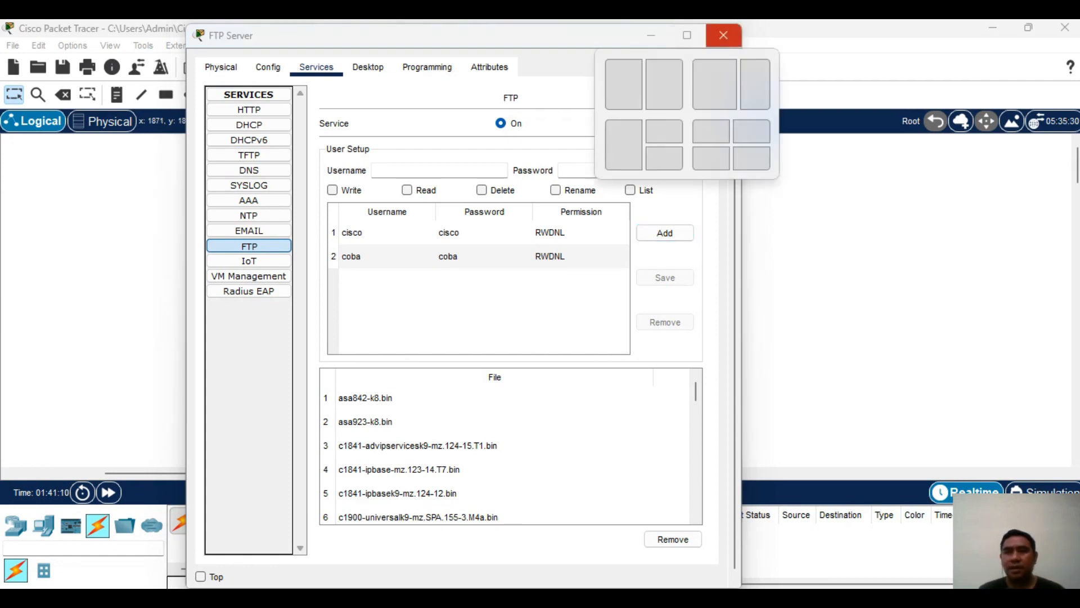
pyautogui.click(723, 34)
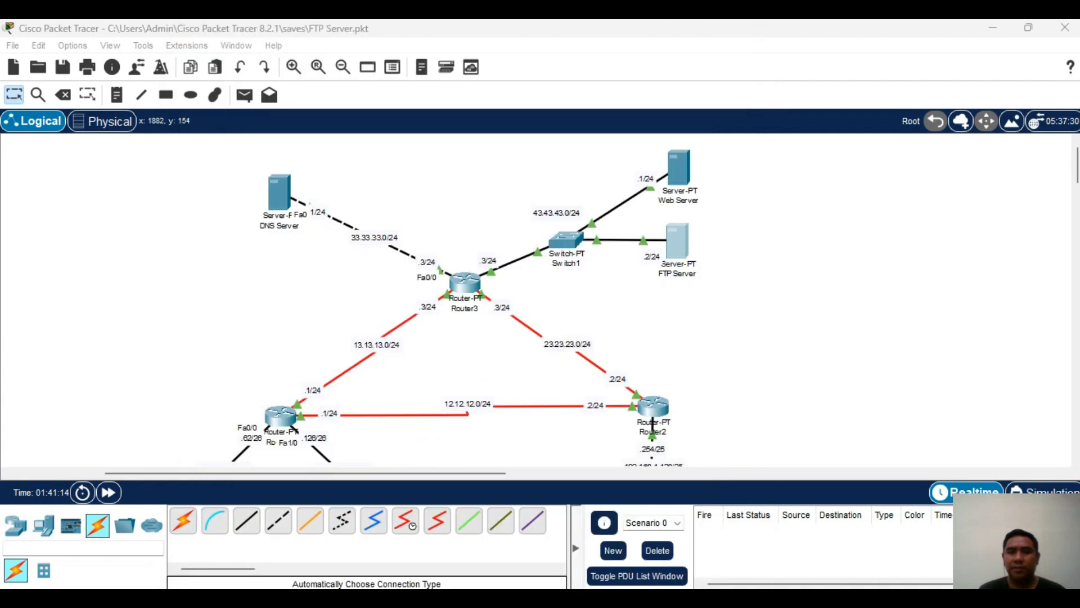
# - Ping 43.43.43.2 from Laptop1's command prompt, and close the laptop's window
pyautogui.scroll(-3, 1076, 169)
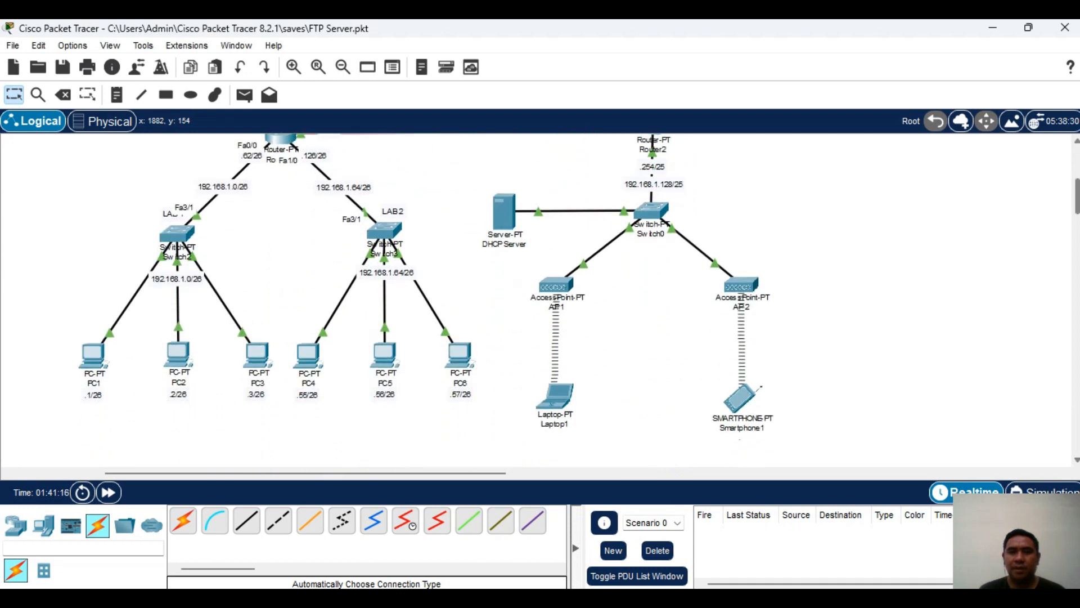
pyautogui.click(555, 397)
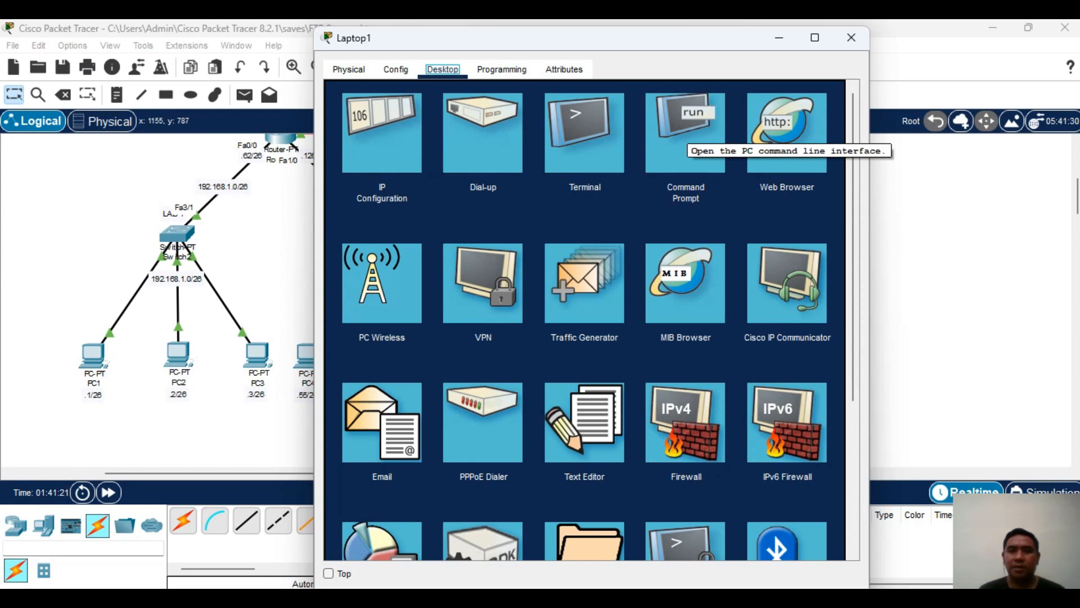
pyautogui.click(686, 138)
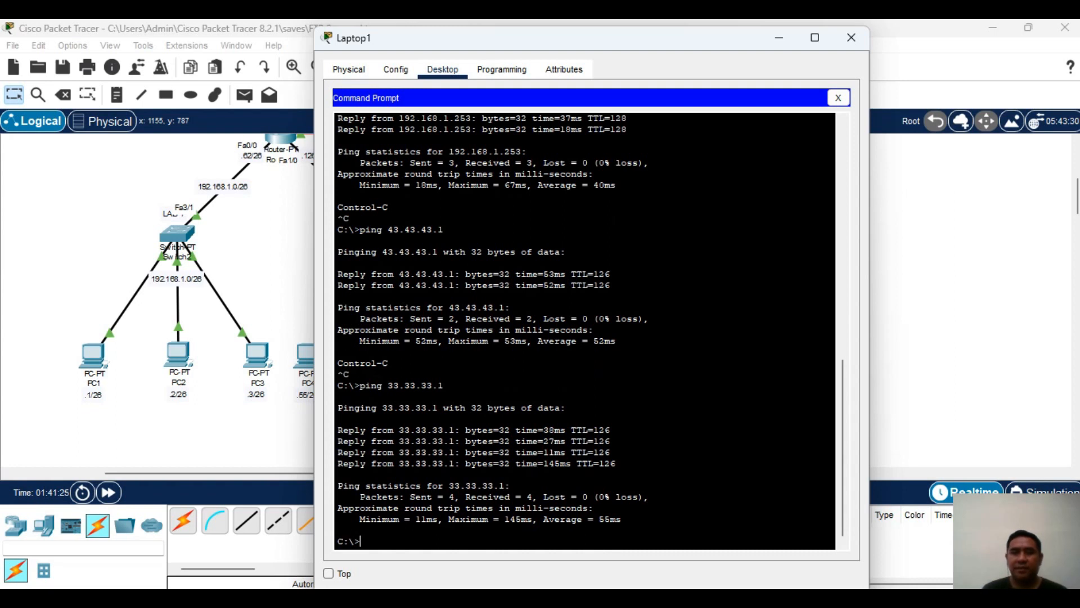
pyautogui.write('ping')
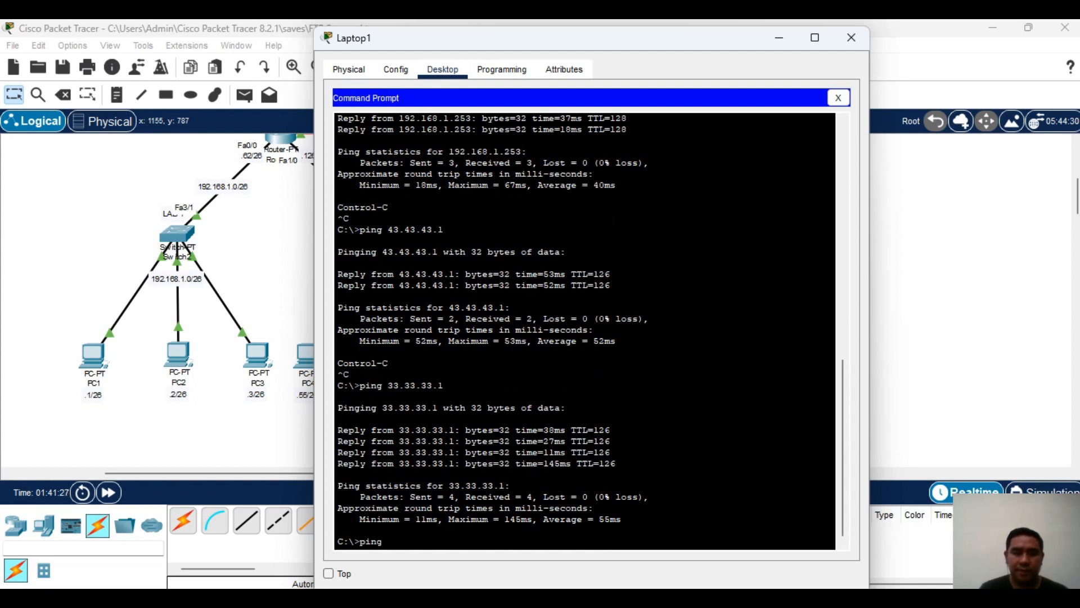
pyautogui.write(' 43.43')
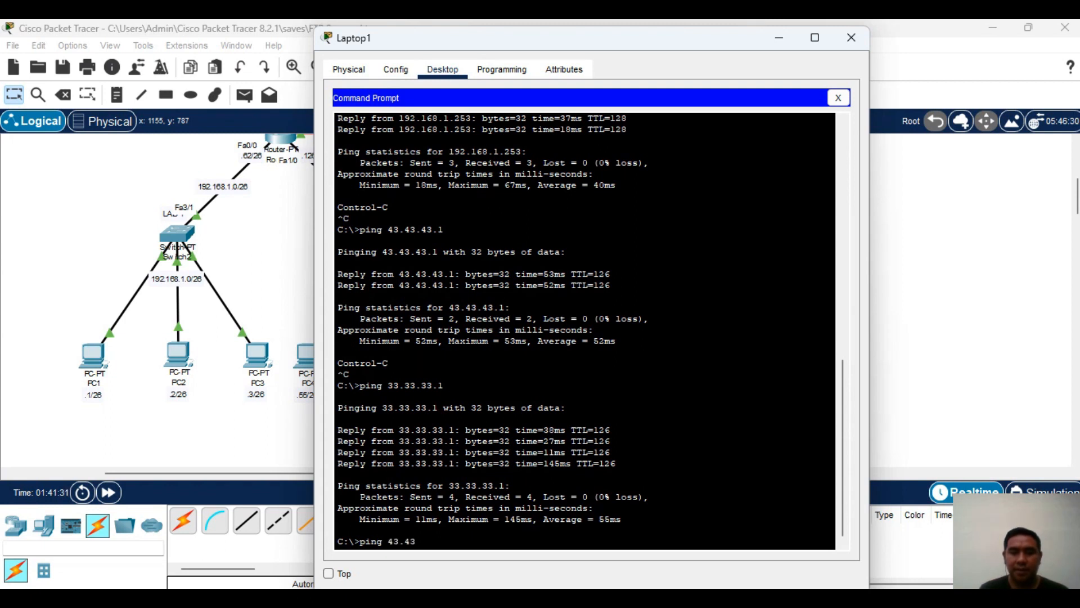
pyautogui.write('.43.2')
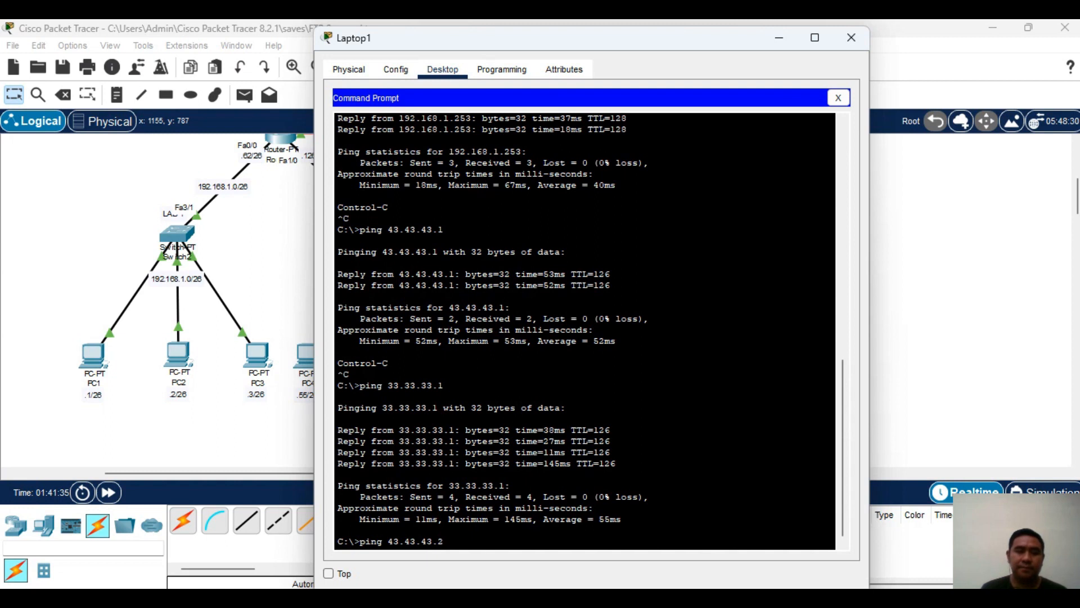
pyautogui.press('Return')
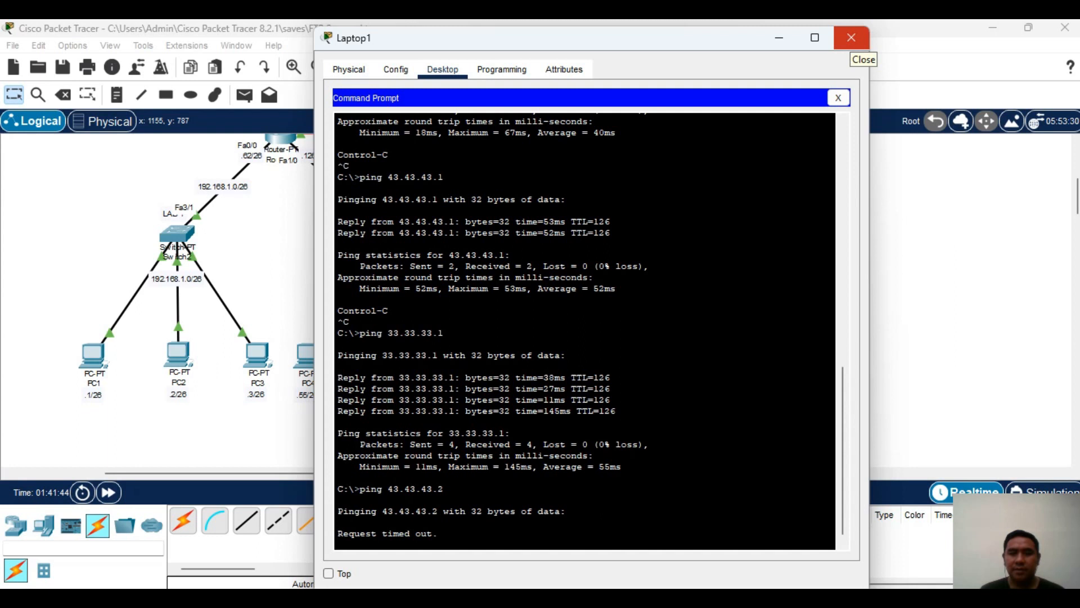
pyautogui.click(851, 38)
# - Send a simple PDU from the FTP Server to Router3 to test the link, and delete the test scenario
pyautogui.scroll(5, 534, 298)
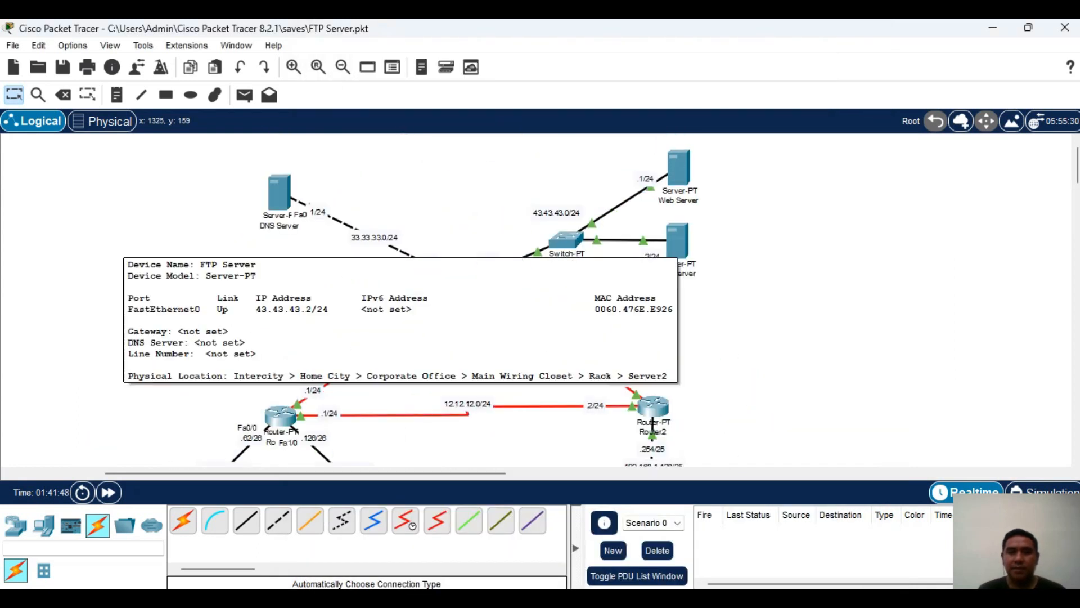
pyautogui.click(244, 94)
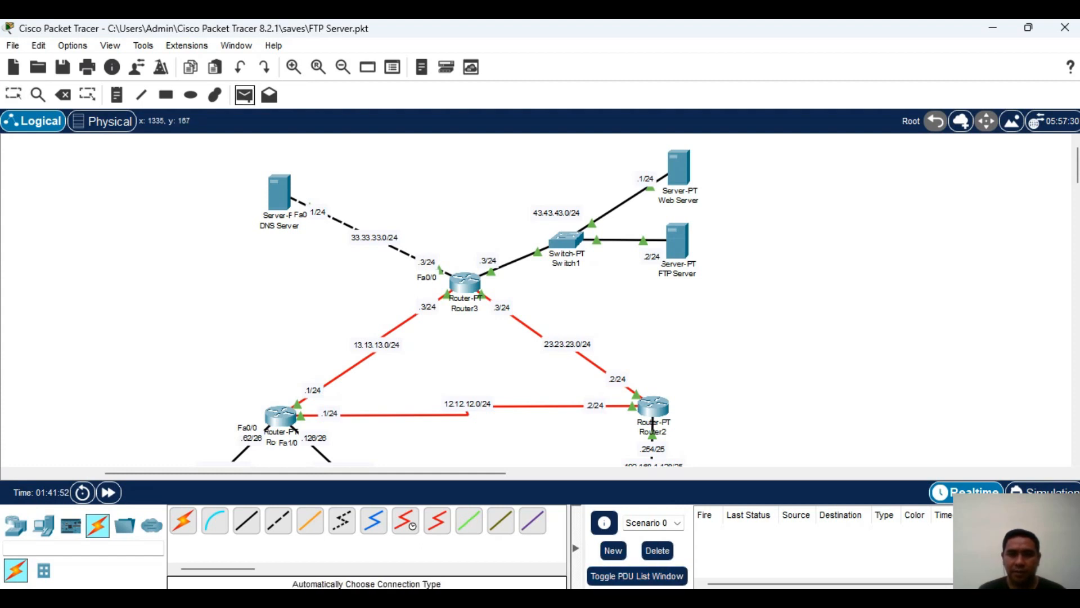
pyautogui.click(678, 242)
pyautogui.click(465, 283)
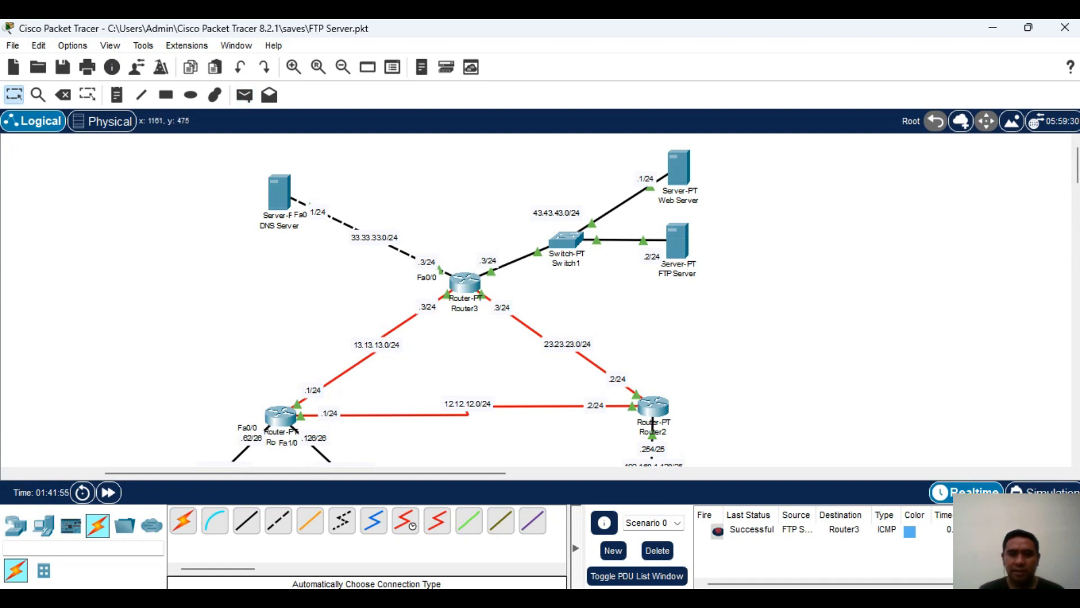
pyautogui.click(657, 550)
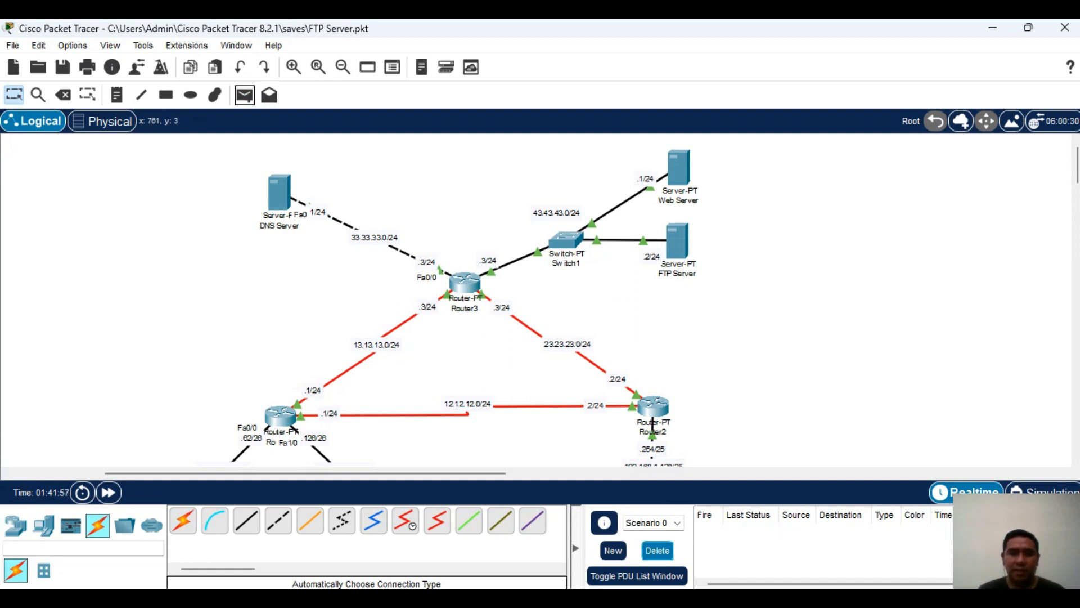
# - Send a simple PDU from the FTP Server to Router2 to test connectivity beyond the local network
pyautogui.click(244, 95)
pyautogui.click(679, 243)
pyautogui.scroll(-3, 679, 243)
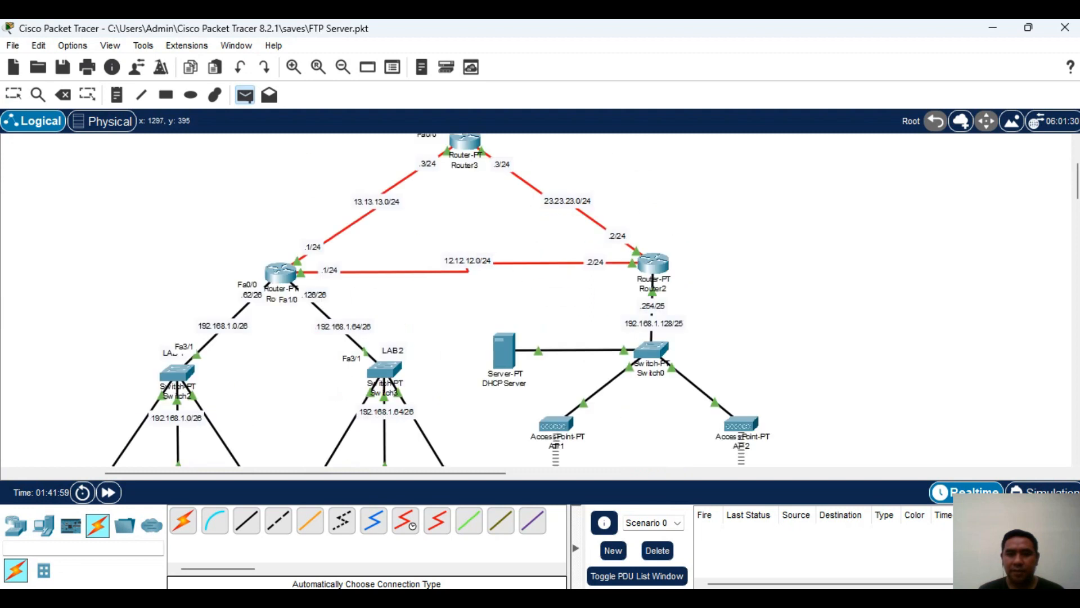
pyautogui.click(652, 262)
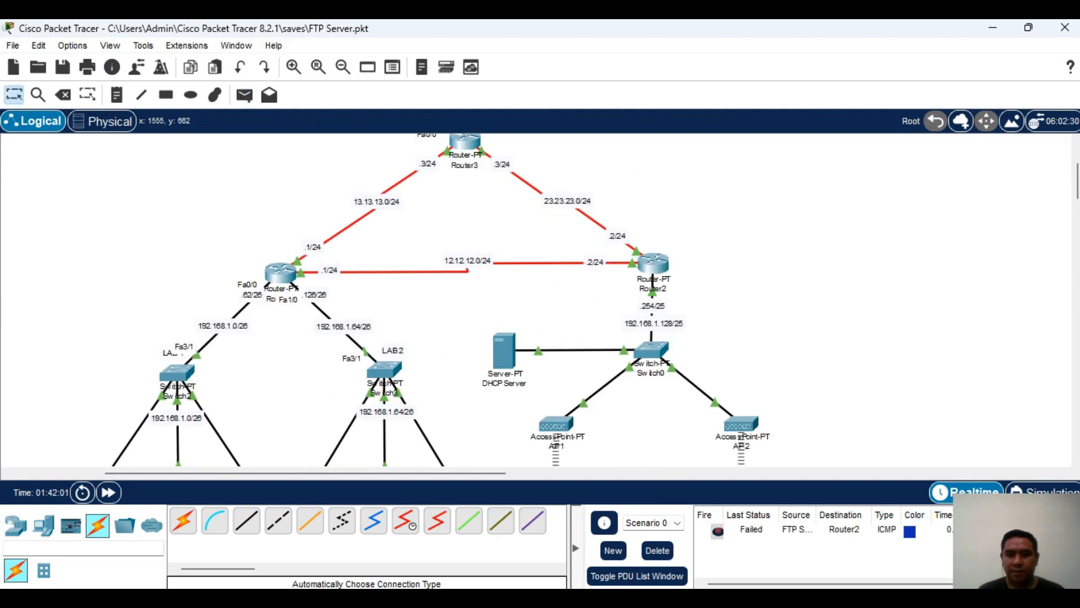
# - Open the FTP Server's IP configuration
pyautogui.scroll(3, 534, 298)
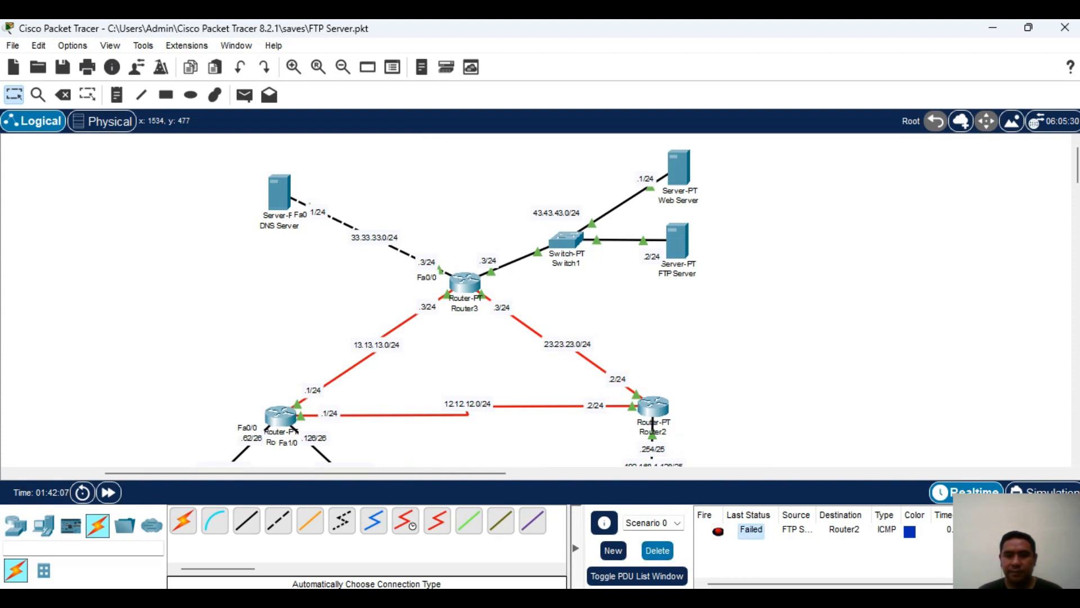
pyautogui.click(677, 241)
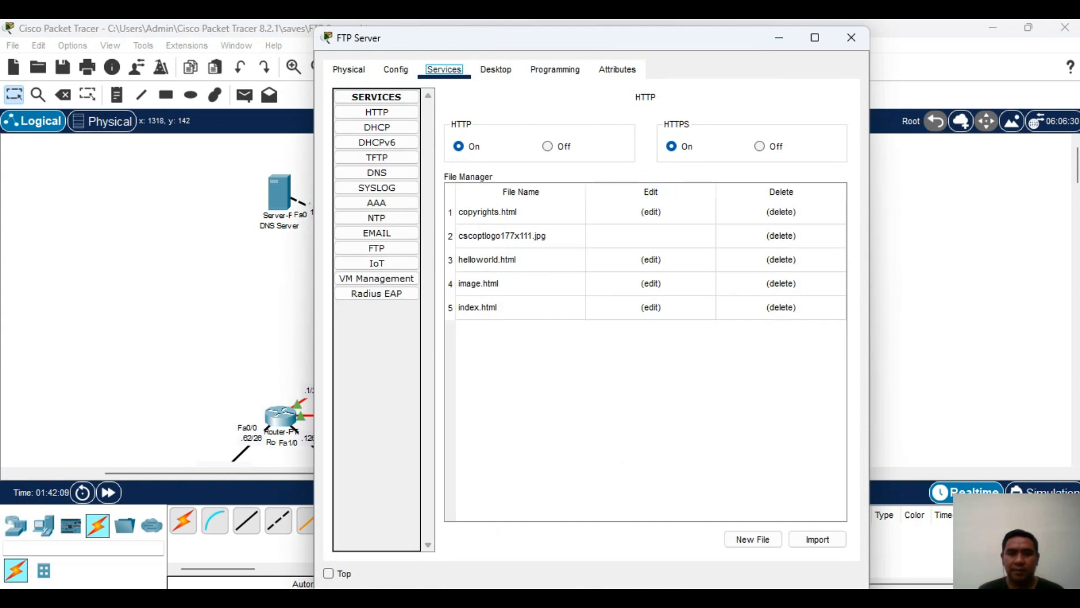
pyautogui.click(396, 69)
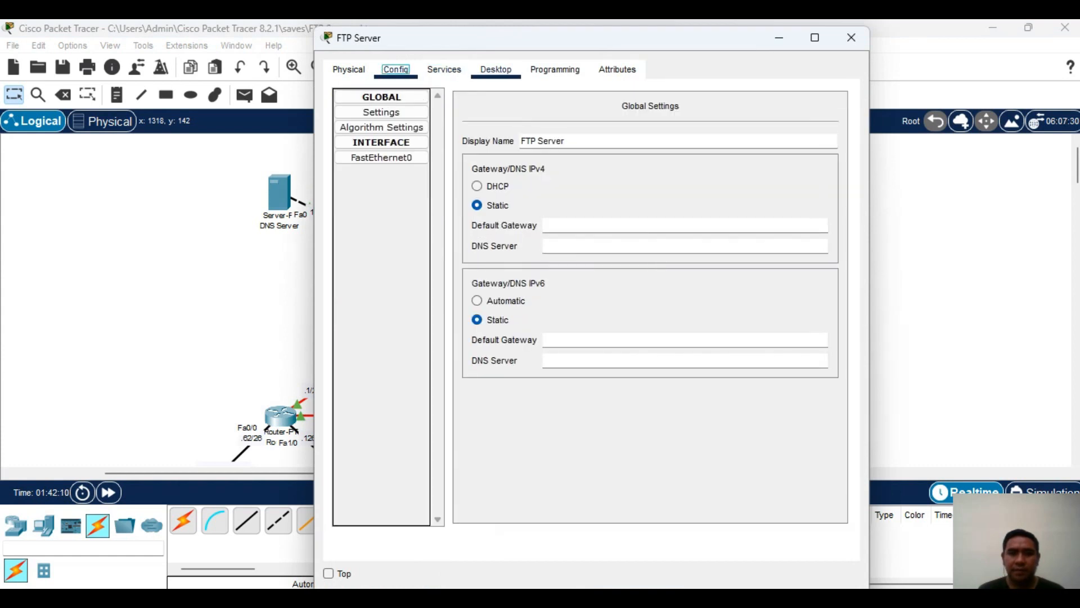
pyautogui.click(444, 69)
pyautogui.click(496, 69)
pyautogui.click(374, 130)
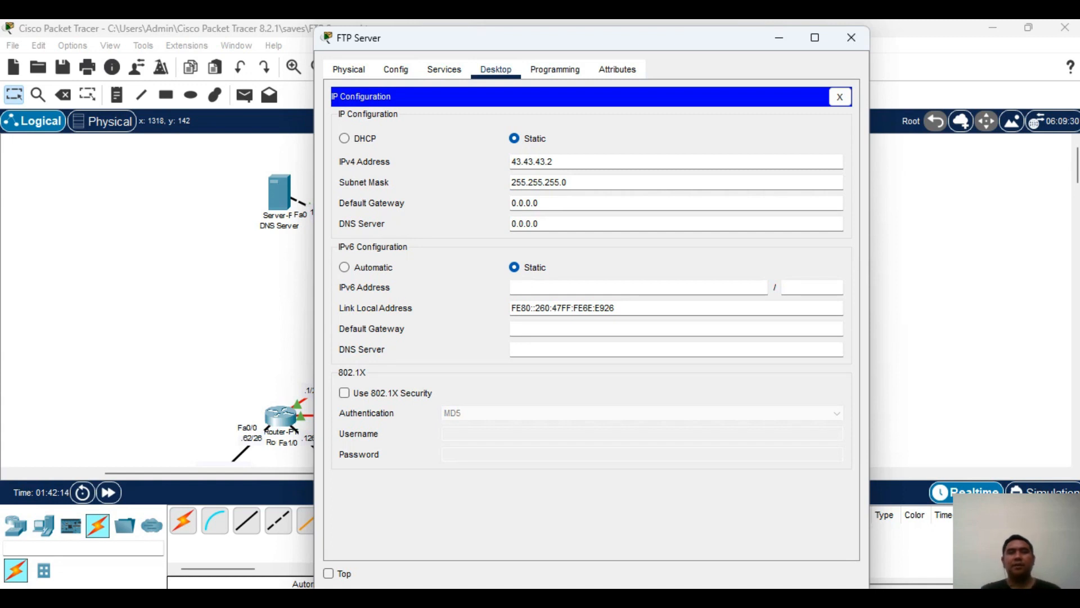
pyautogui.click(525, 203)
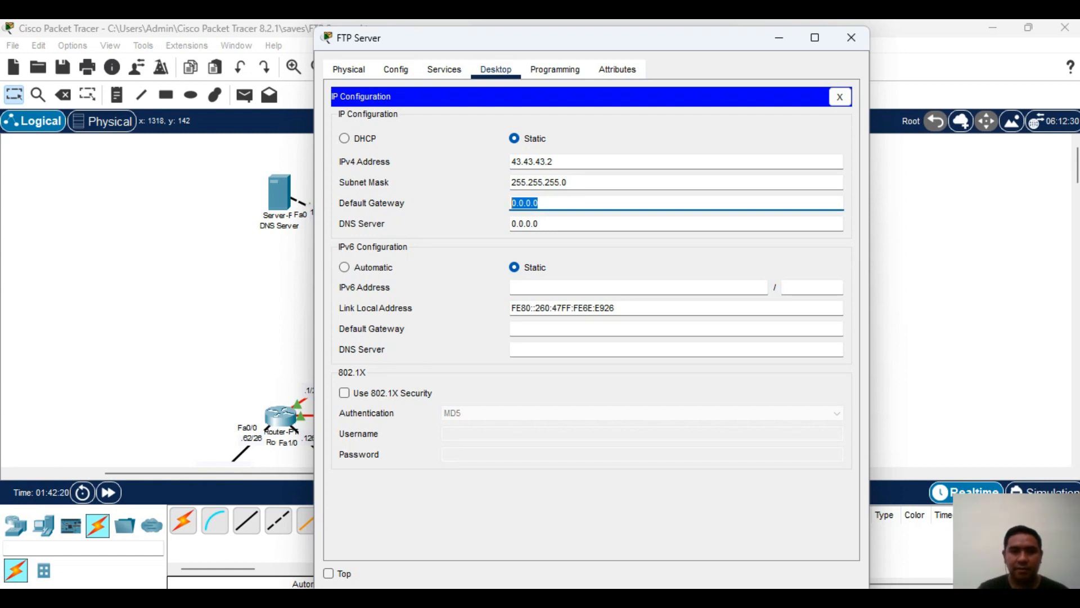
pyautogui.write('3')
pyautogui.press('BackSpace')
pyautogui.write('43')
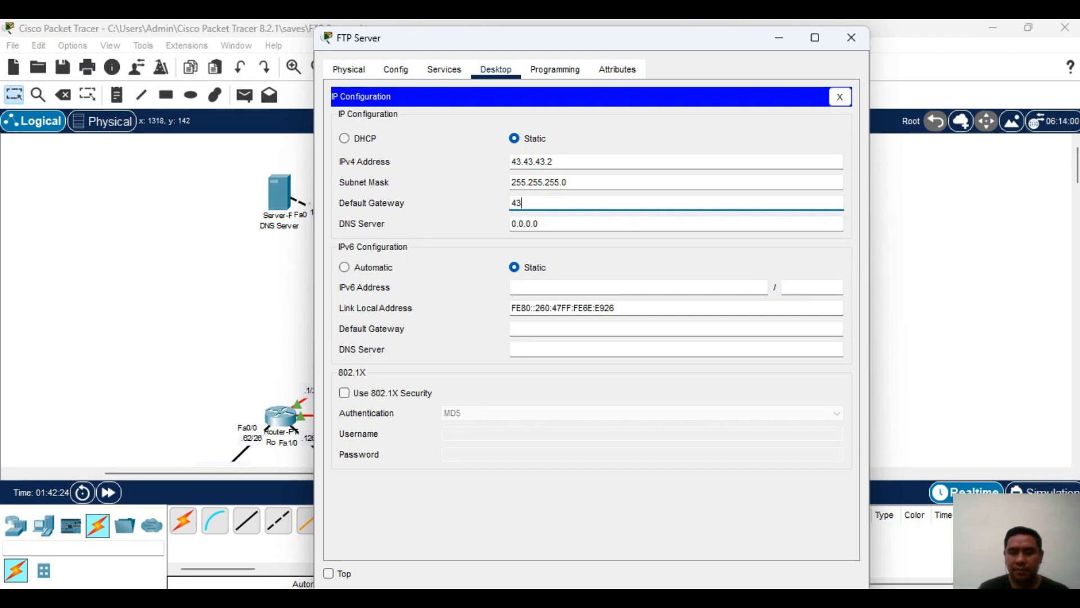
pyautogui.write('.43.433')
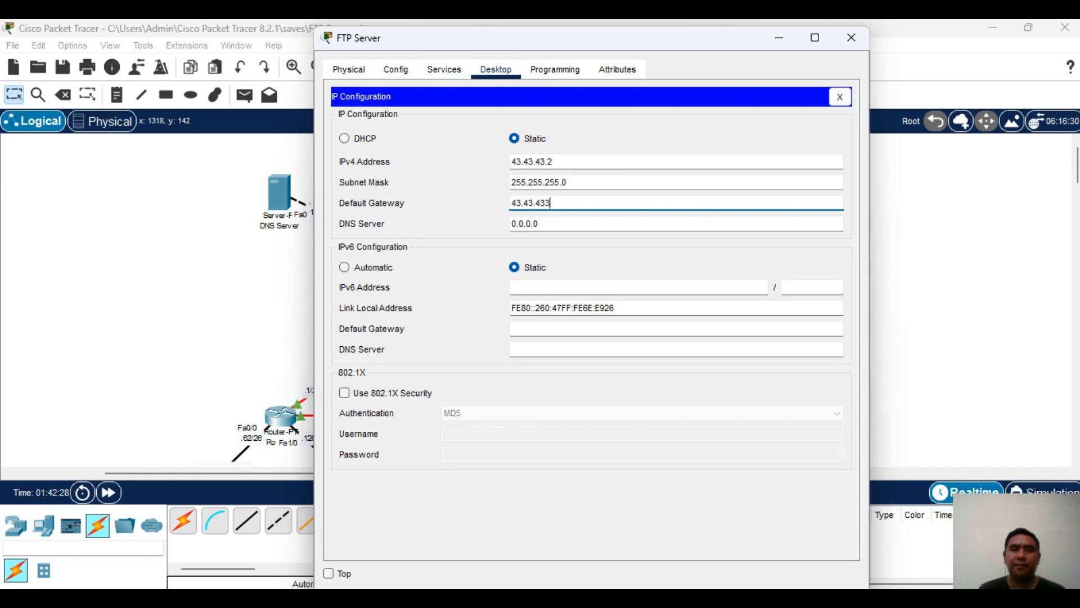
pyautogui.press('Tab')
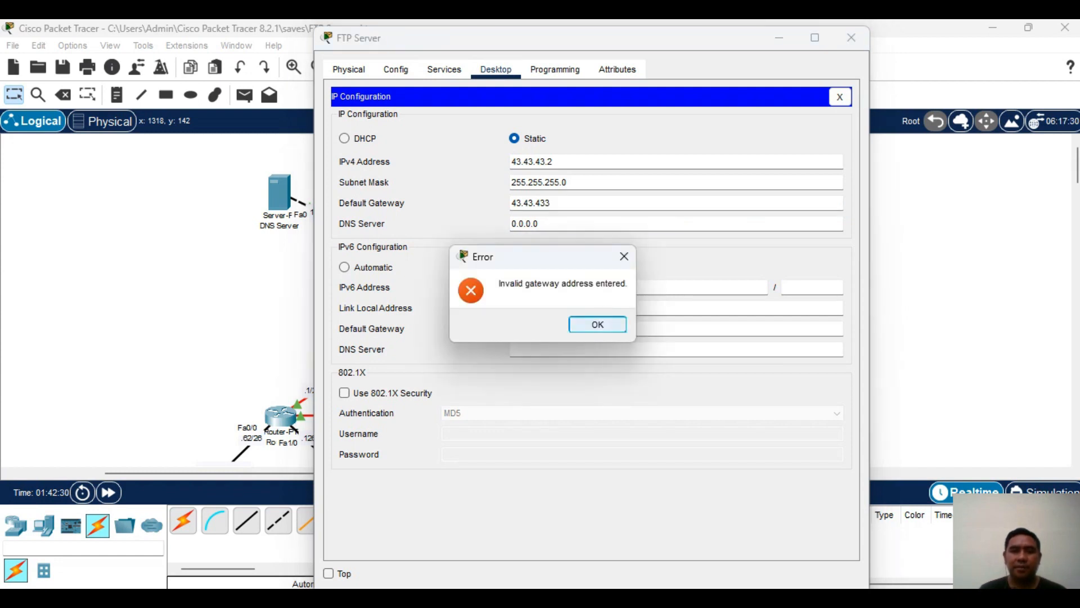
pyautogui.press('Return')
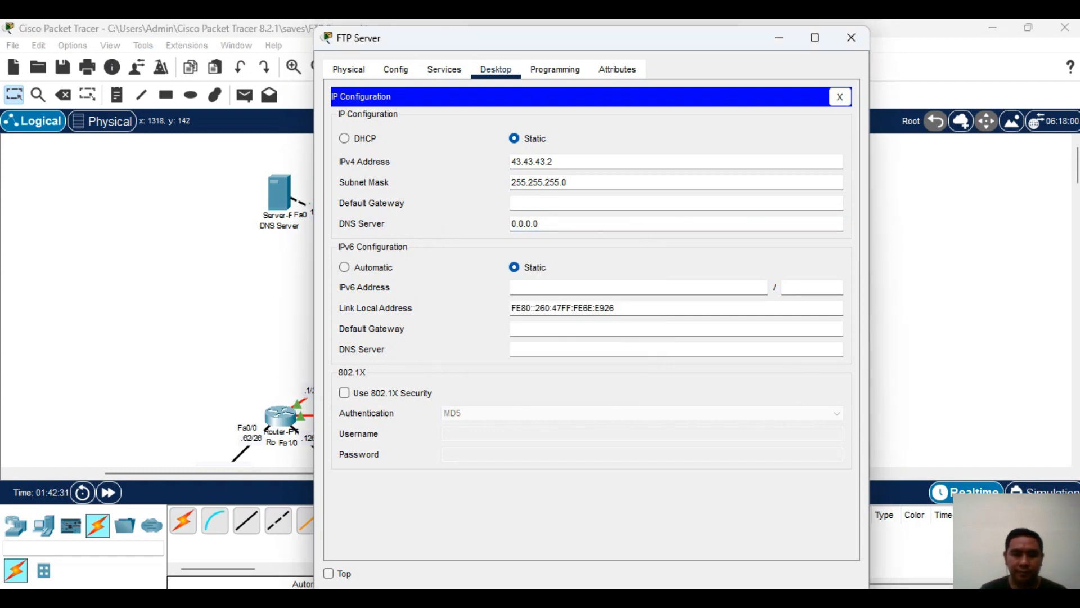
# - Set the FTP Server's IPv4 default gateway to 43.43.43.3 and close the server's window
pyautogui.write('43.43.')
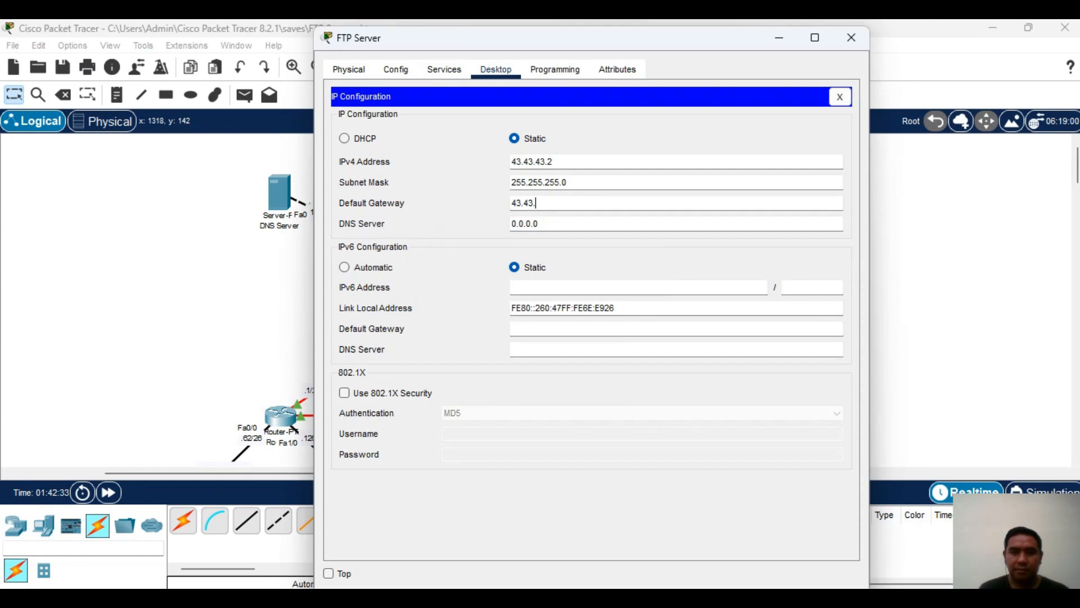
pyautogui.write('43.2')
pyautogui.press('BackSpace')
pyautogui.write('3.3')
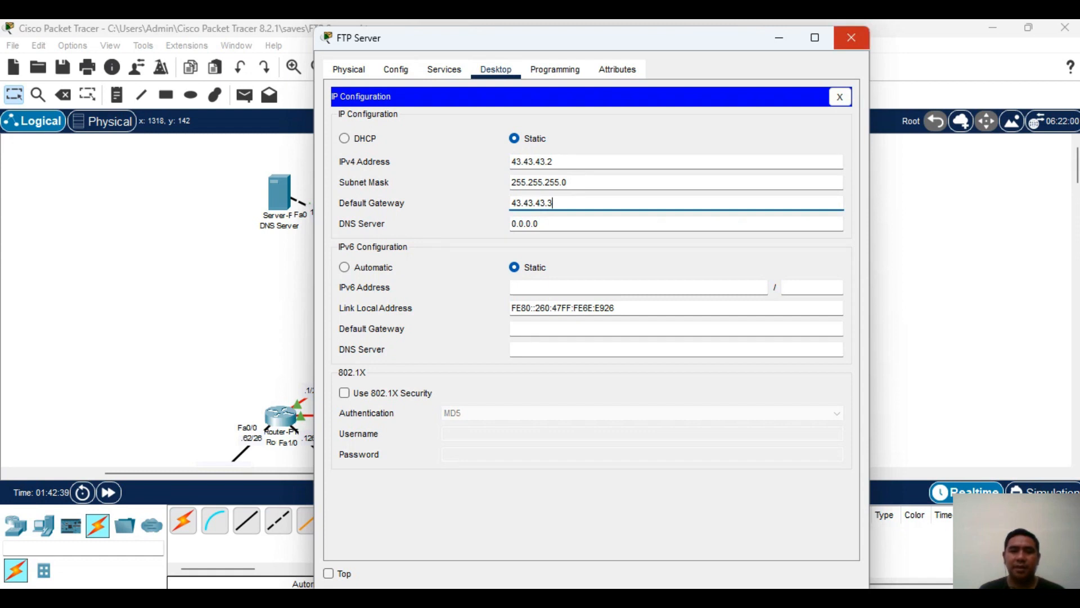
pyautogui.click(851, 38)
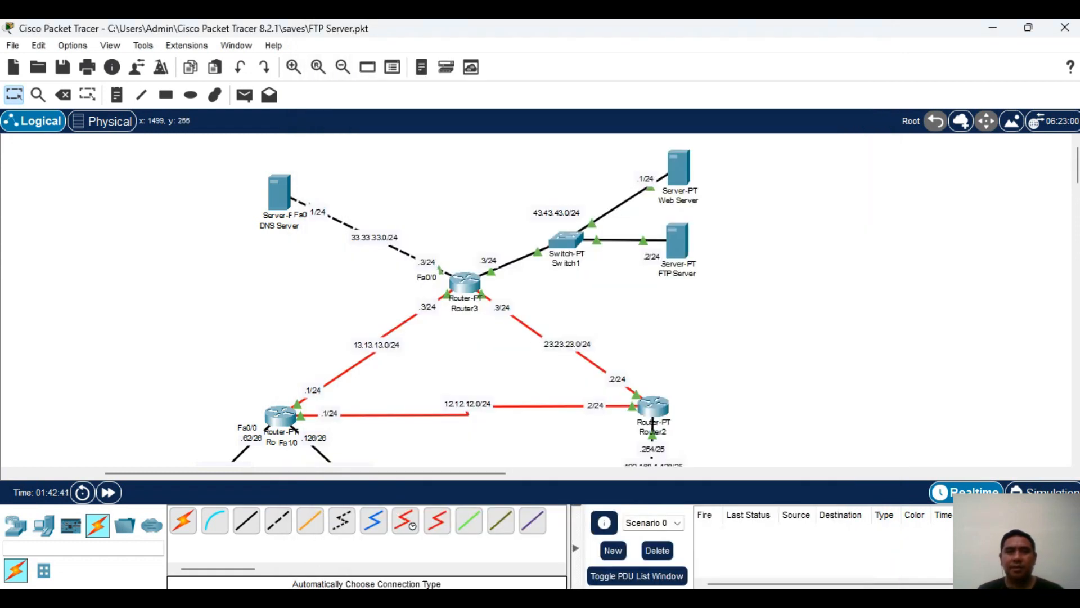
# - Send a simple PDU from the FTP Server to Router2 again and delete the test scenario
pyautogui.click(244, 95)
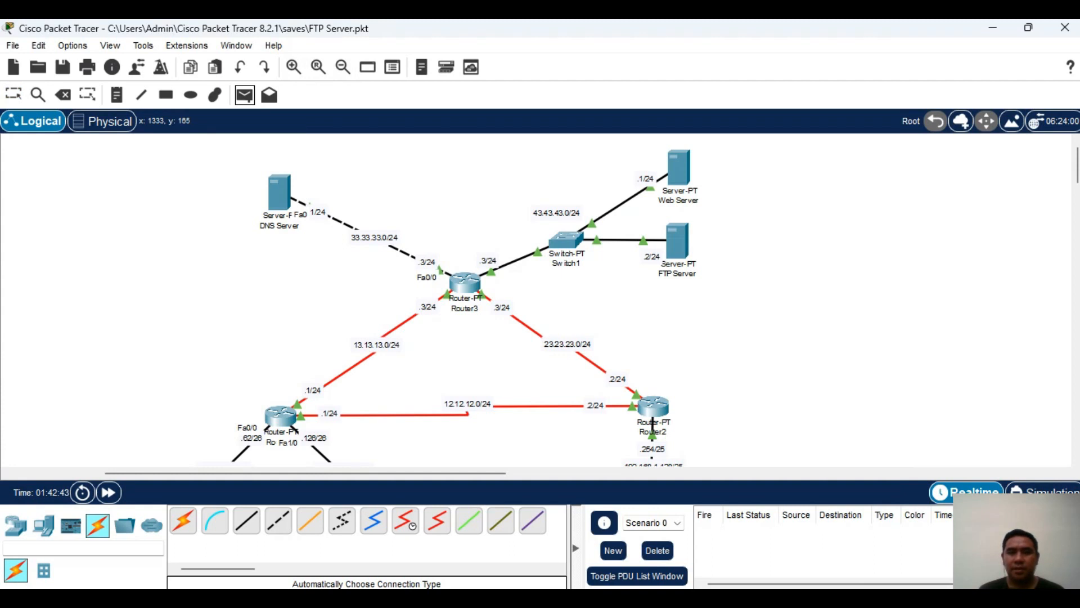
pyautogui.click(678, 241)
pyautogui.click(653, 406)
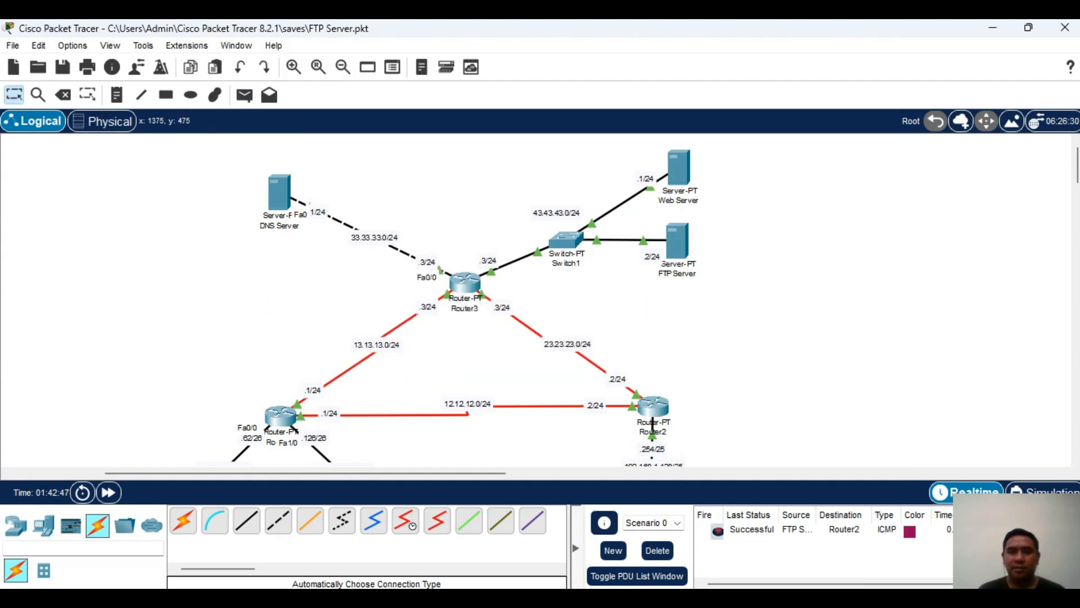
pyautogui.click(657, 550)
# - Send a simple PDU from the FTP Server to Laptop1 and delete the test scenario
pyautogui.click(244, 95)
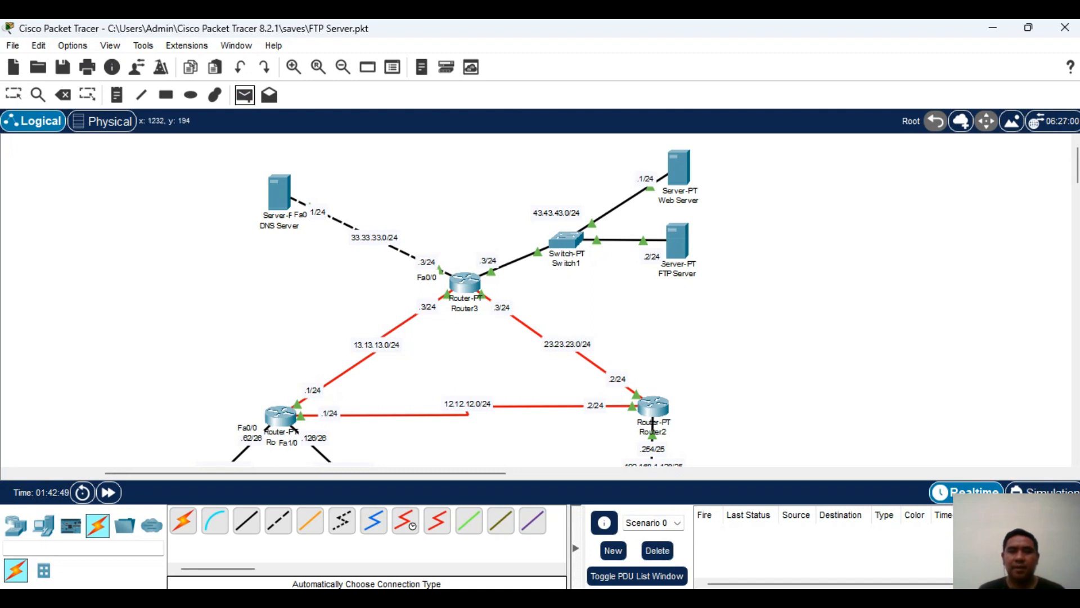
pyautogui.click(686, 246)
pyautogui.scroll(-4, 685, 246)
pyautogui.click(555, 442)
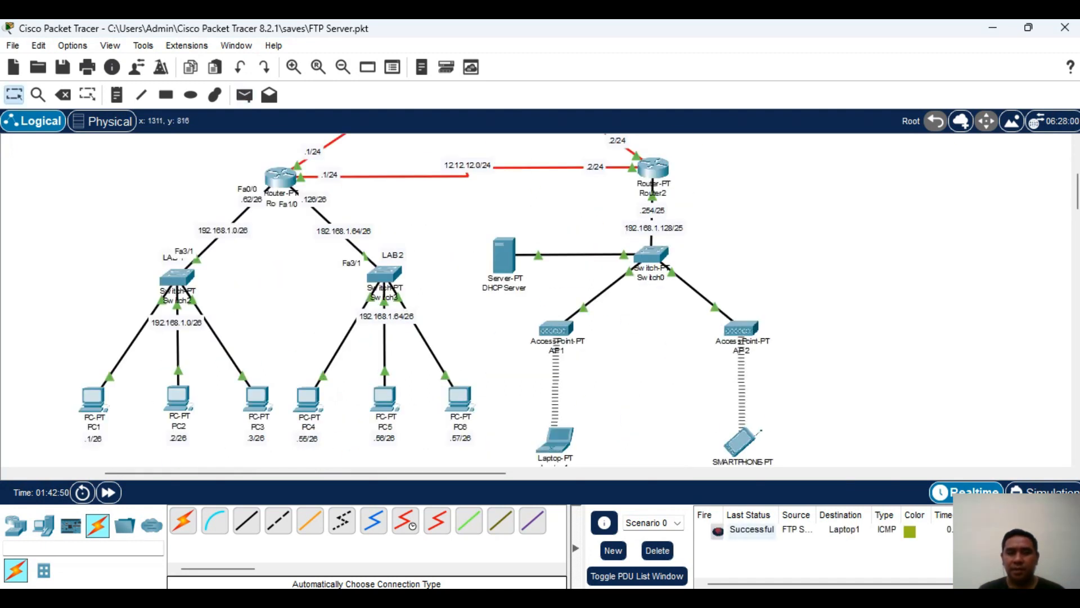
pyautogui.click(657, 551)
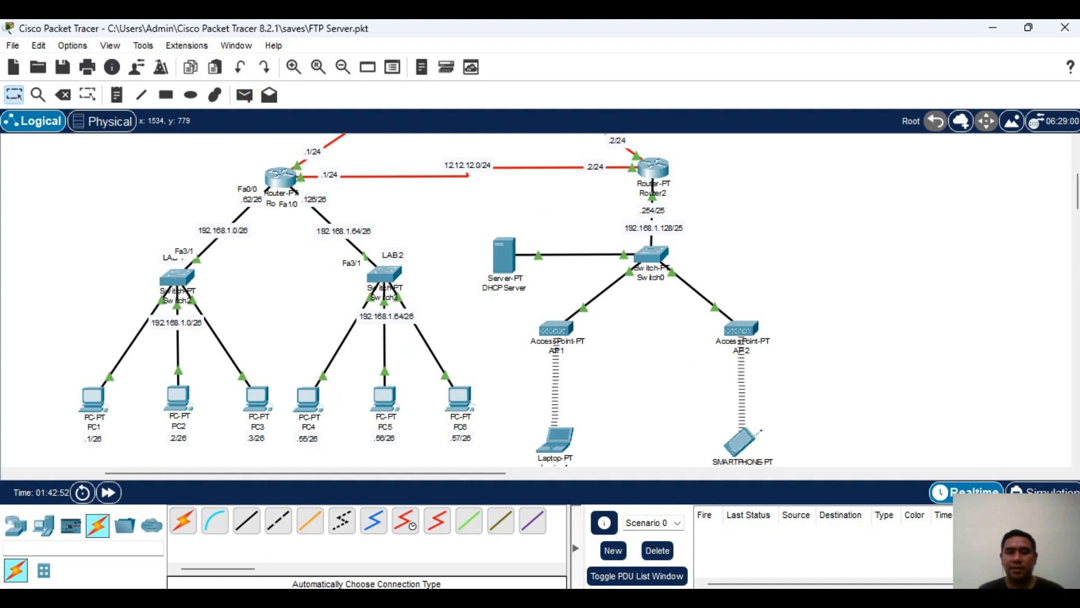
# - Ping the FTP Server at 43.43.43.2 from Laptop1's Command Prompt, and close the prompt
pyautogui.click(555, 440)
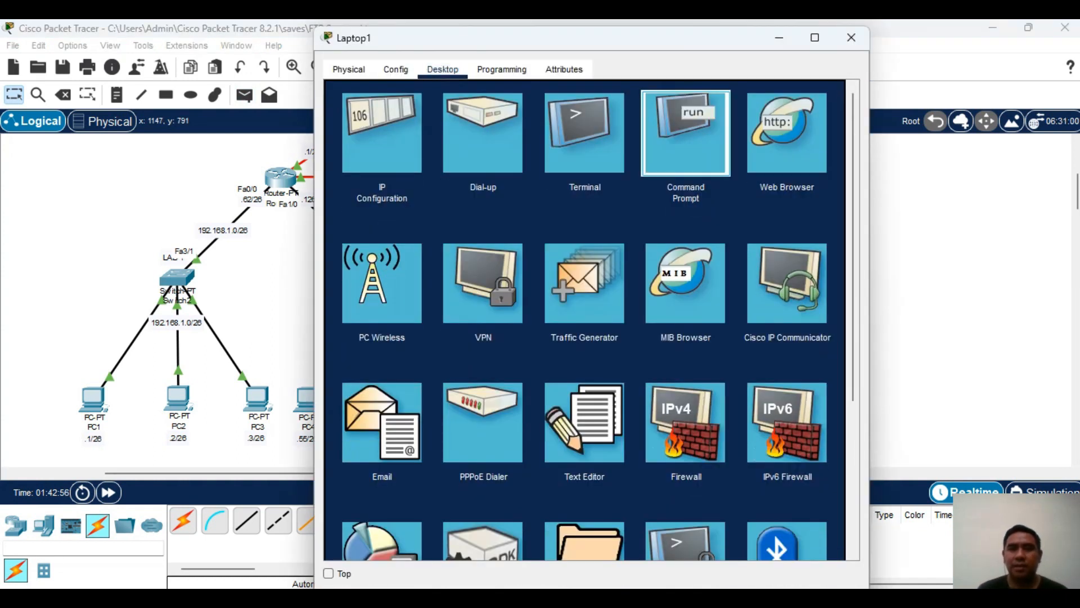
pyautogui.click(685, 133)
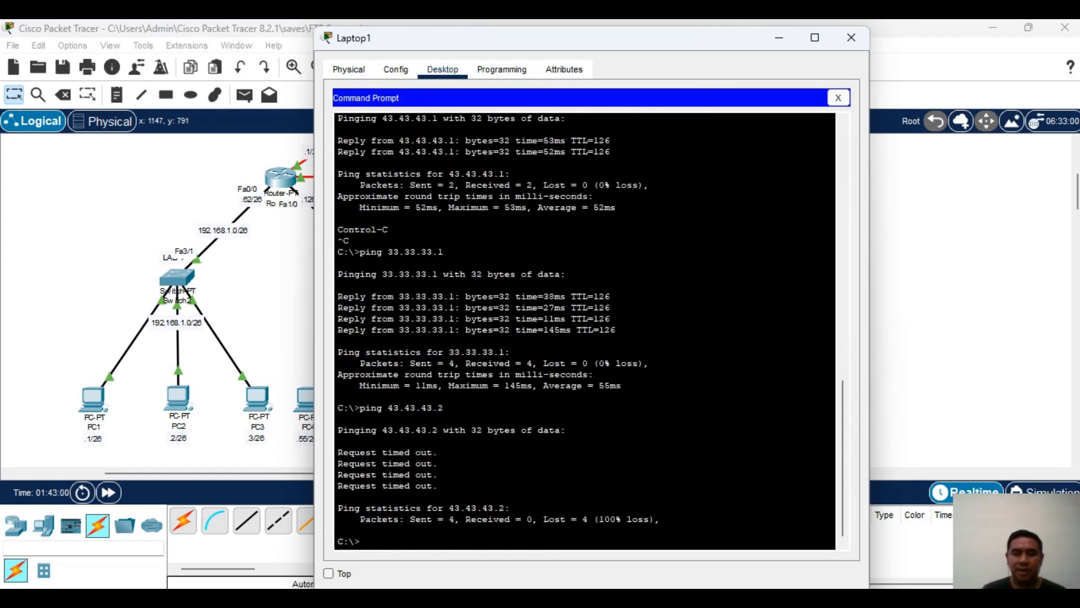
pyautogui.press('Up')
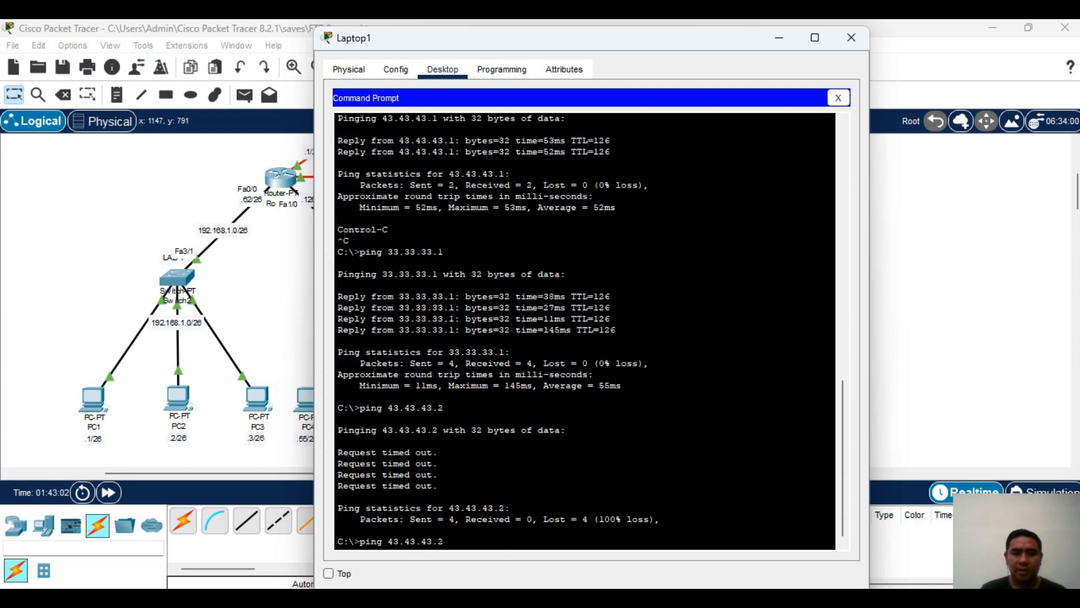
pyautogui.press('Return')
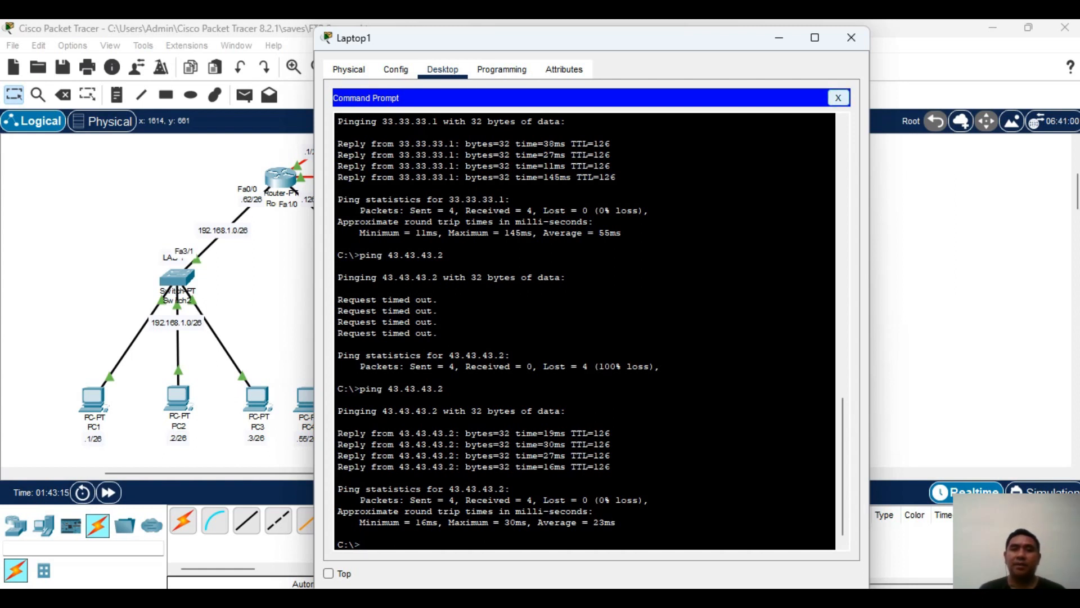
pyautogui.click(839, 98)
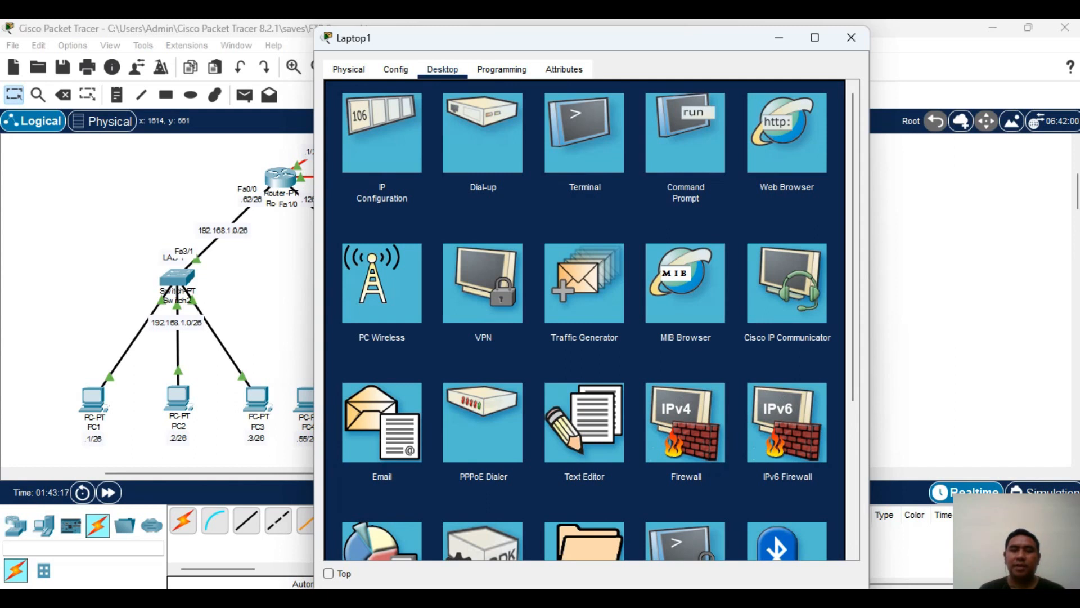
# - Write "ini isi pesan dari leptop 1" in Laptop1's Text Editor
pyautogui.click(584, 422)
pyautogui.click(336, 142)
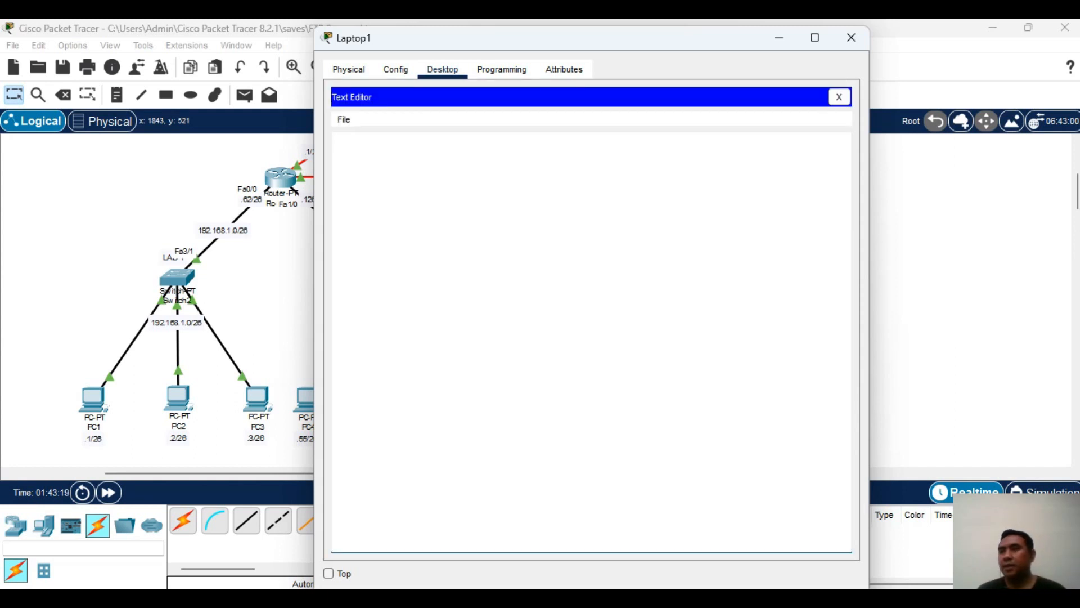
pyautogui.hotkey('alt', 'Tab')
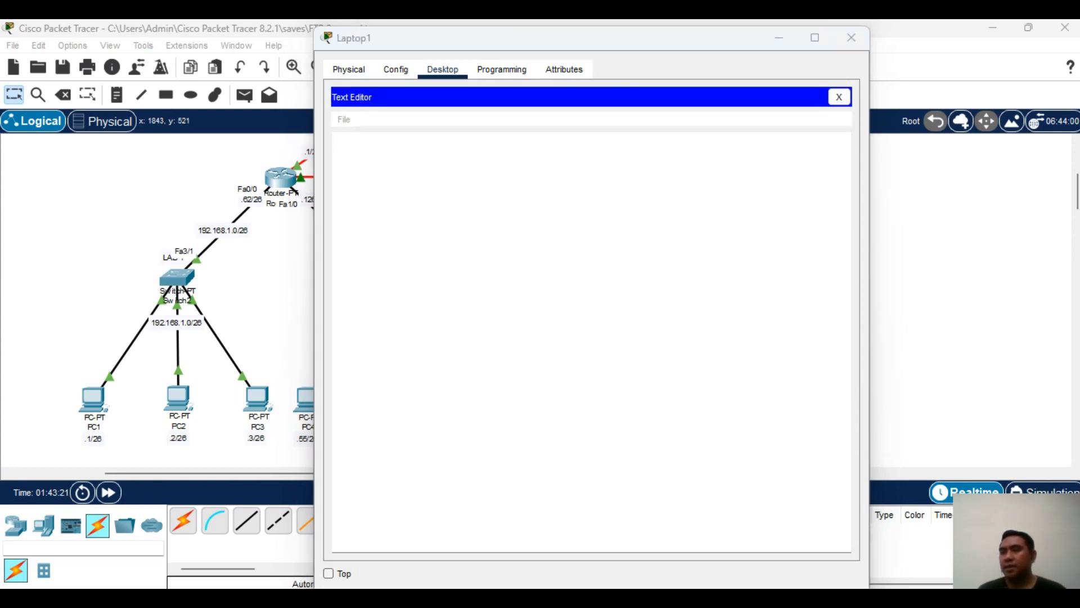
pyautogui.hotkey('alt', 'Tab')
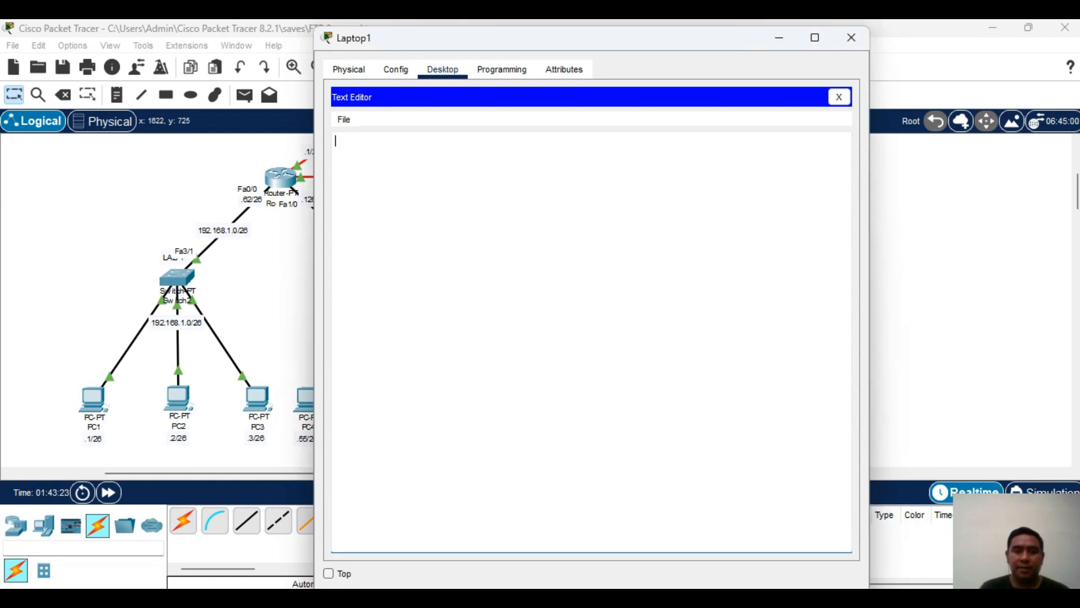
pyautogui.write('i')
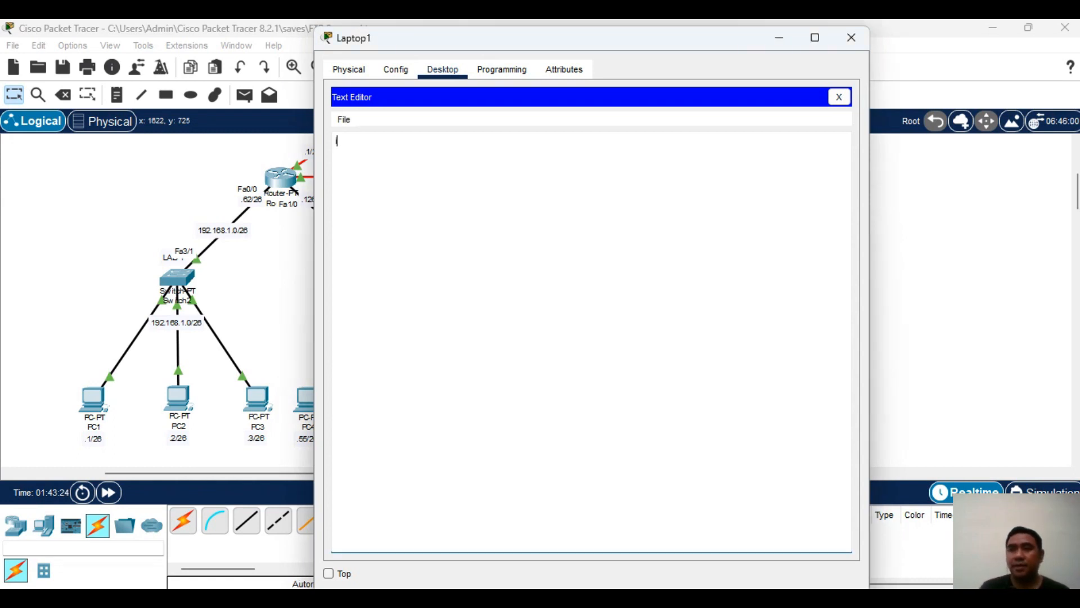
pyautogui.write('ni is')
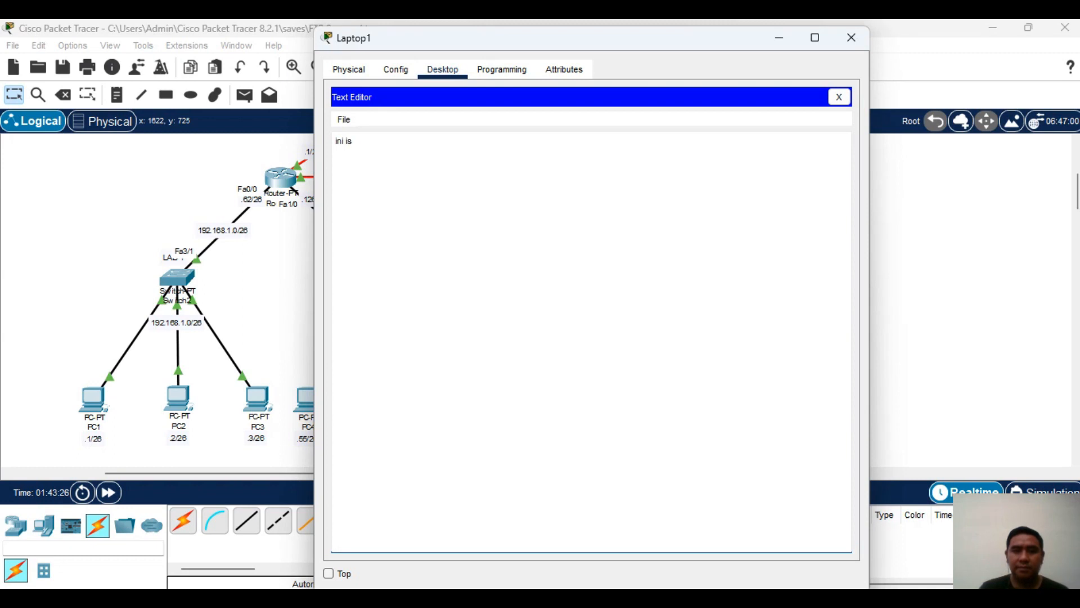
pyautogui.write('i pesan dari leptop 1')
# - Save the text file on Laptop1 as pesan-leptop1
pyautogui.click(344, 119)
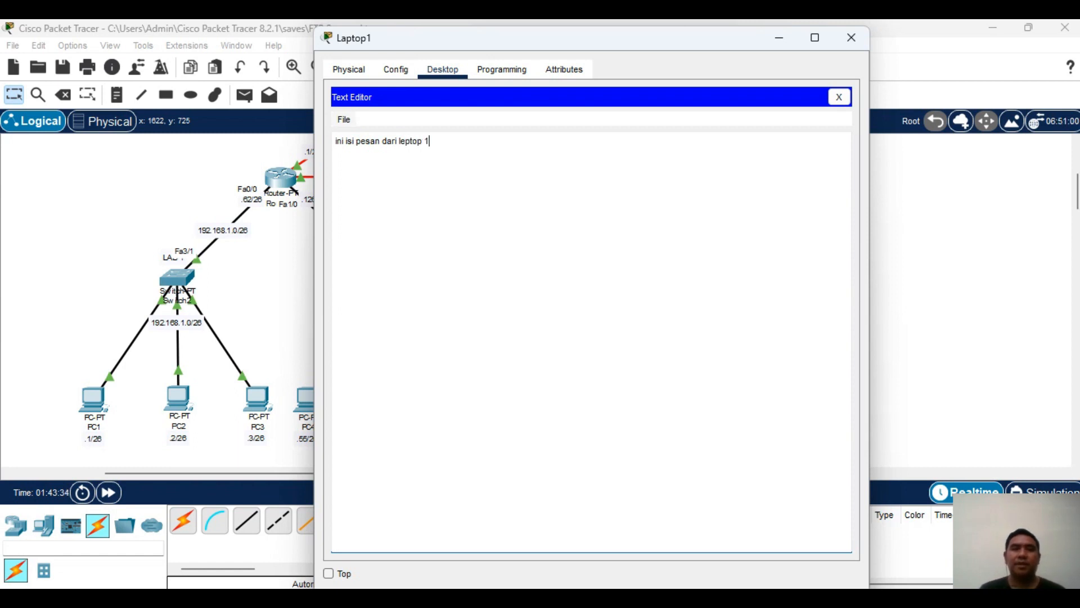
pyautogui.click(369, 173)
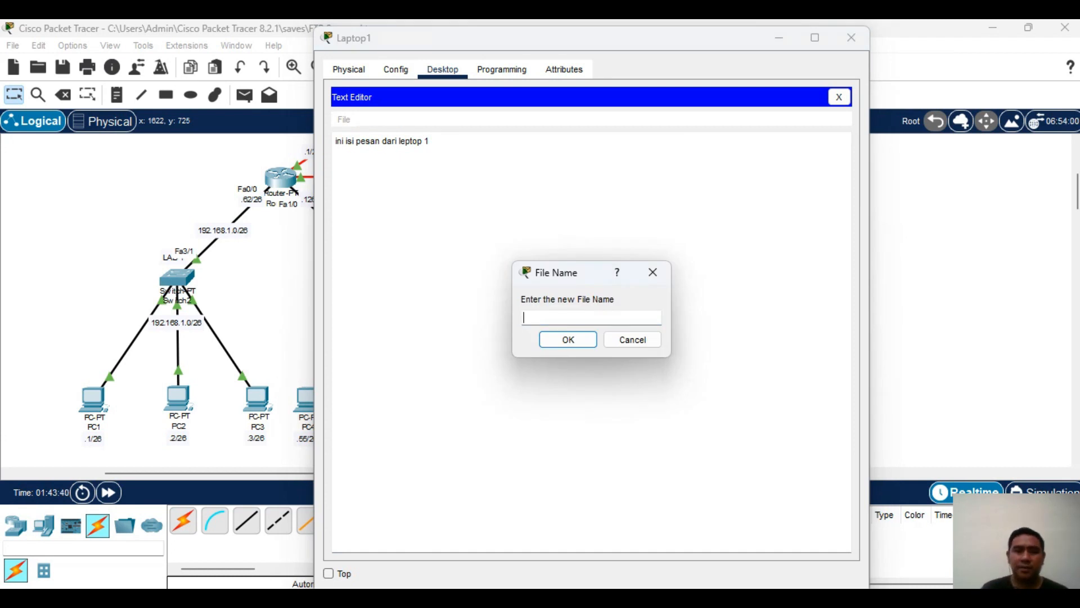
pyautogui.write('pesan')
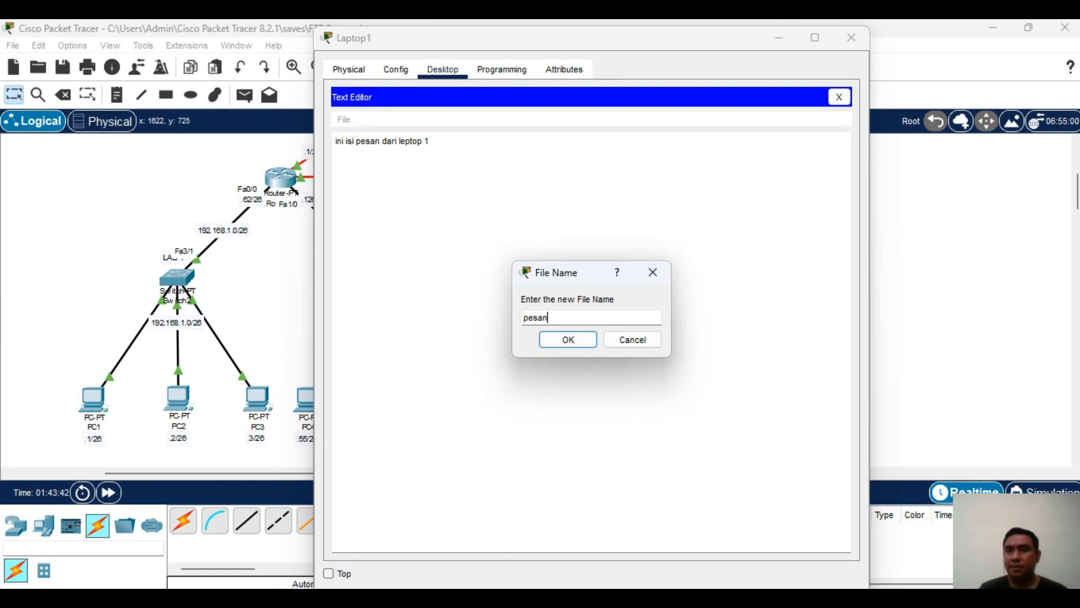
pyautogui.write('-lept')
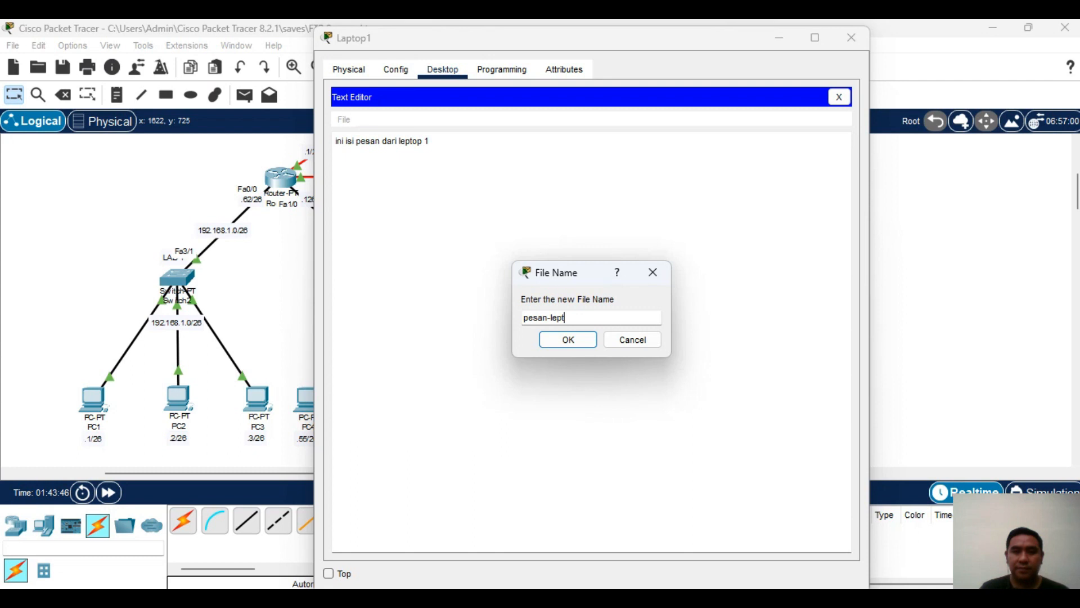
pyautogui.write('op1')
pyautogui.click(568, 339)
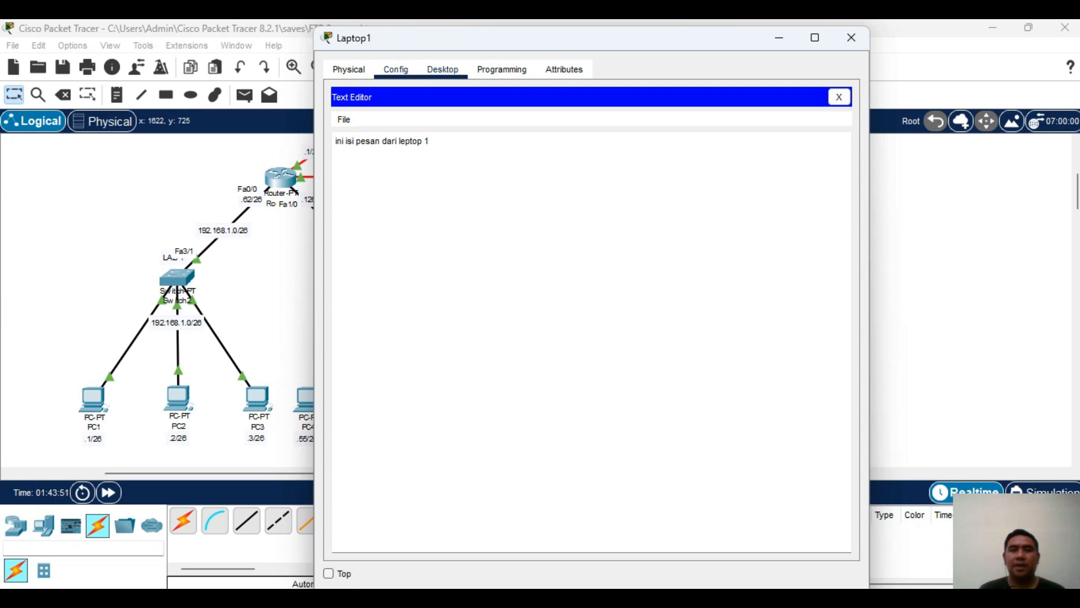
# - Close the Text Editor and list the files on Laptop1's C drive with dir in the Command Prompt
pyautogui.click(396, 69)
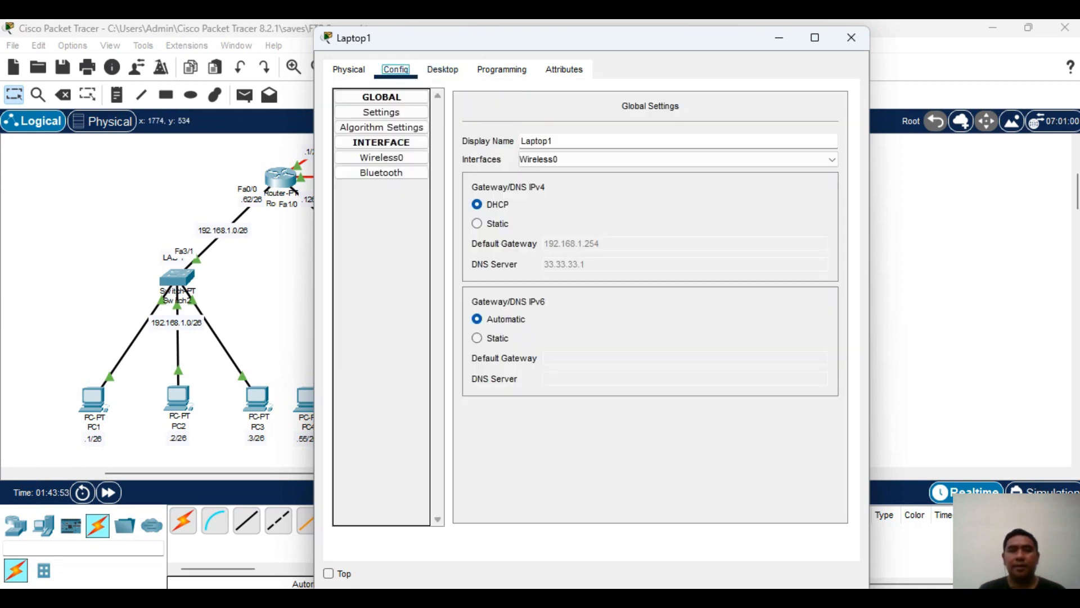
pyautogui.click(443, 69)
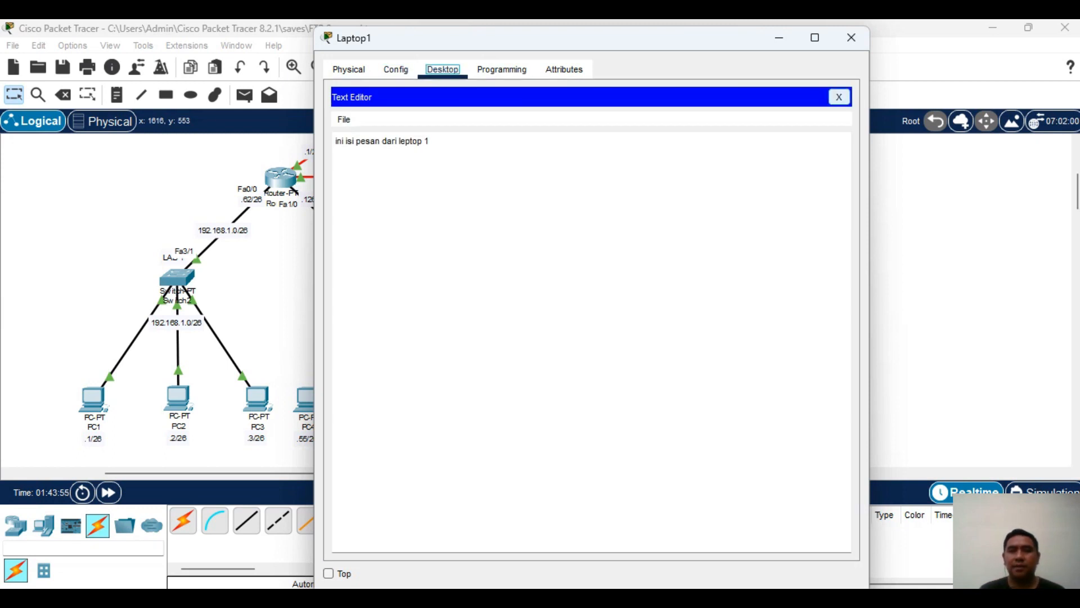
pyautogui.click(838, 96)
pyautogui.click(685, 134)
pyautogui.scroll(-5, 585, 326)
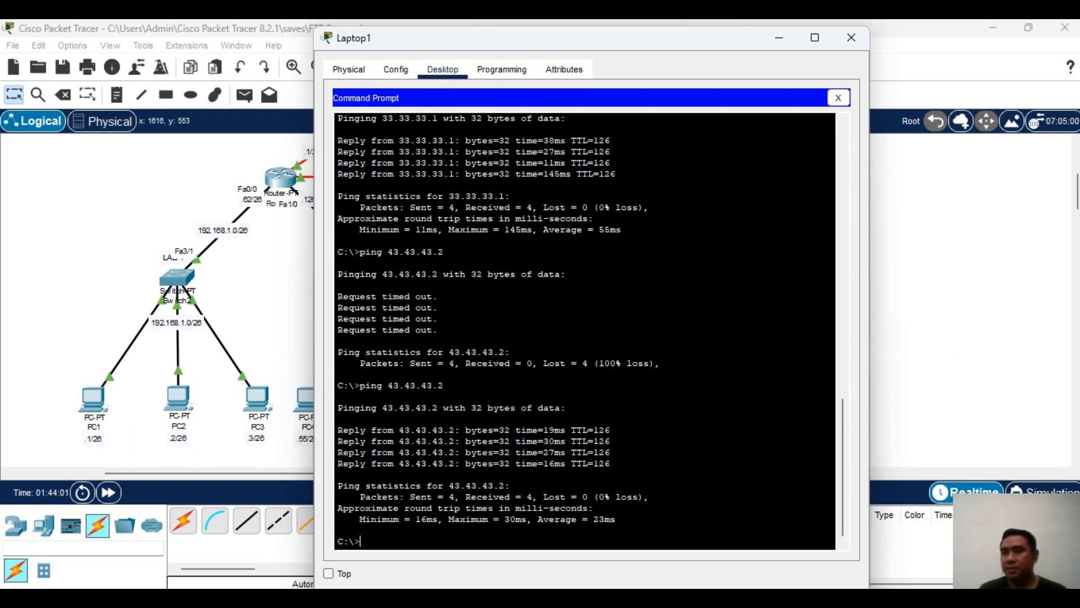
pyautogui.write('dir')
pyautogui.press('Return')
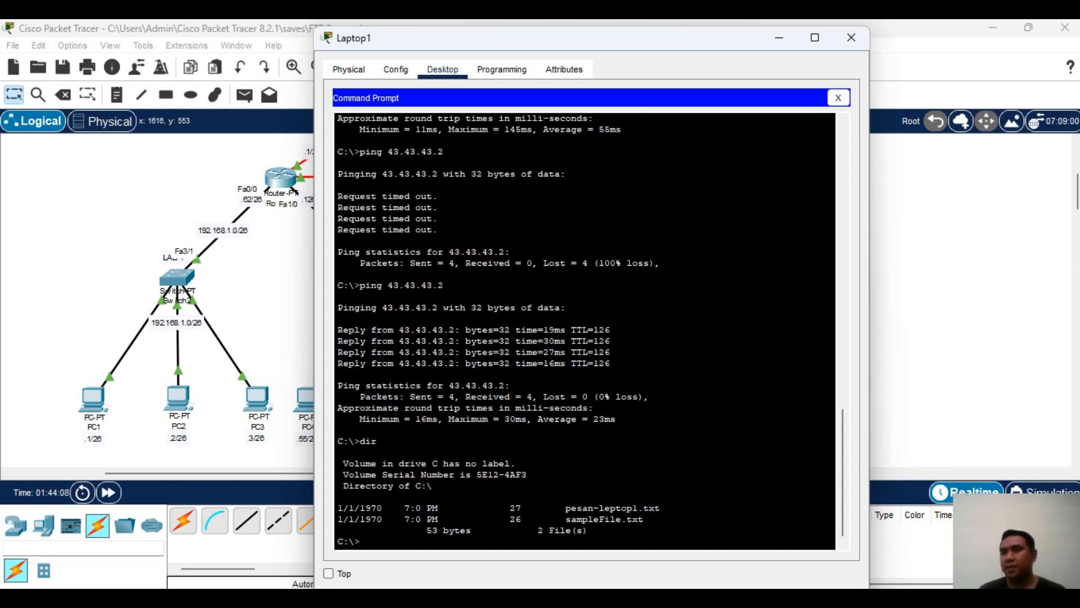
pyautogui.hotkey('alt', 'Tab')
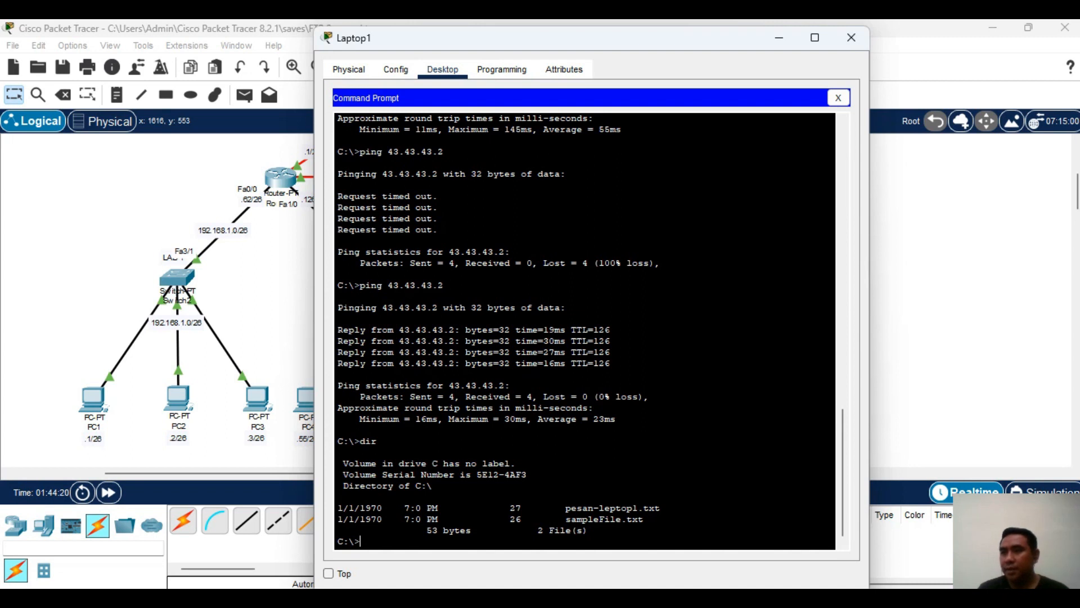
# - Connect from Laptop1 to the FTP server at 43.43.43.2 and log in as coba with the account password
pyautogui.write('ftp')
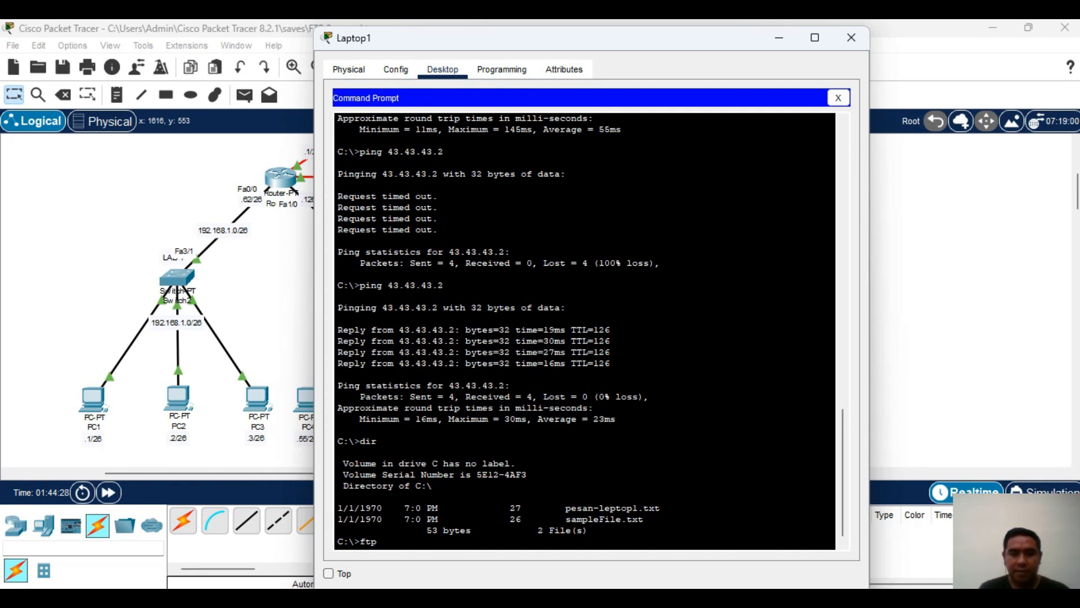
pyautogui.write('43.43.43.2')
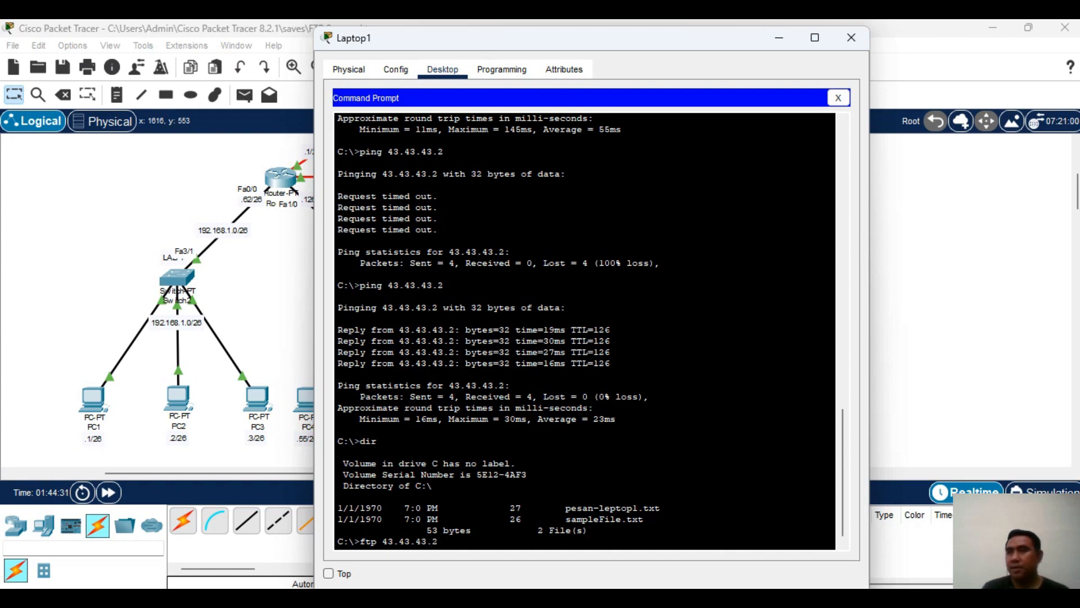
pyautogui.press('Return')
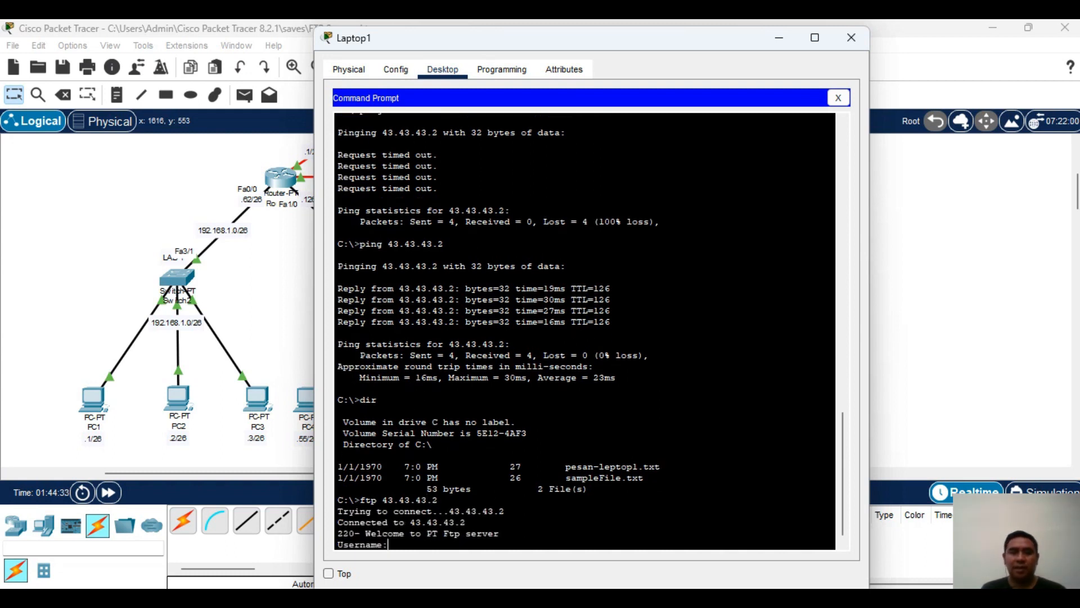
pyautogui.write('coba')
pyautogui.press('Return')
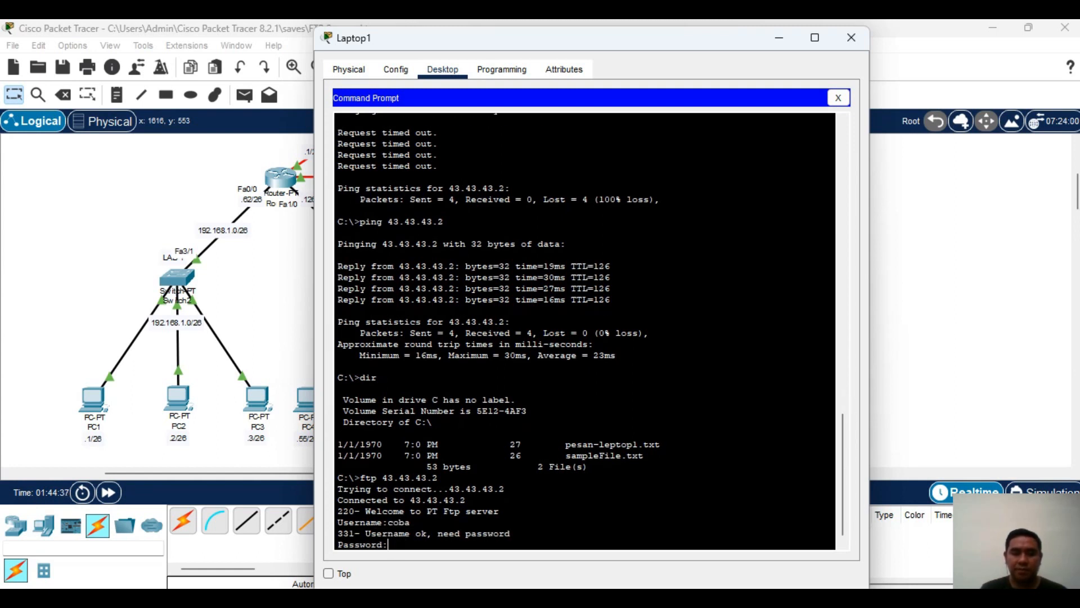
pyautogui.press('Return')
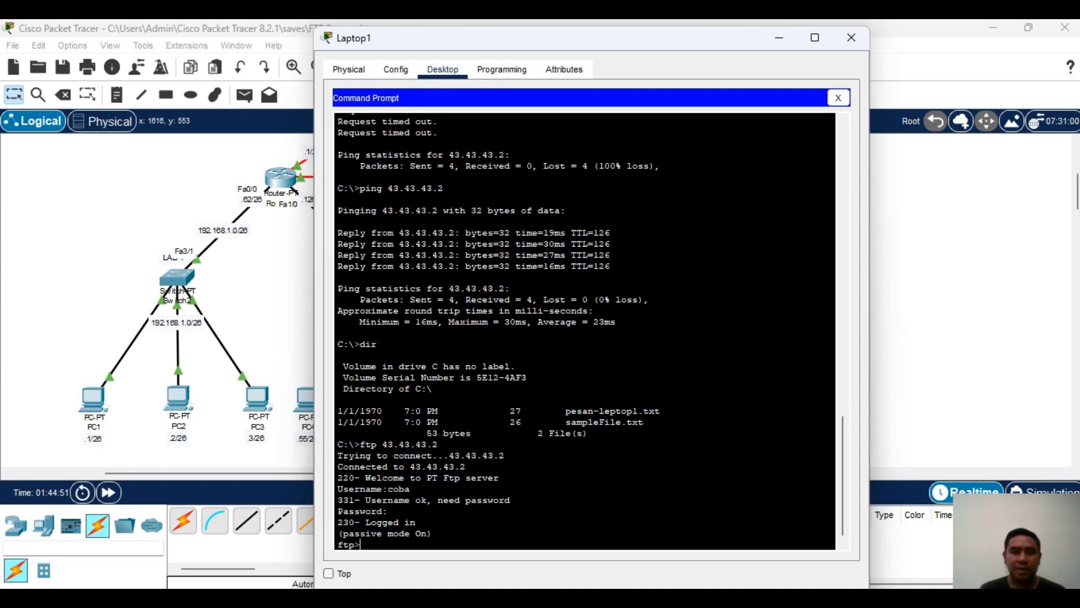
# - Try to upload pesan-leptop1 to the FTP server with put, without a file extension
pyautogui.write('put pesan-leptopl')
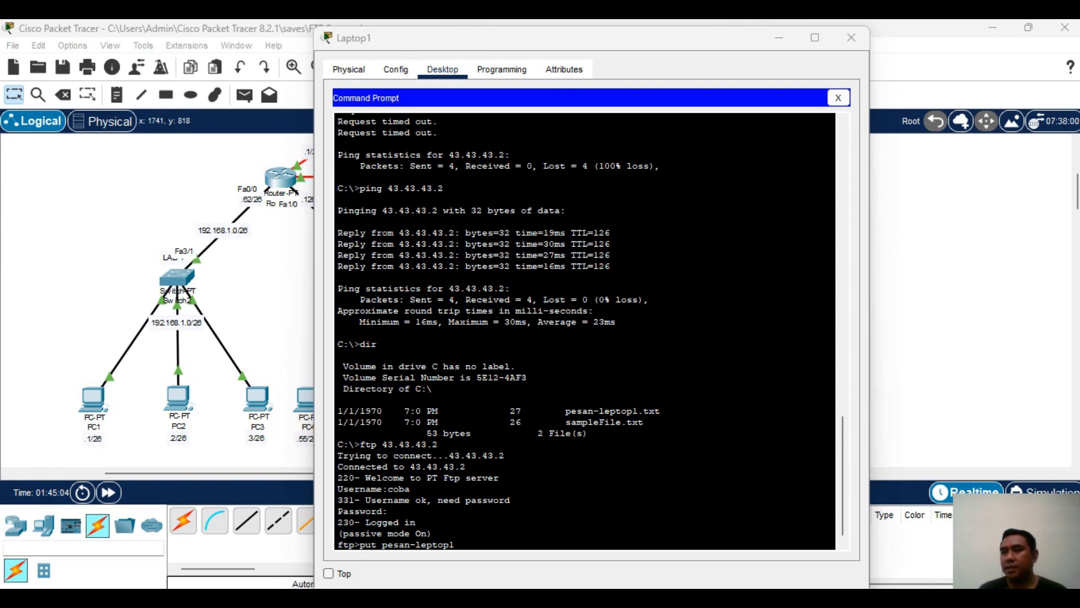
pyautogui.click(454, 544)
pyautogui.press('Return')
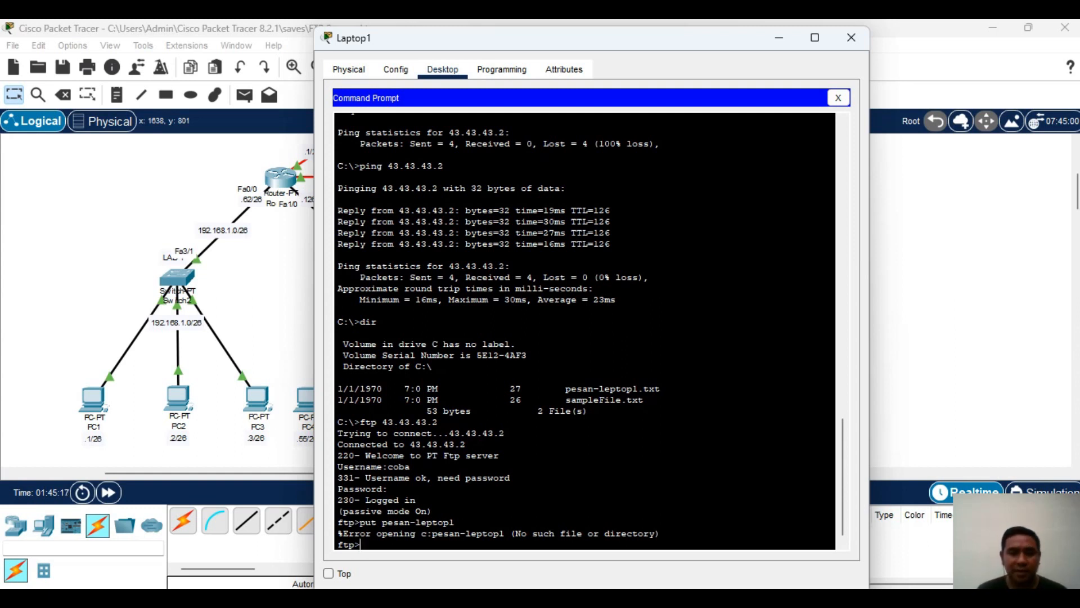
# - Upload pesan-leptop1.txt from Laptop1 to the FTP server with put
pyautogui.press('Up')
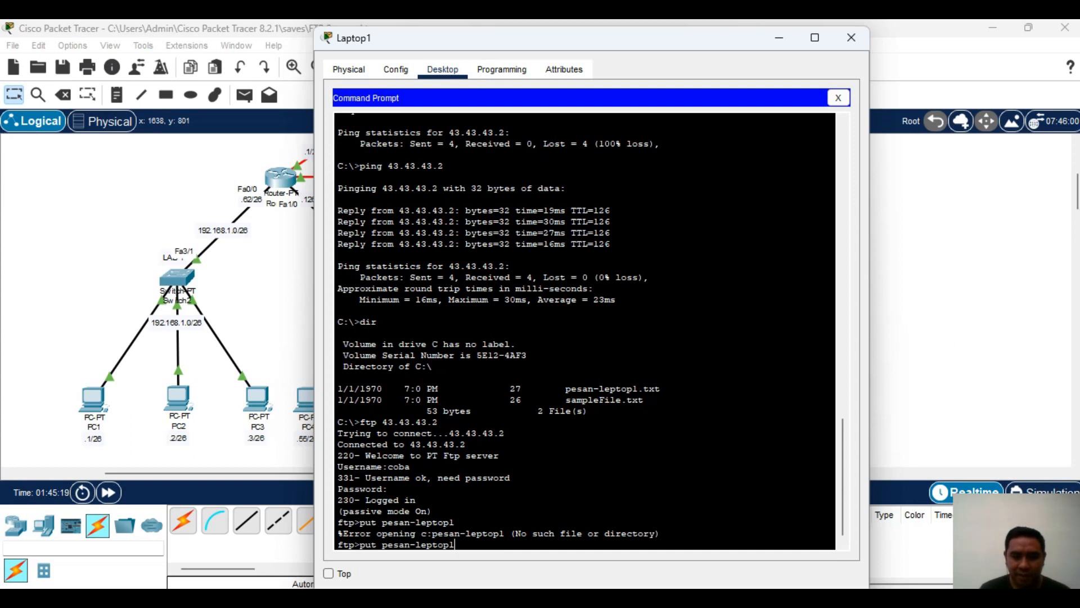
pyautogui.write('.txt')
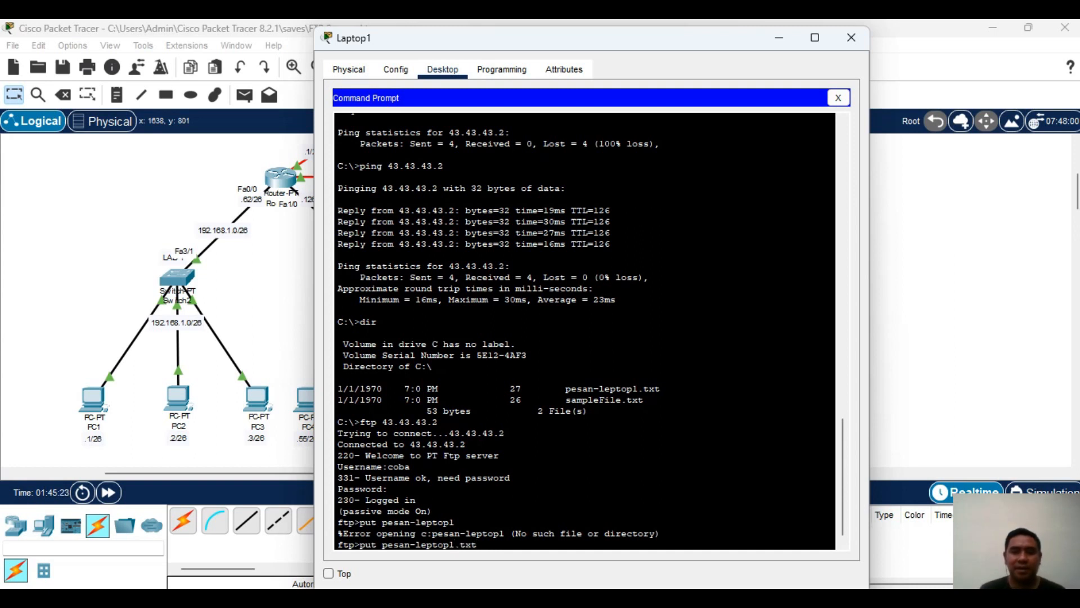
pyautogui.press('Return')
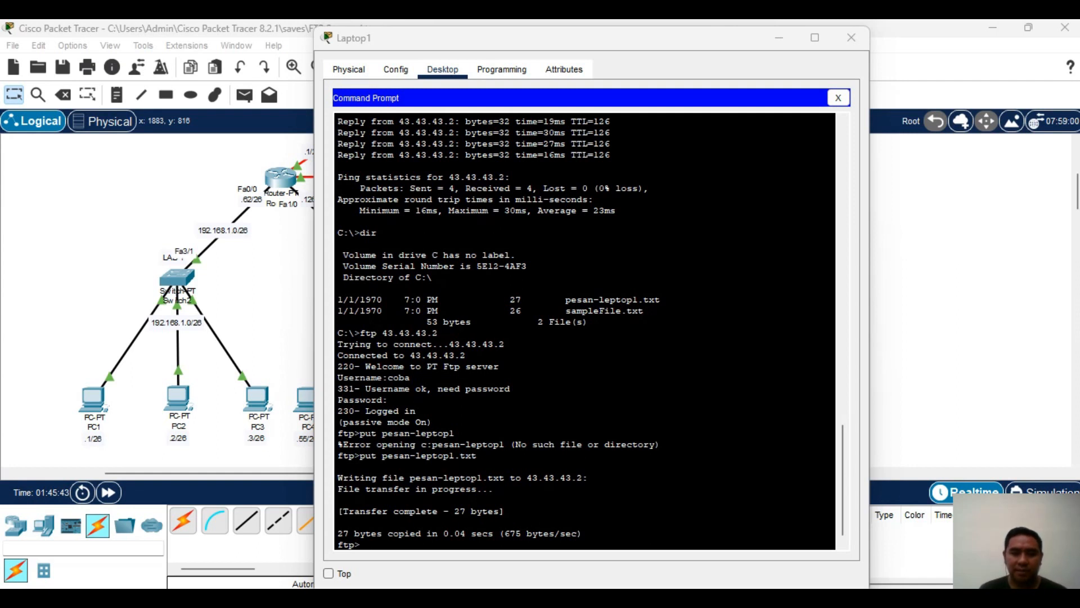
# - List the files on the FTP server with dir and highlight pesan-leptop1.txt in the listing
pyautogui.write('dir')
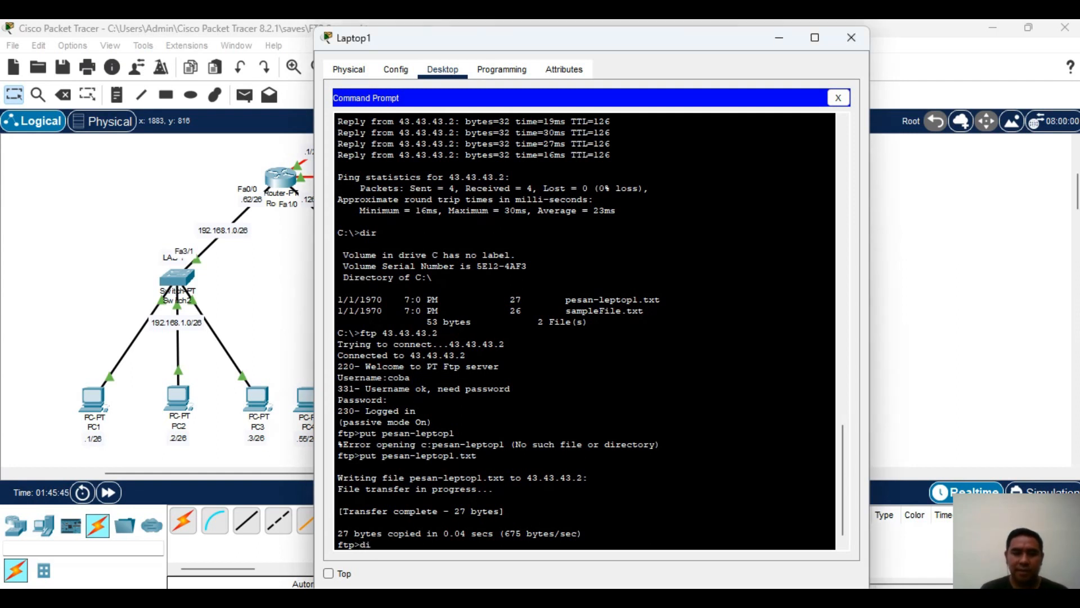
pyautogui.press('Return')
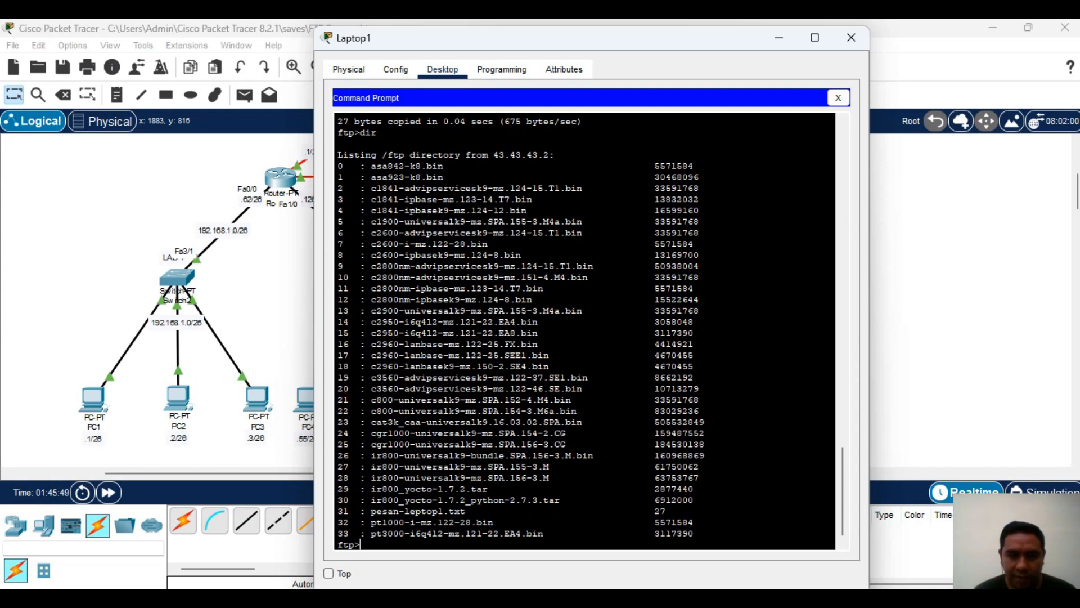
pyautogui.moveTo(371, 511); pyautogui.dragTo(472, 511)
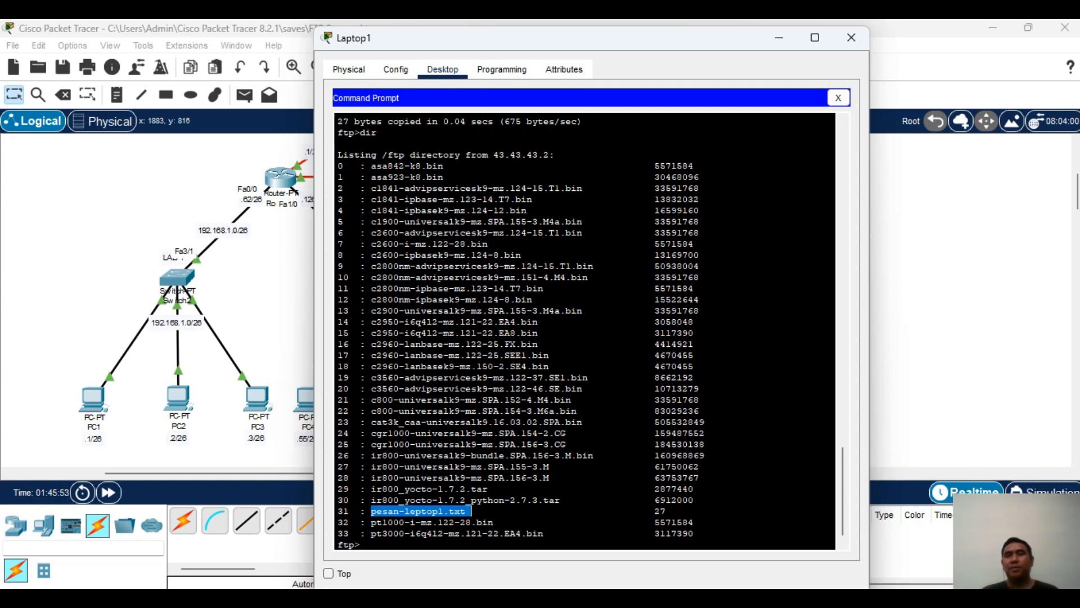
pyautogui.hotkey('alt', 'Tab')
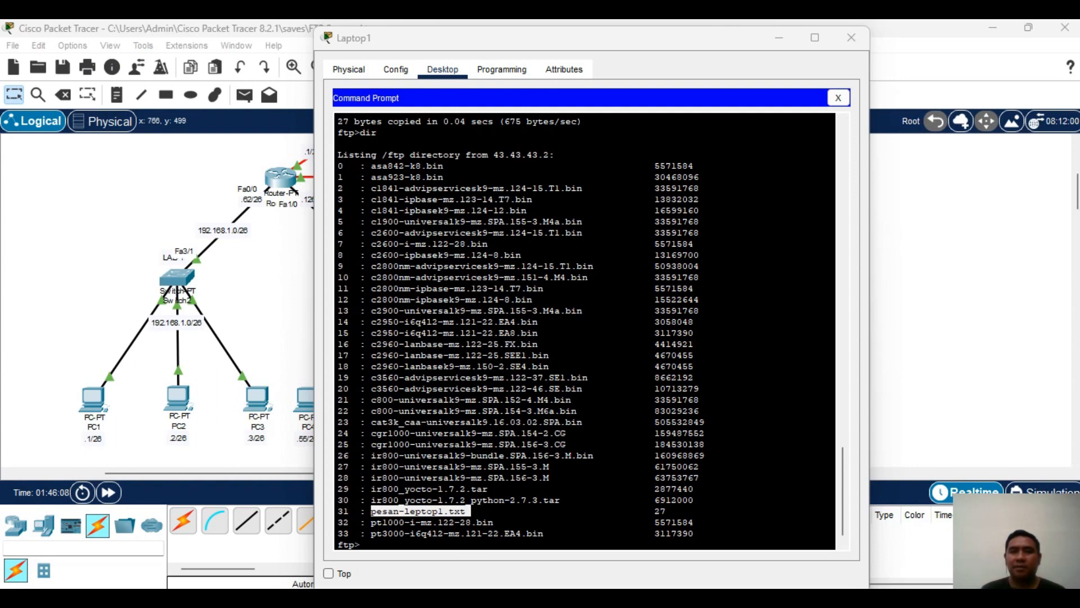
# - Close the Command Prompt, open pesan-leptop1.txt in Laptop1's Text Editor to check its content, and close the Laptop1 window
pyautogui.click(839, 98)
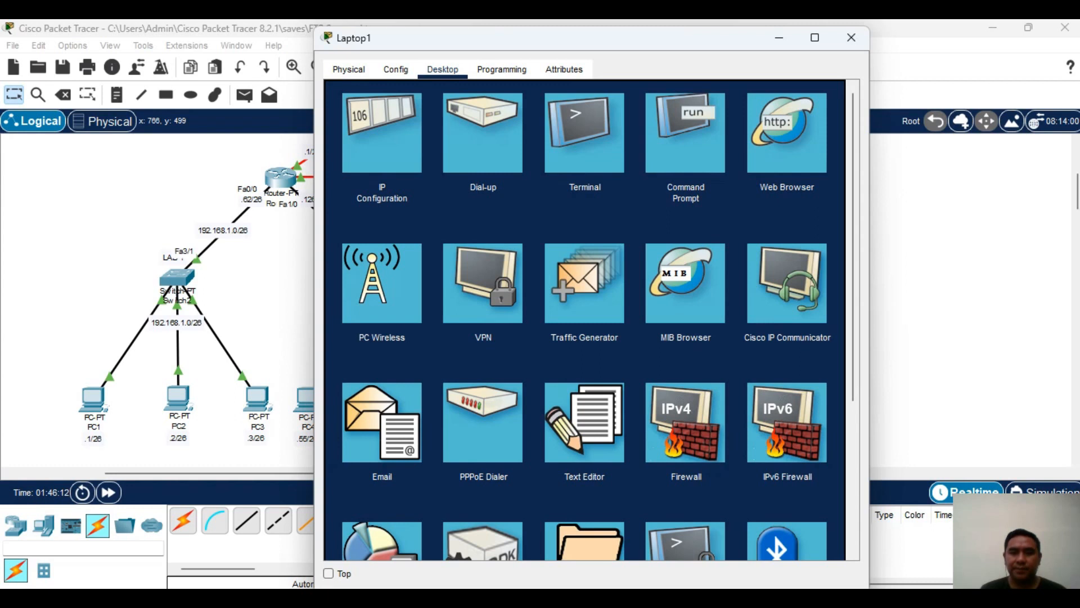
pyautogui.click(585, 422)
pyautogui.click(343, 119)
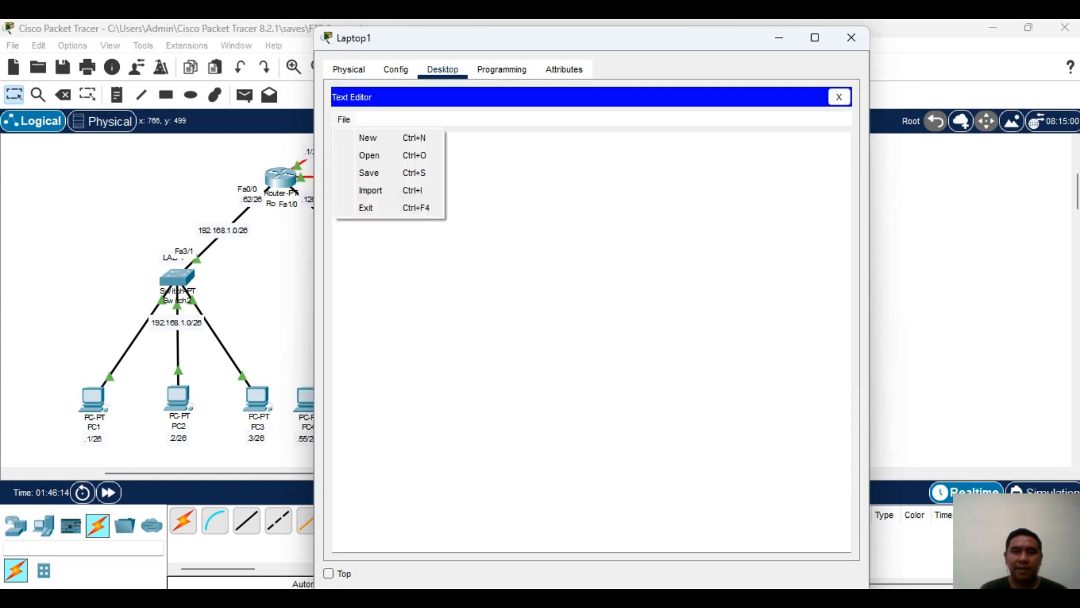
pyautogui.click(360, 155)
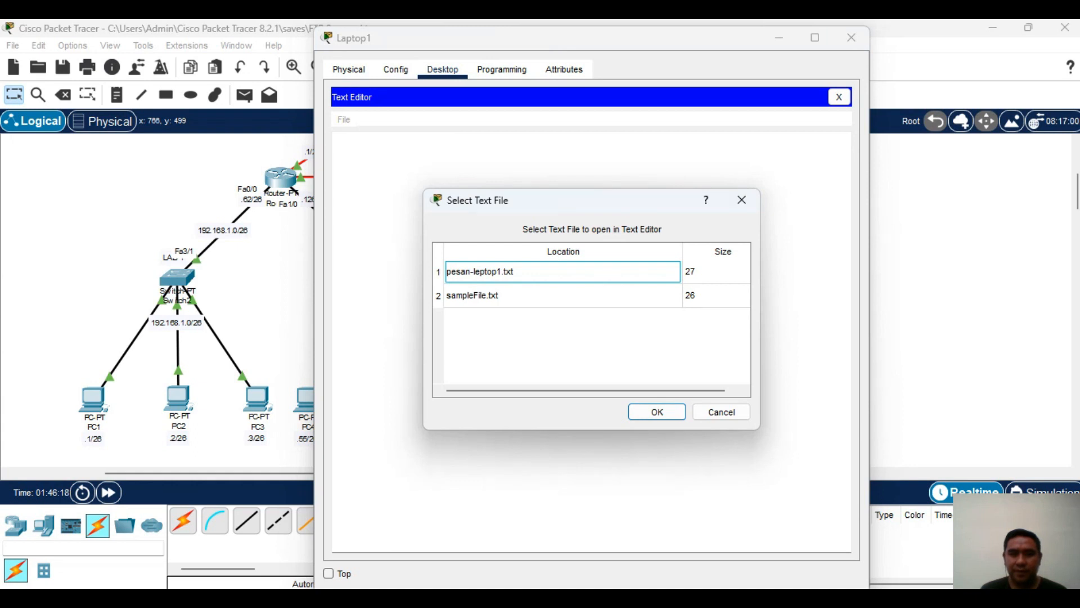
pyautogui.click(496, 272)
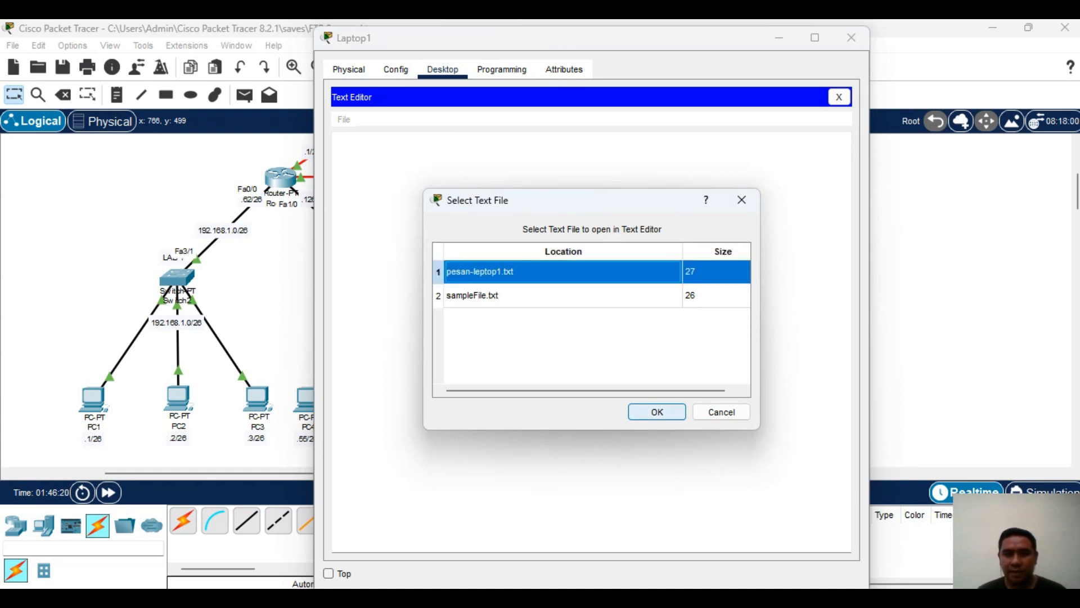
pyautogui.click(657, 412)
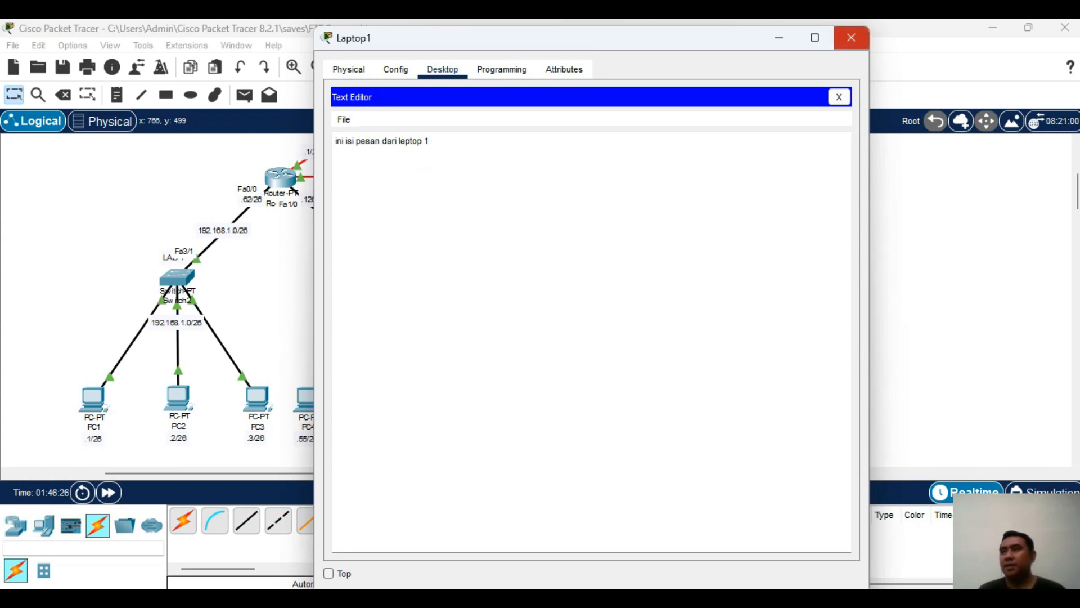
pyautogui.click(851, 37)
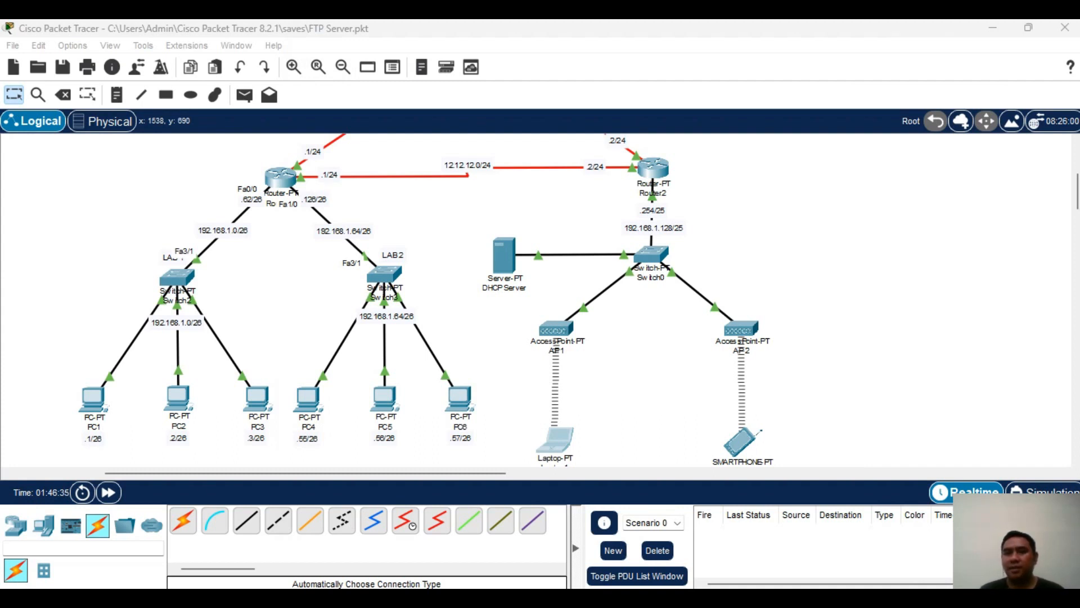
# - Add a new server end device to the workspace below the FTP Server
pyautogui.click(853, 201)
pyautogui.scroll(5, 540, 298)
pyautogui.scroll(-2, 540, 298)
pyautogui.scroll(2, 540, 298)
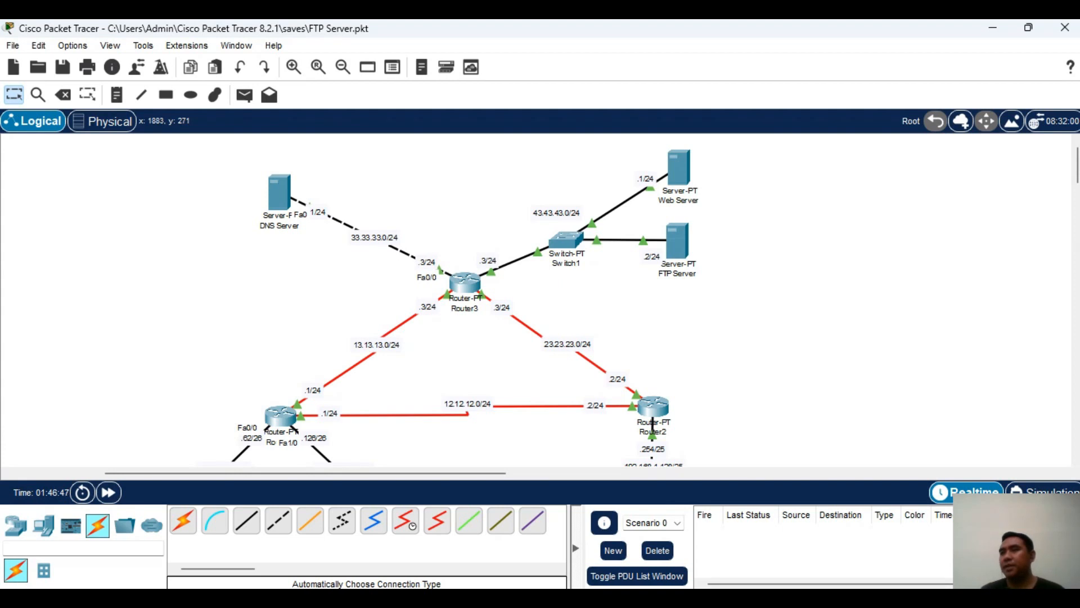
pyautogui.hotkey('alt', 'Tab')
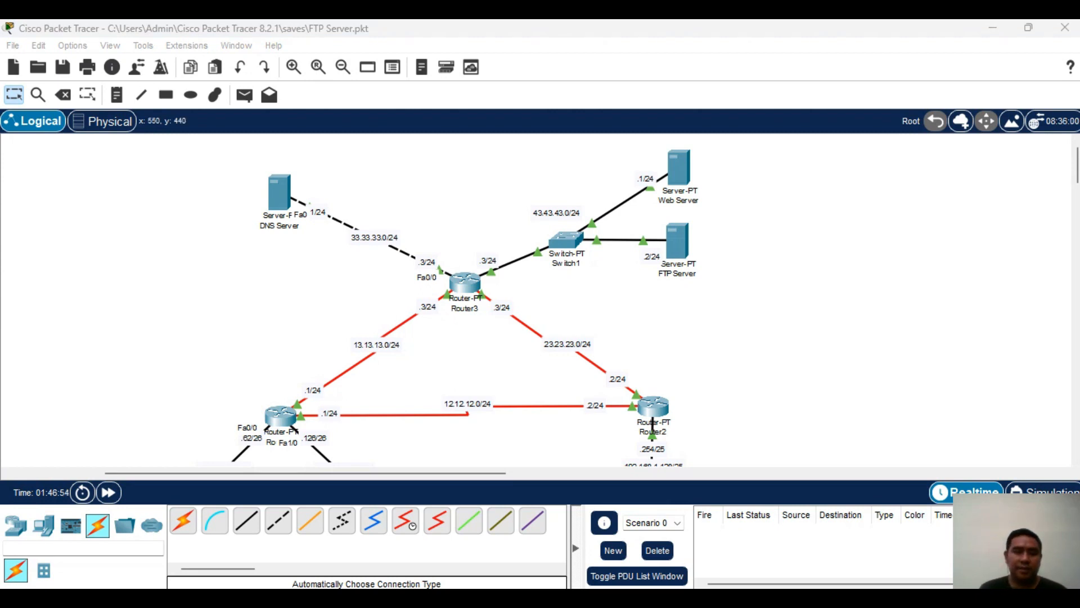
pyautogui.click(127, 382)
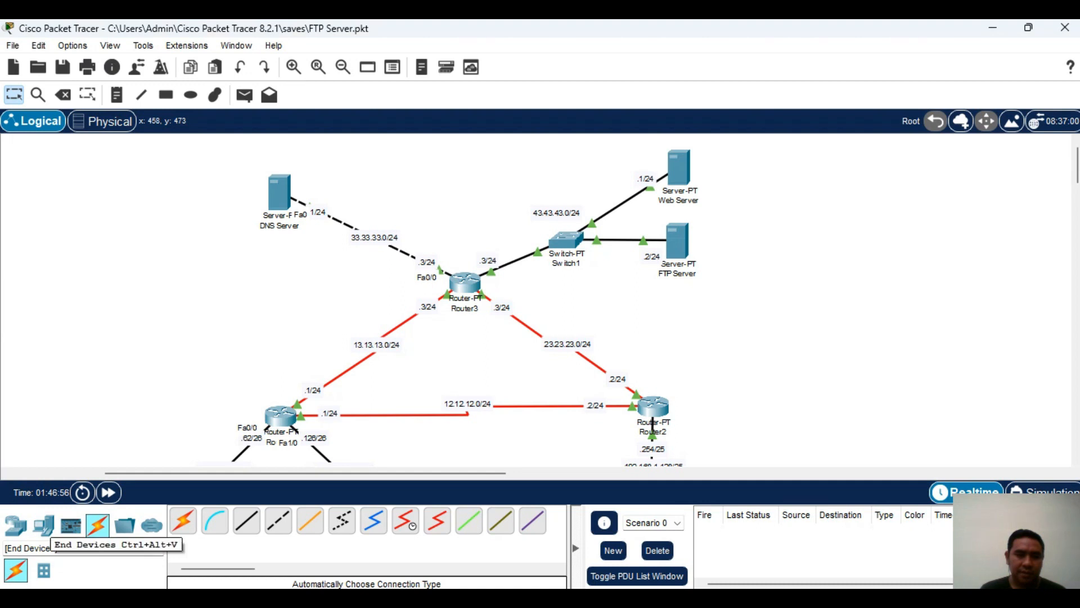
pyautogui.click(43, 524)
pyautogui.click(247, 521)
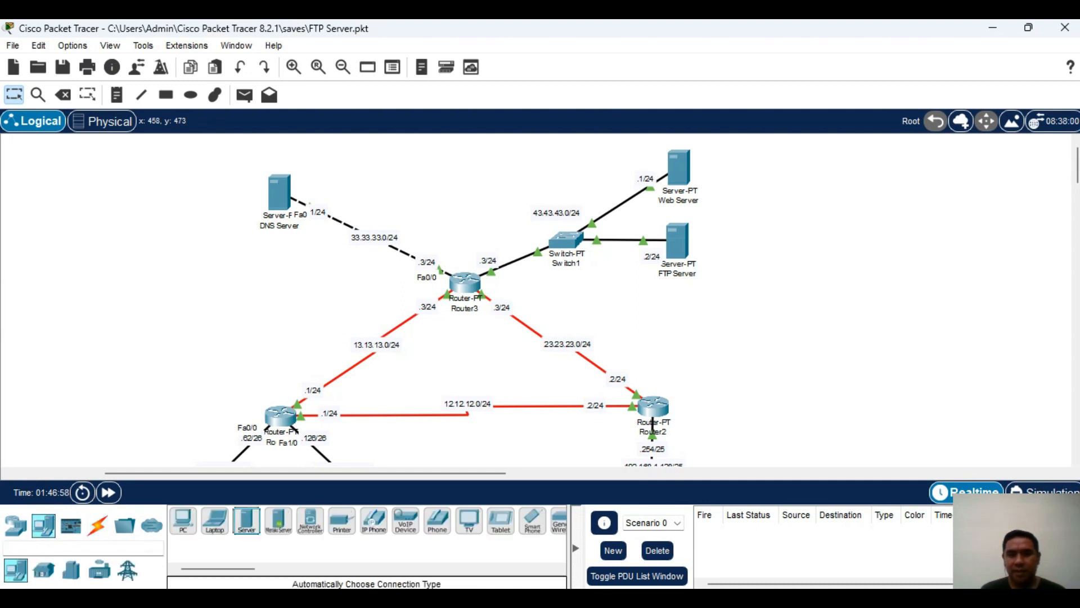
pyautogui.click(680, 318)
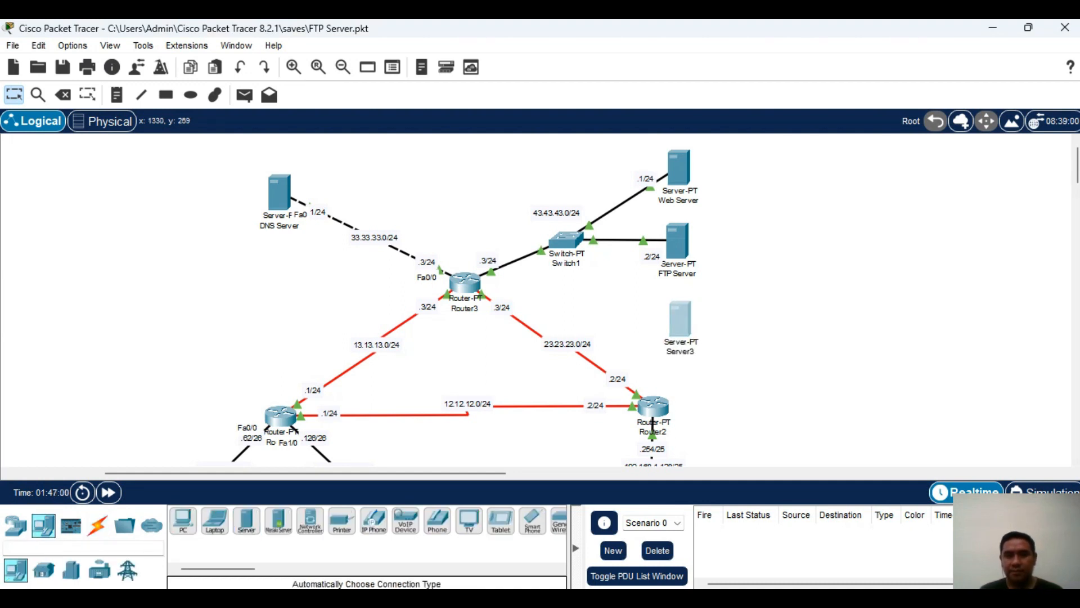
# - Rename the new server Mail Server and connect it to Switch1 with an automatically chosen connection type
pyautogui.click(680, 352)
pyautogui.hotkey('ctrl', 'a')
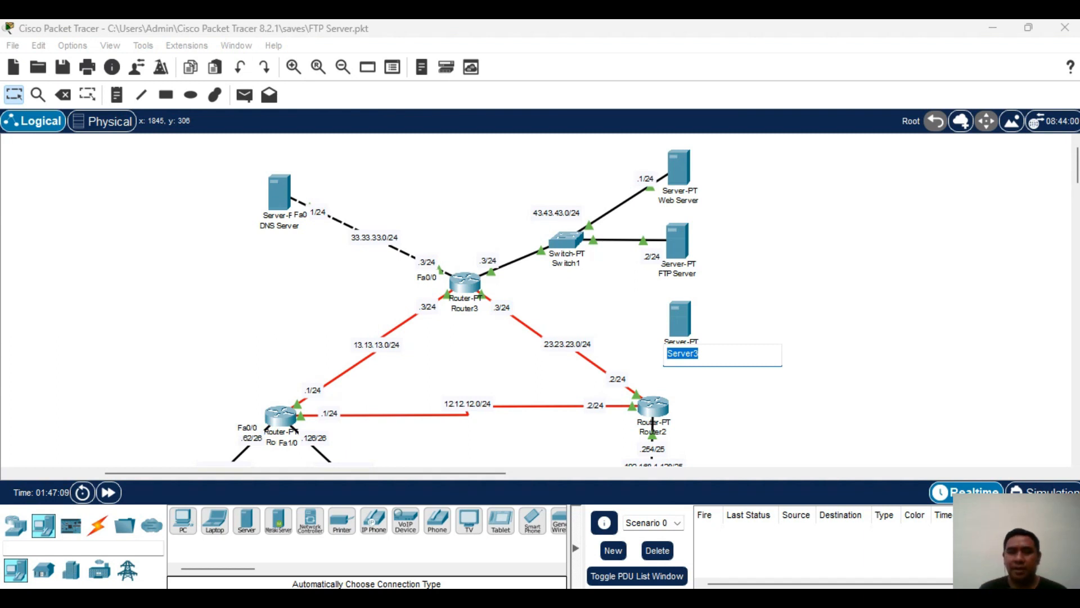
pyautogui.write('Mail Server')
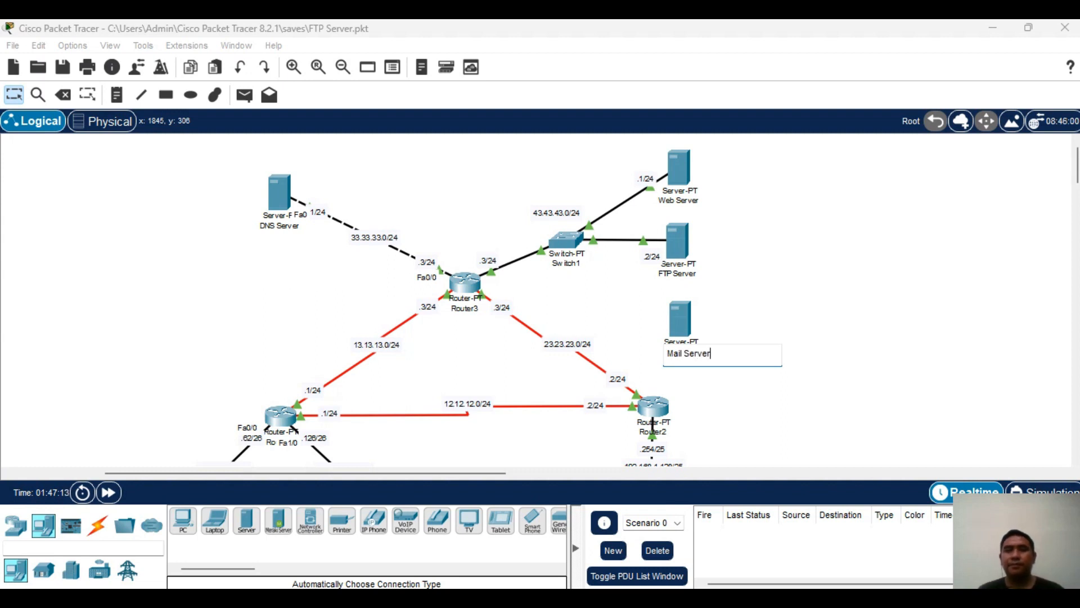
pyautogui.press('Return')
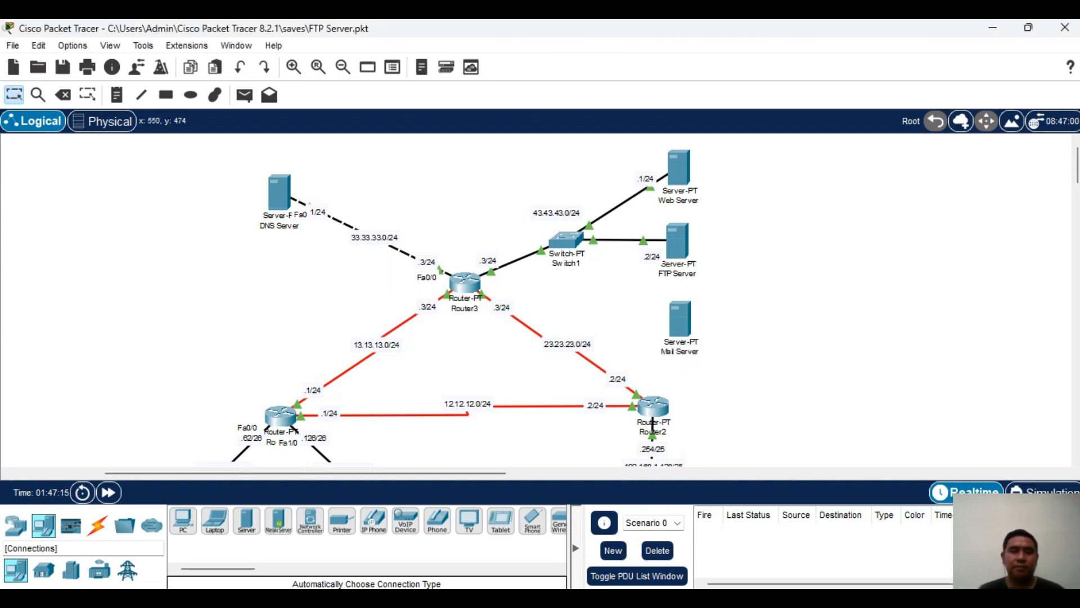
pyautogui.click(97, 524)
pyautogui.click(183, 520)
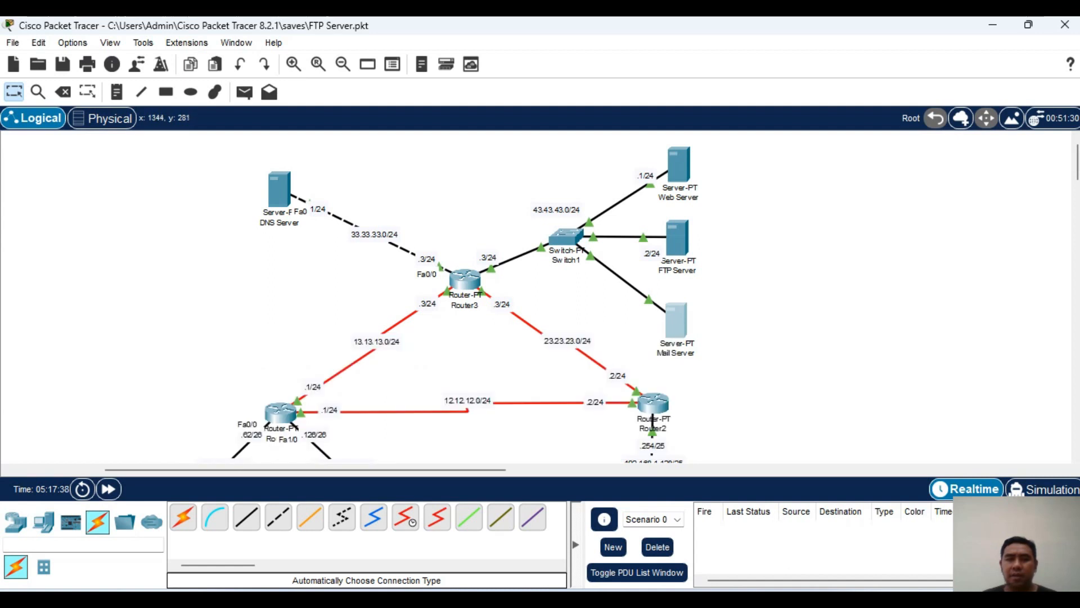
# - Set the Mail Server's static IPv4 address to 43.43.43.4 with subnet mask 255.255.255.0
pyautogui.click(676, 320)
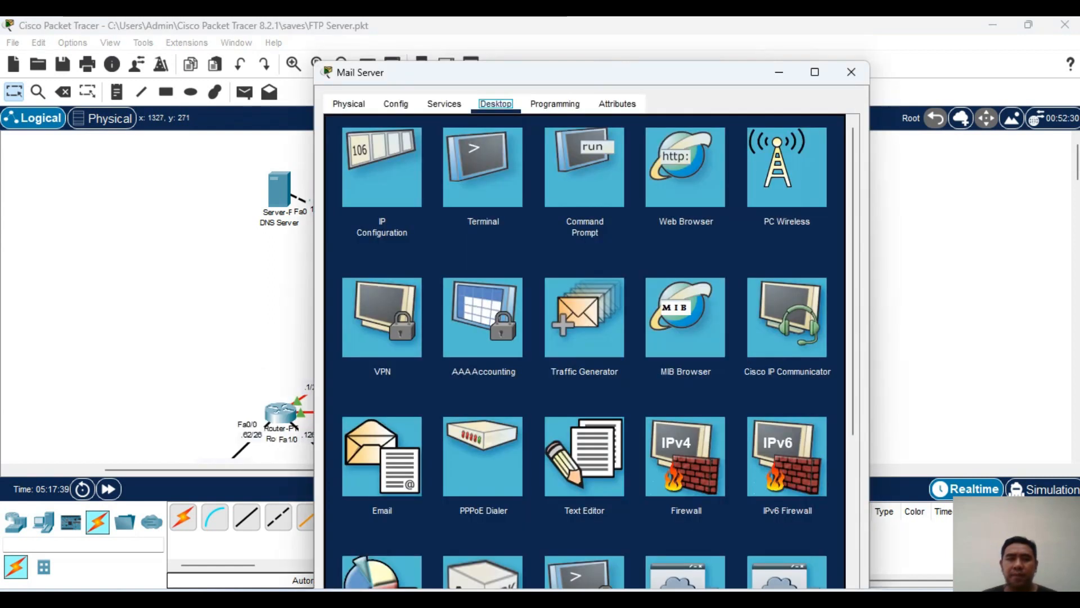
pyautogui.click(382, 167)
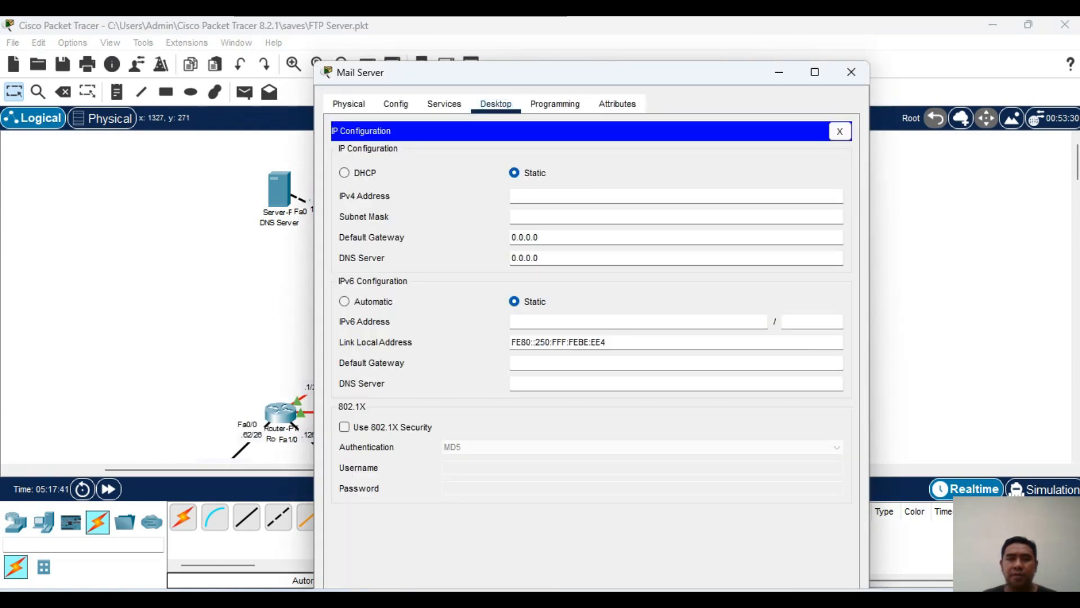
pyautogui.click(676, 196)
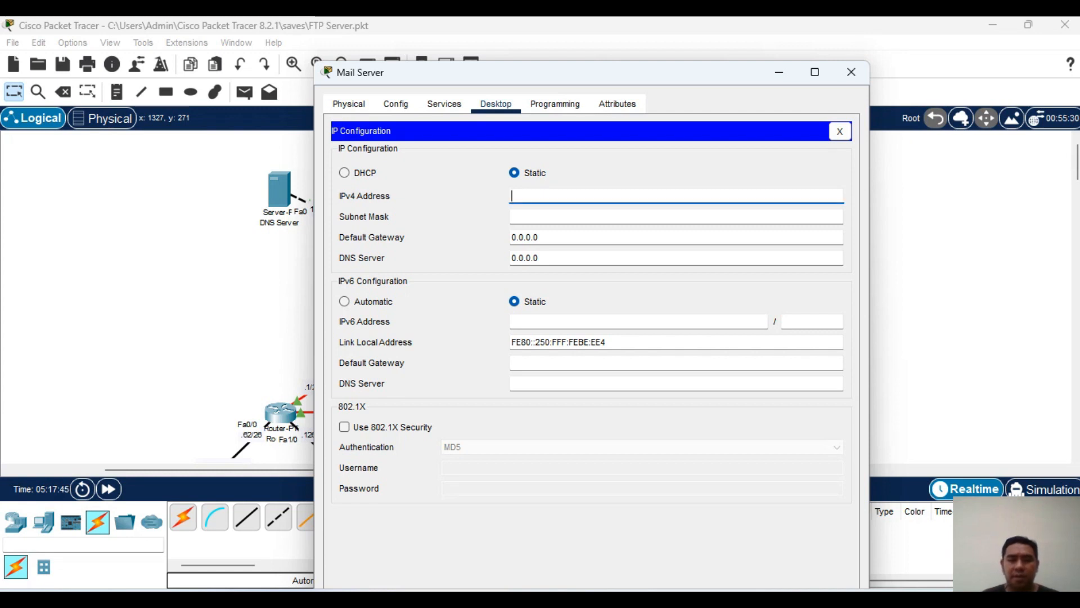
pyautogui.write('43.')
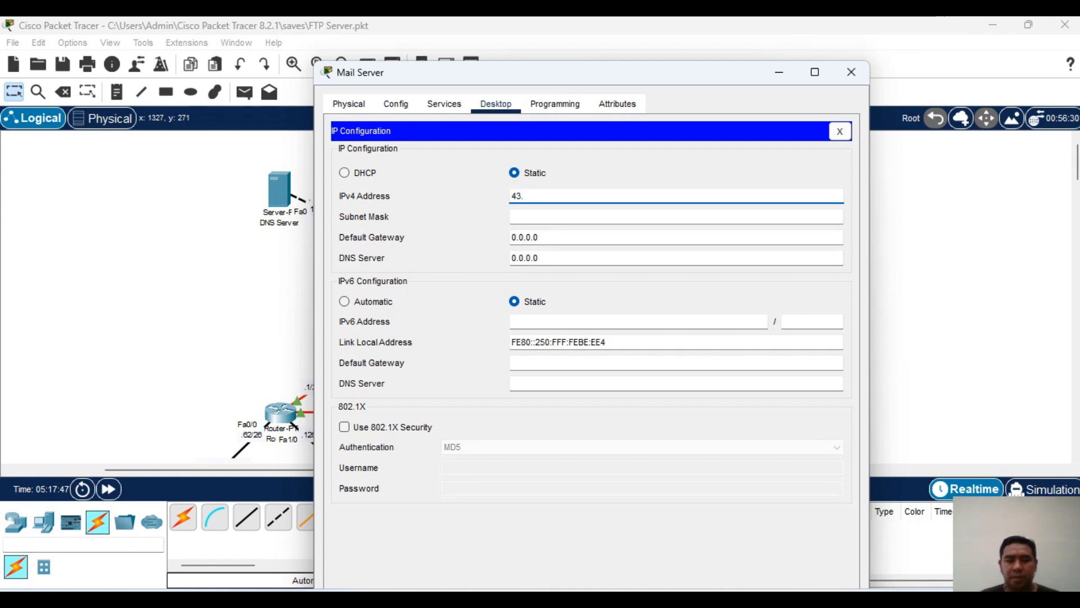
pyautogui.write('43.43.44')
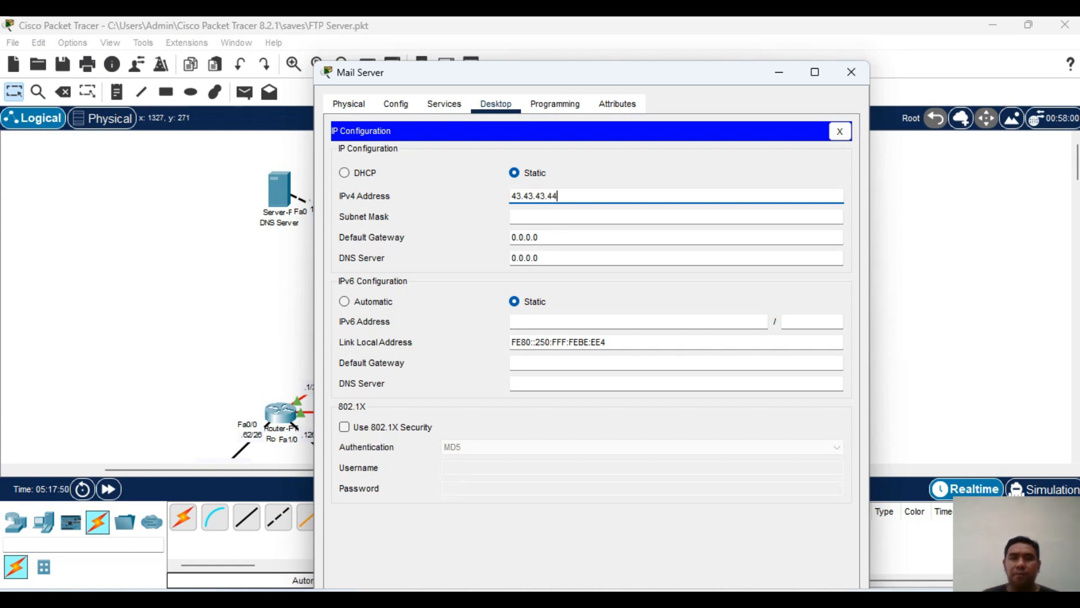
pyautogui.press('BackSpace')
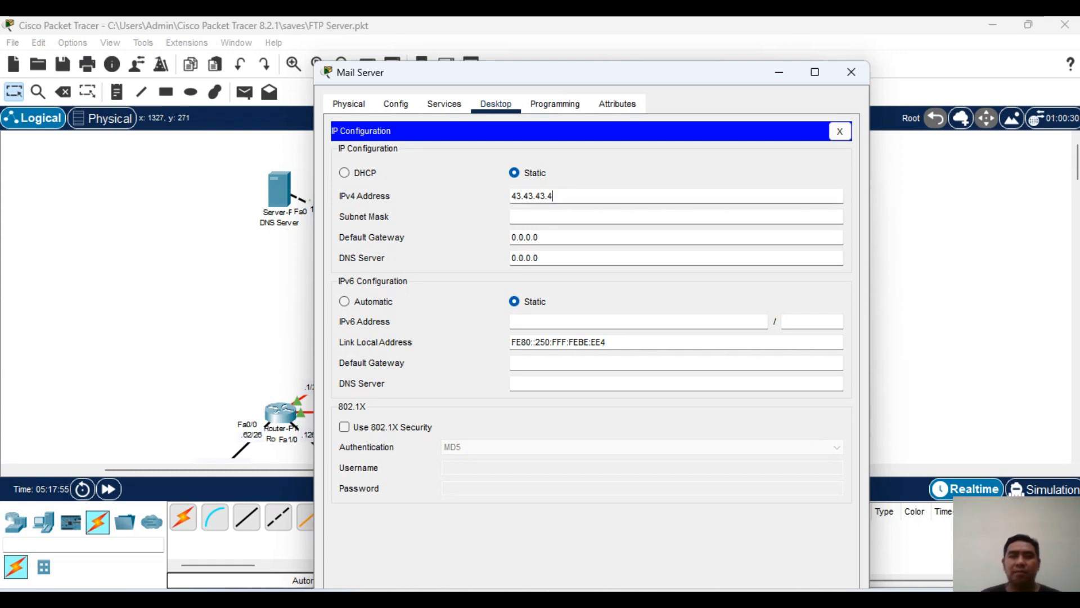
pyautogui.click(536, 216)
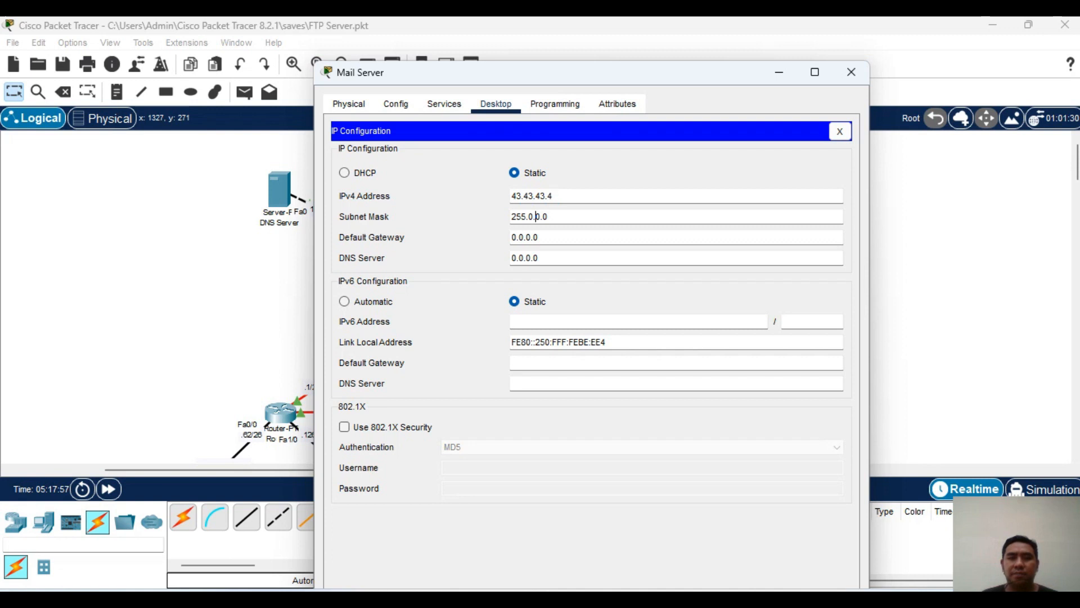
pyautogui.moveTo(549, 217); pyautogui.dragTo(527, 217)
pyautogui.write('255')
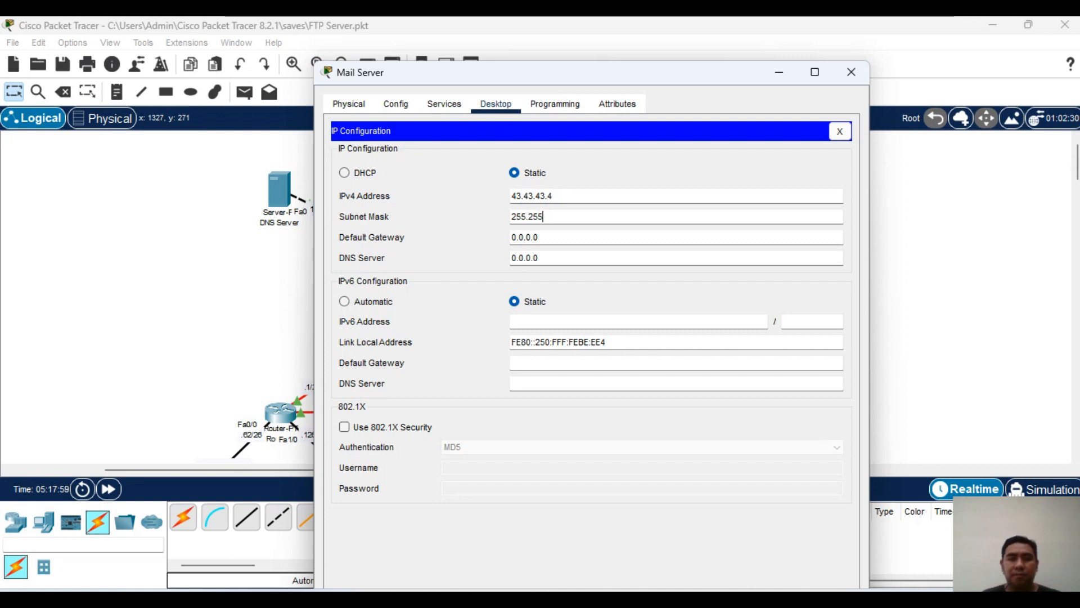
pyautogui.write('.255')
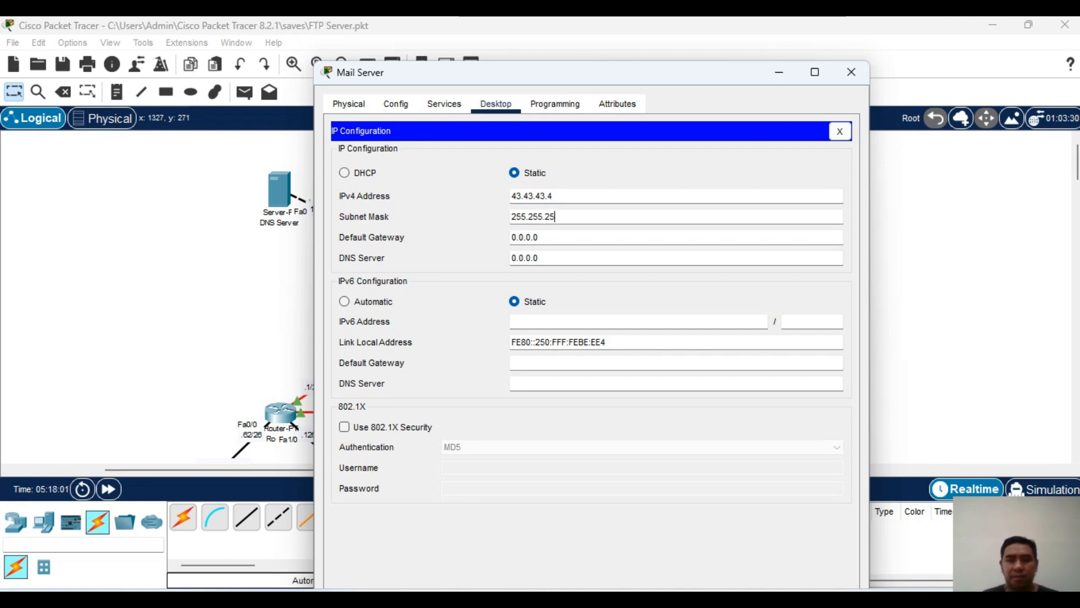
pyautogui.write('.0')
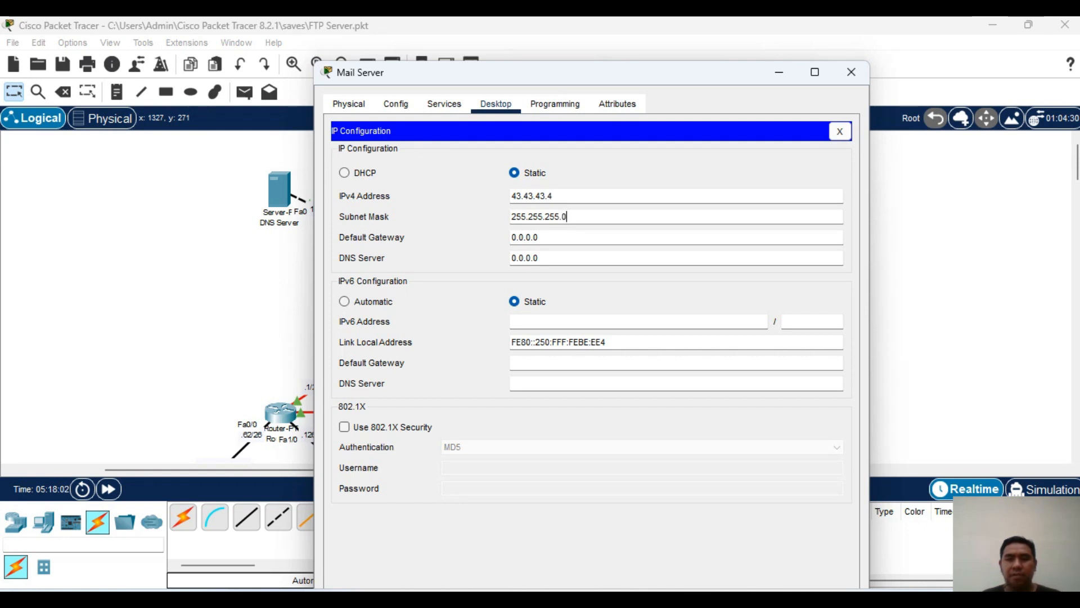
# - Set the Mail Server's IPv4 default gateway to 43.43.43.3 and its DNS server to 33.33.33.1
pyautogui.press('Tab')
pyautogui.write('43')
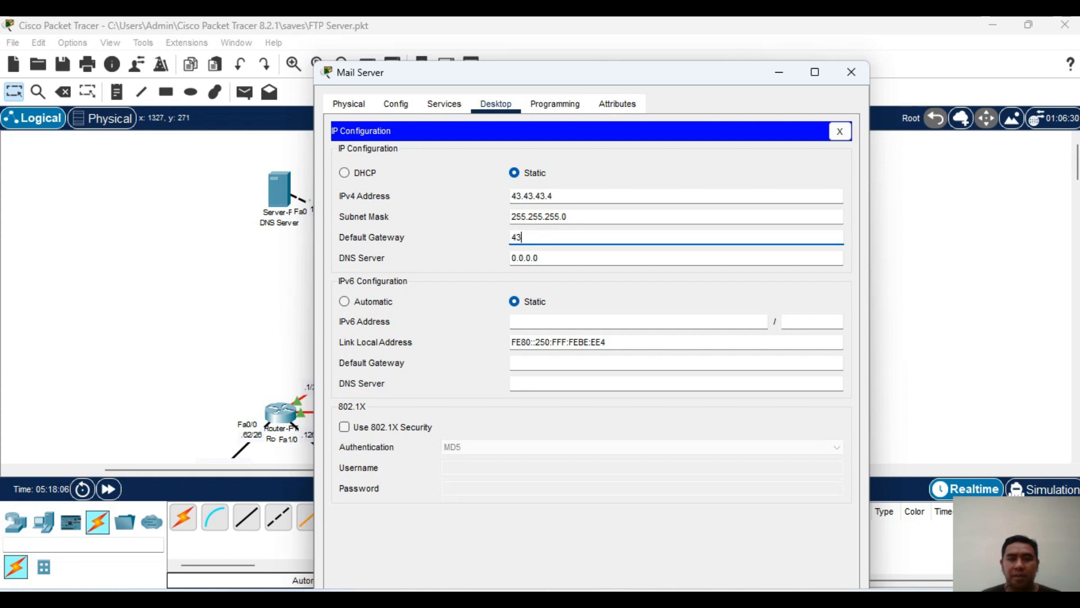
pyautogui.write('.43.43.3')
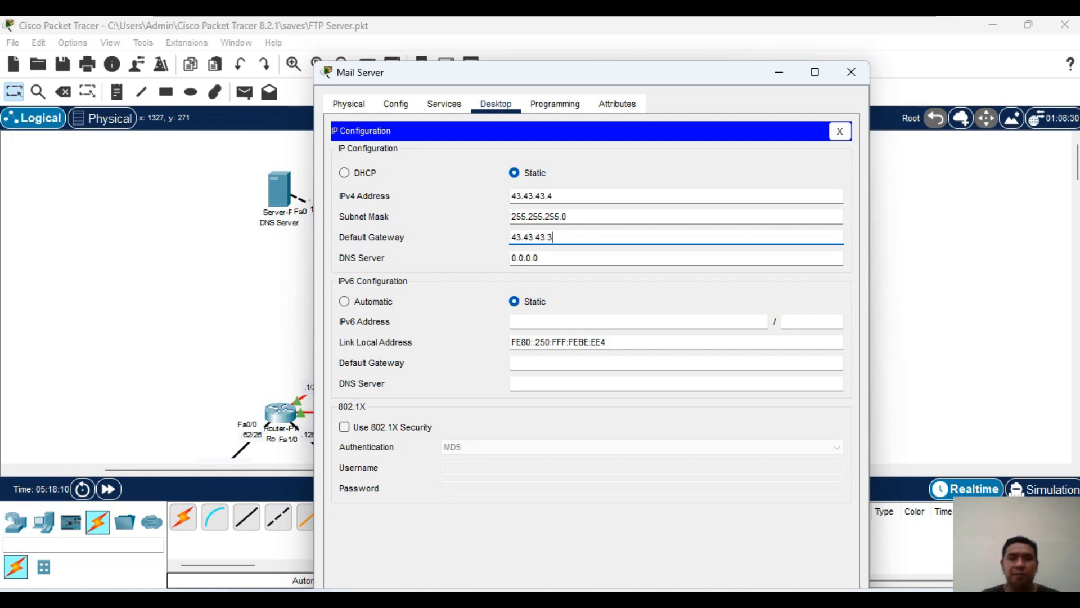
pyautogui.press('Tab')
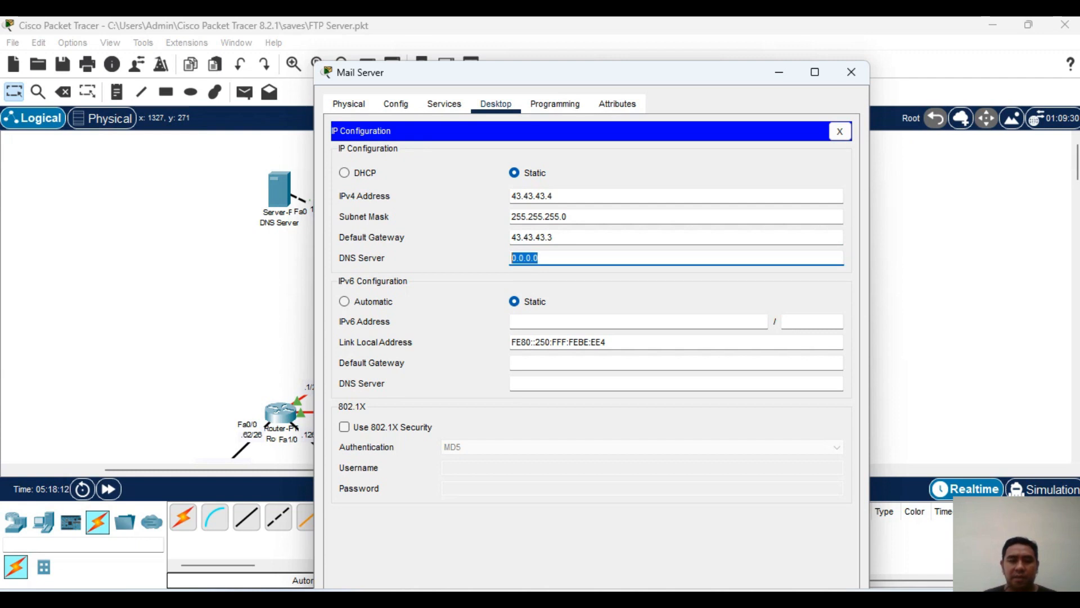
pyautogui.write('33.33')
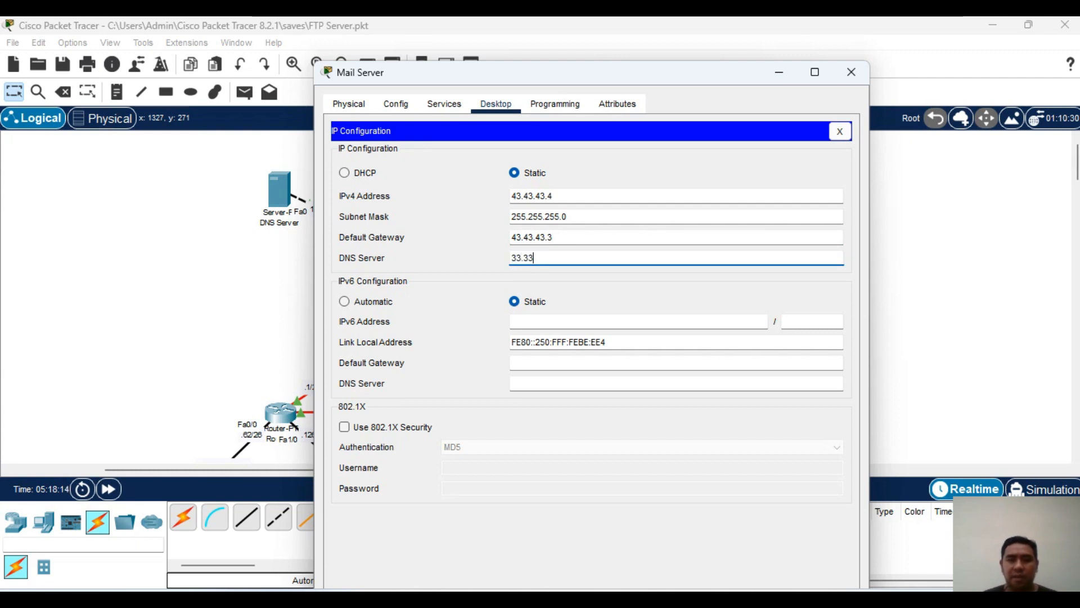
pyautogui.write('.33.1')
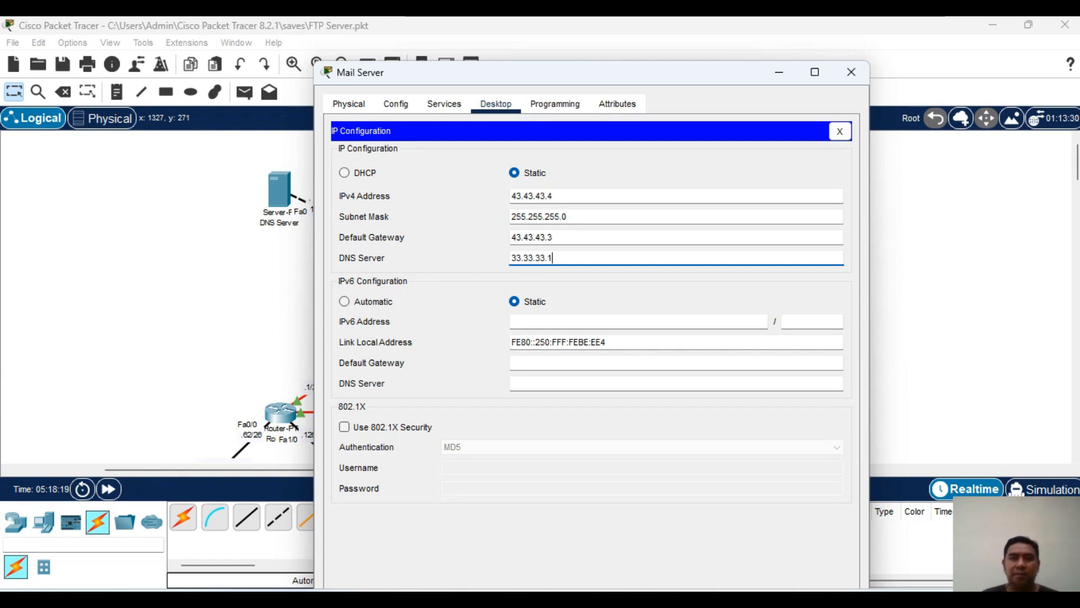
pyautogui.click(444, 104)
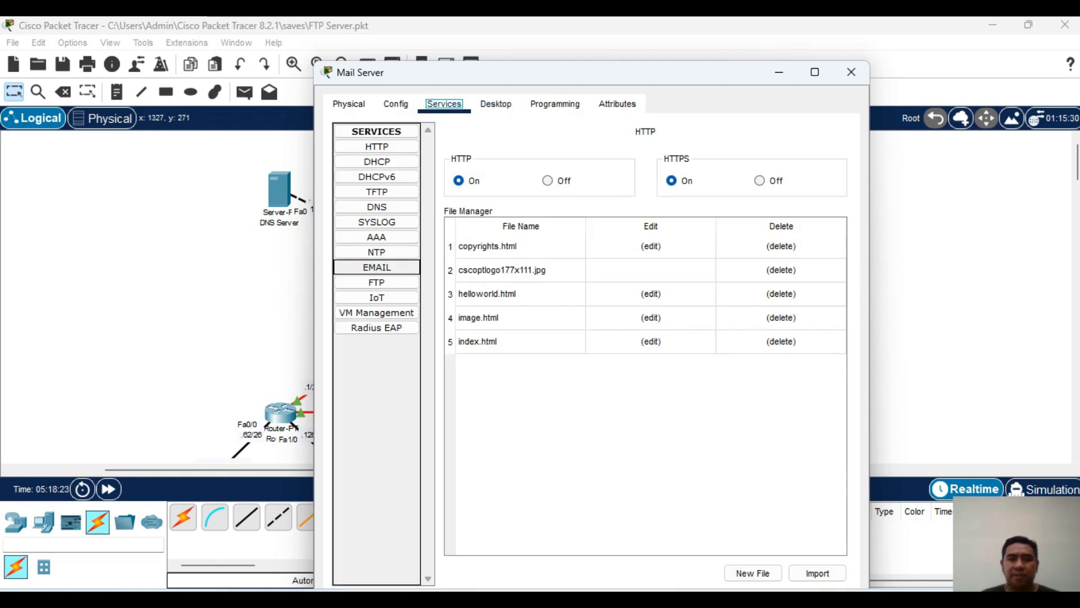
pyautogui.click(376, 267)
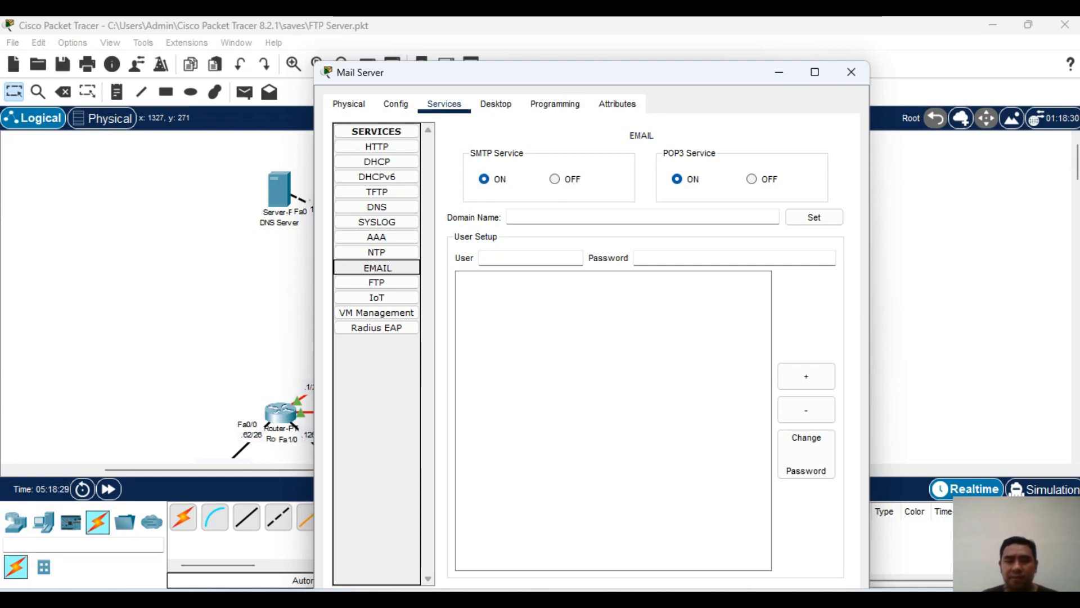
pyautogui.click(643, 217)
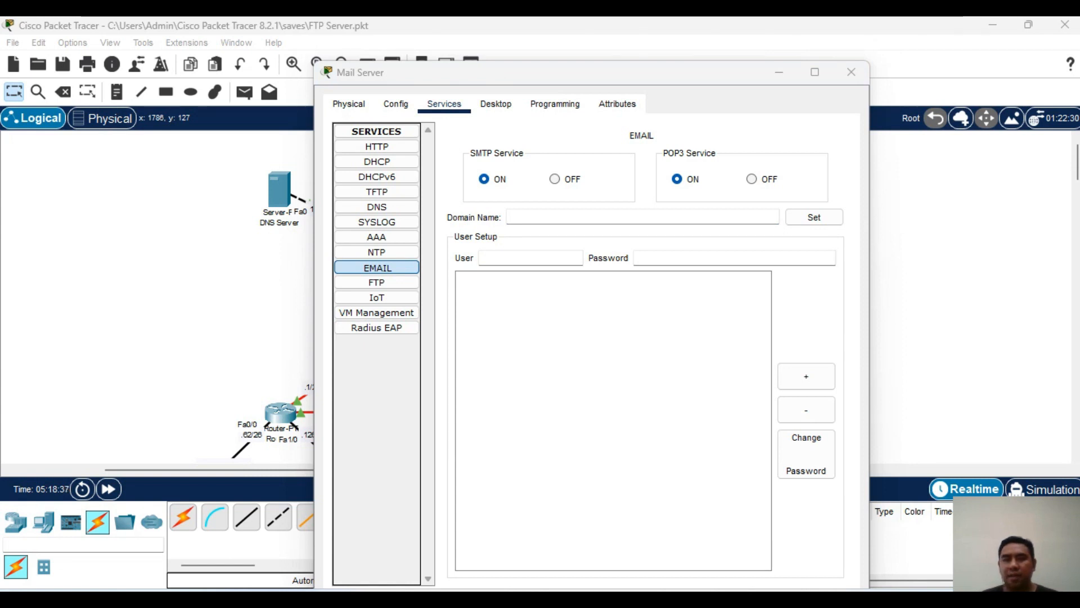
pyautogui.click(642, 217)
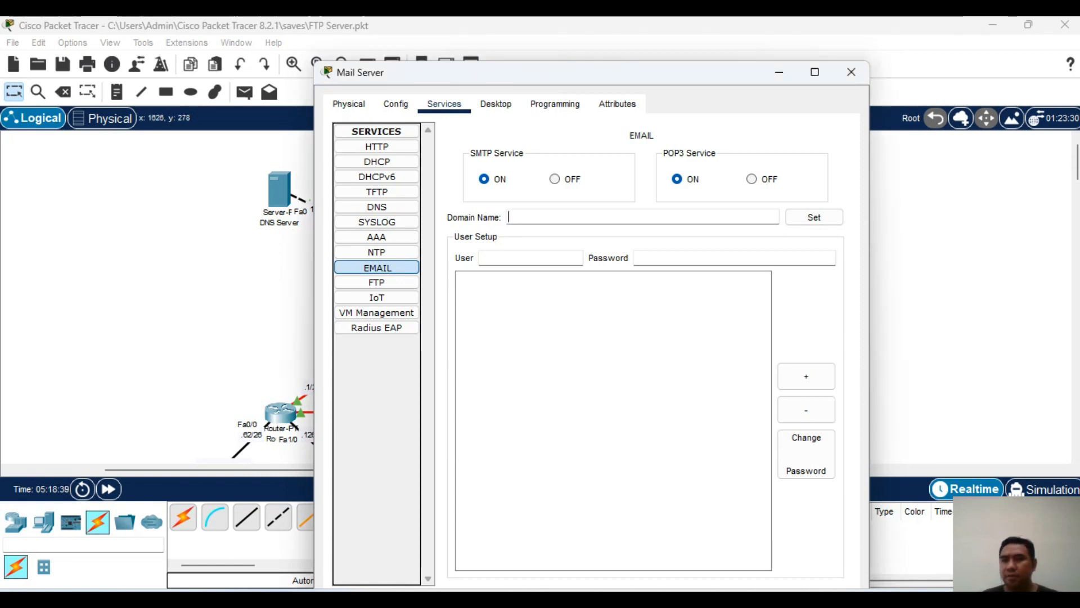
pyautogui.write('mail')
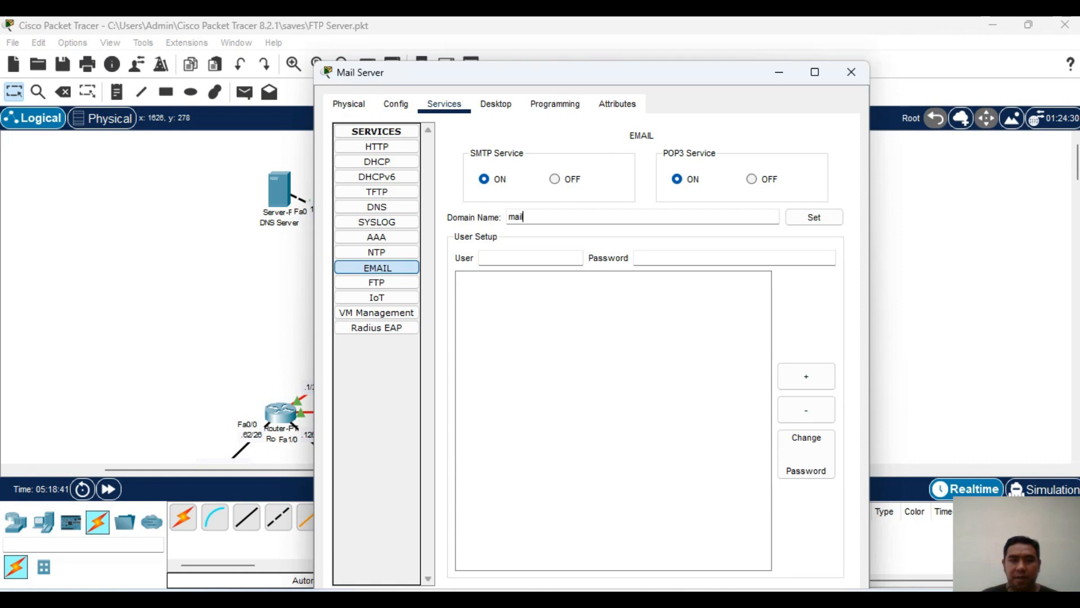
pyautogui.write('ku.com')
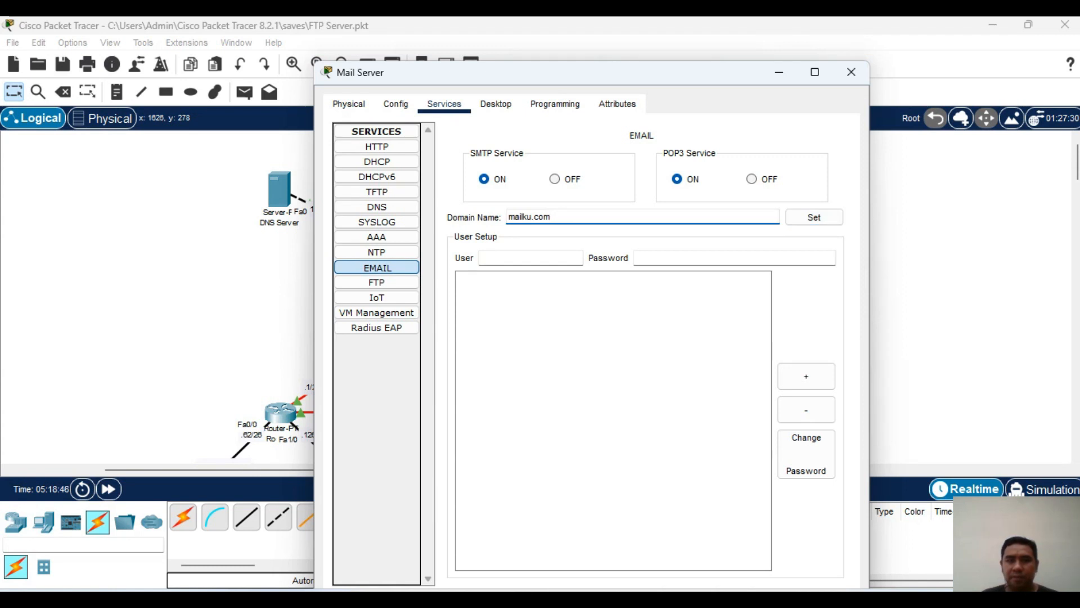
pyautogui.click(814, 217)
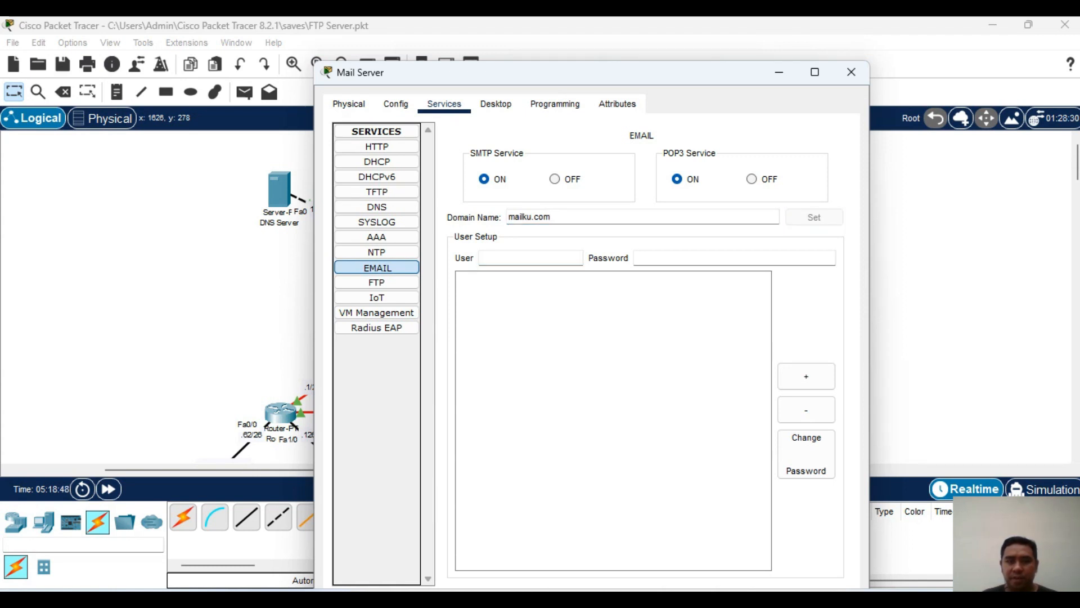
pyautogui.write('user')
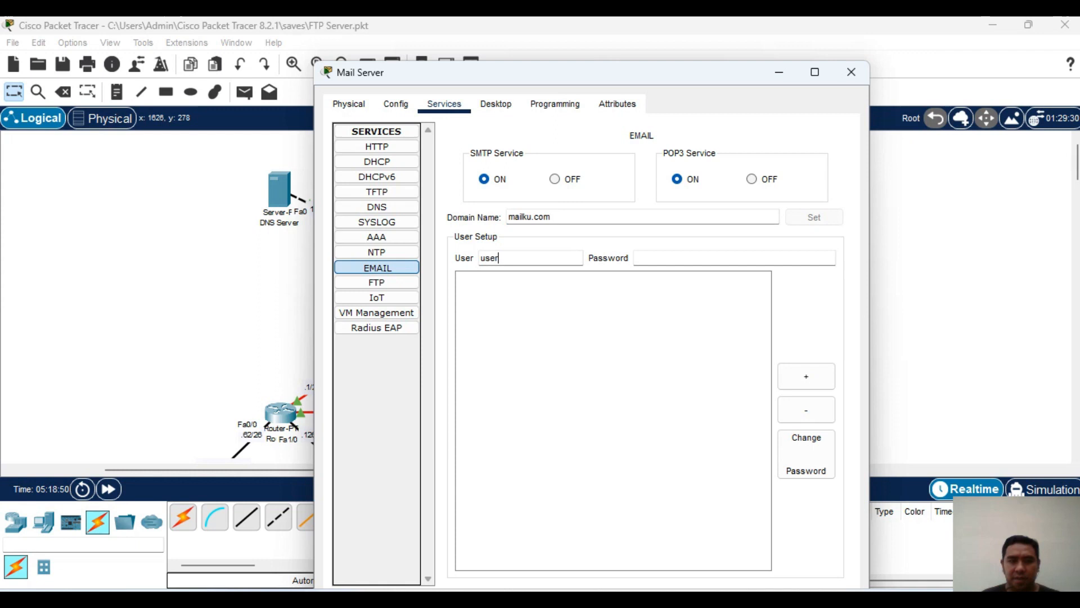
pyautogui.write('1')
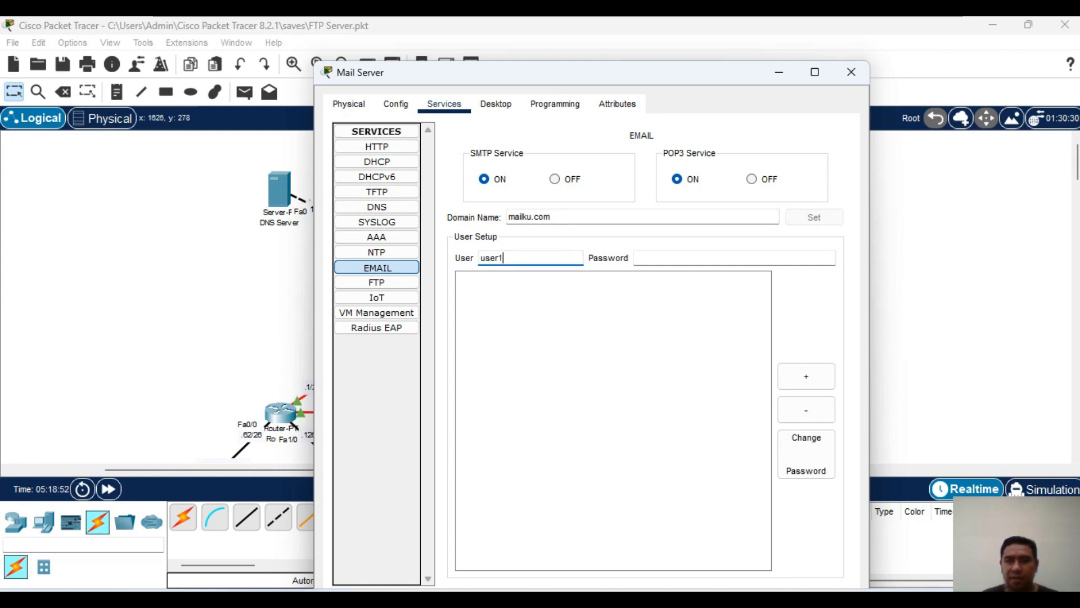
pyautogui.click(663, 258)
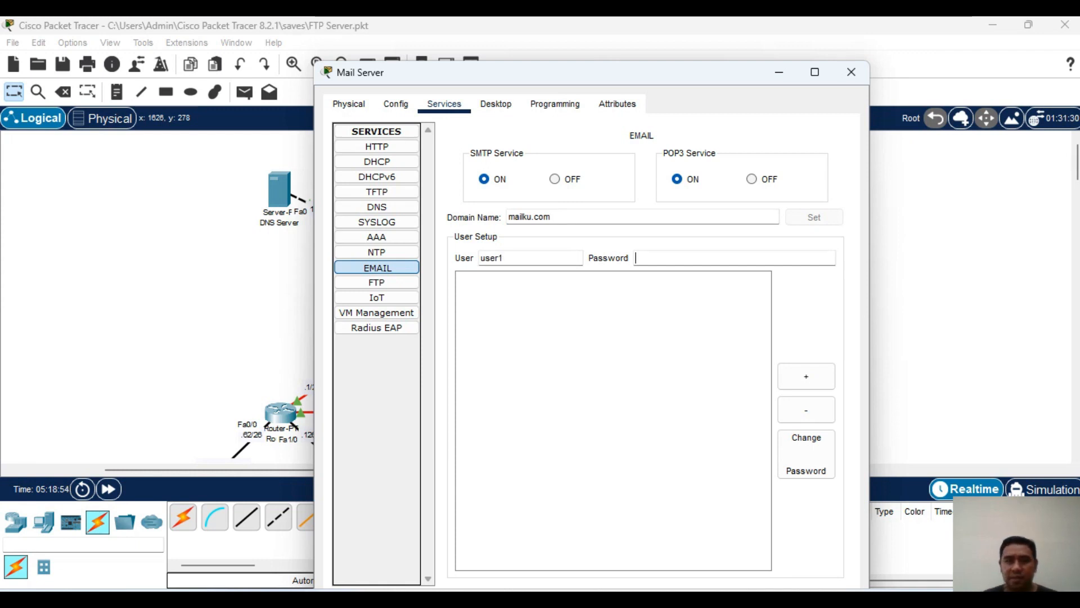
pyautogui.write('user1')
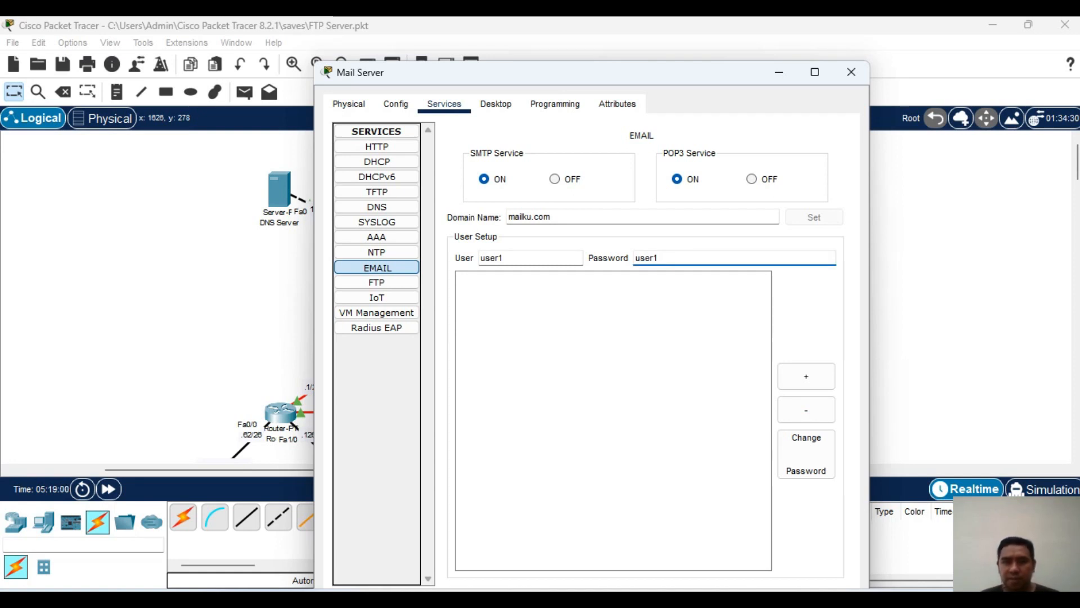
pyautogui.click(806, 375)
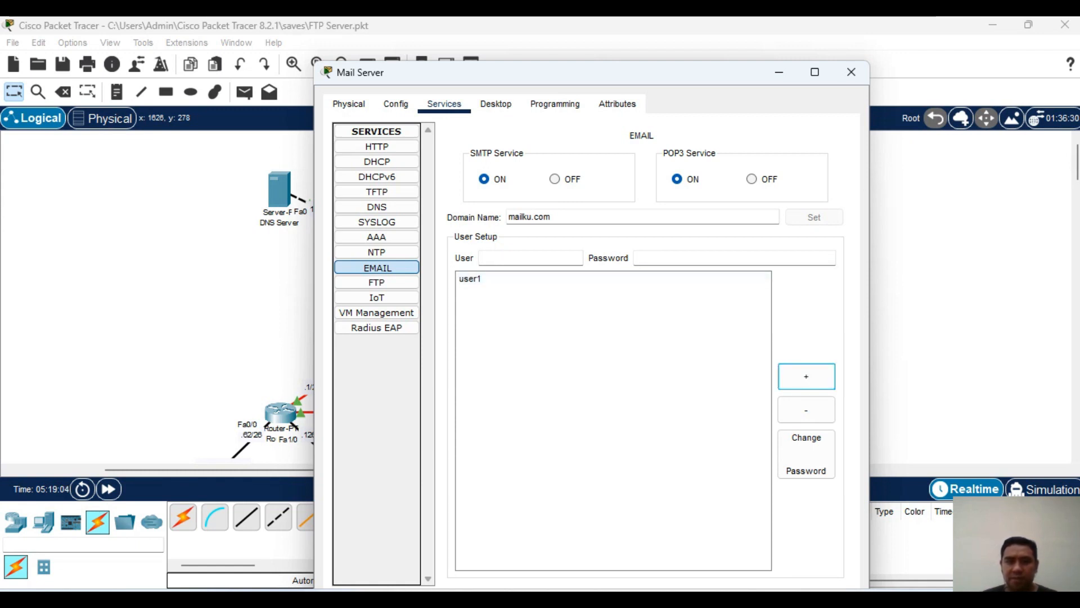
# - Add a second mail account, user2, with its account password and close the Mail Server's settings
pyautogui.click(495, 257)
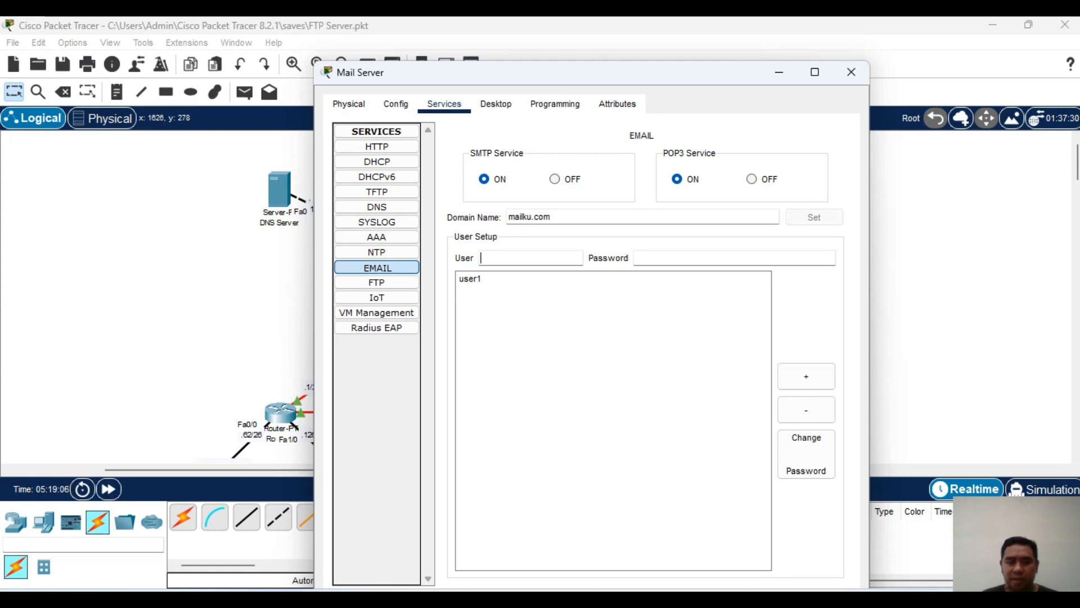
pyautogui.write('user2')
pyautogui.press('Tab')
pyautogui.write('user')
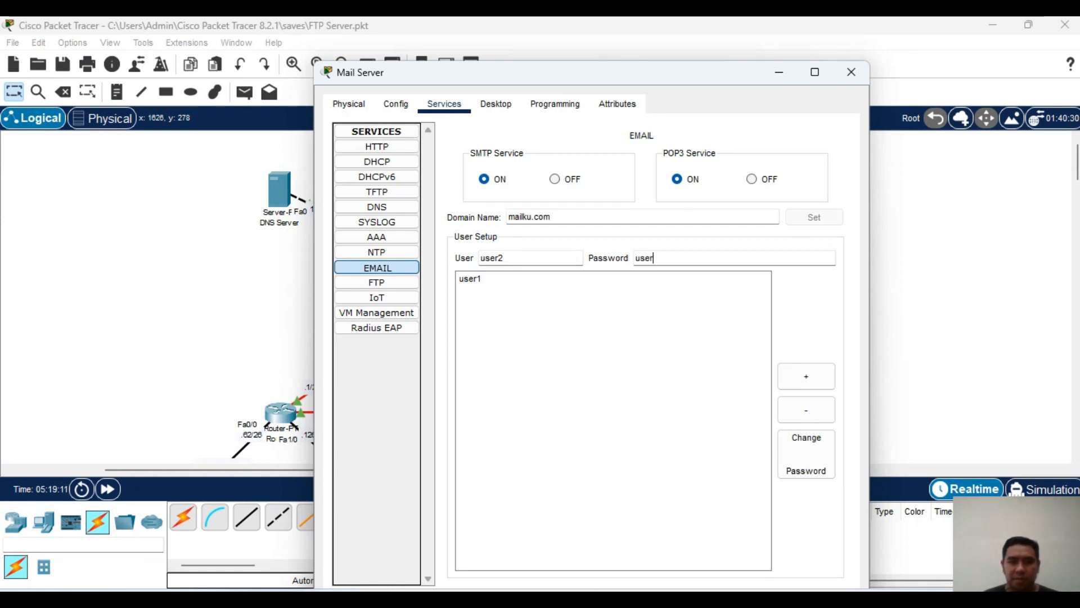
pyautogui.write('2')
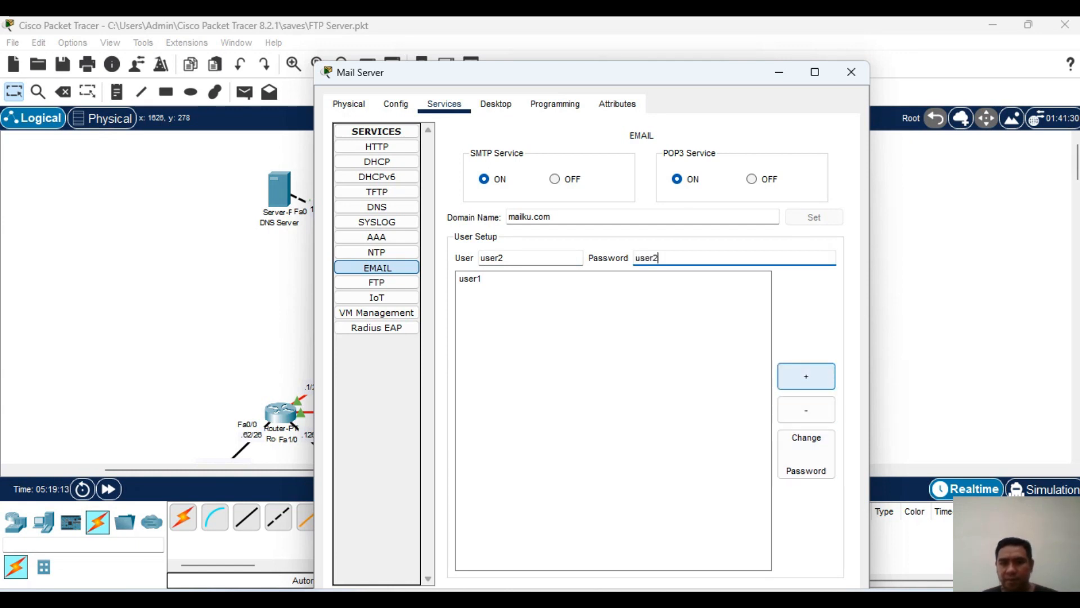
pyautogui.click(806, 376)
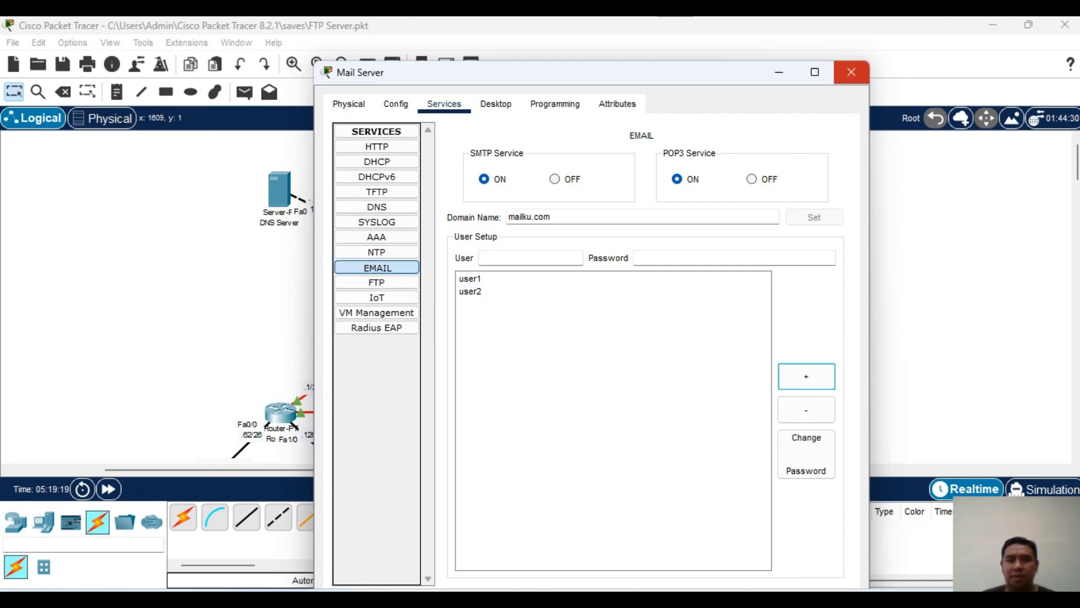
pyautogui.click(851, 72)
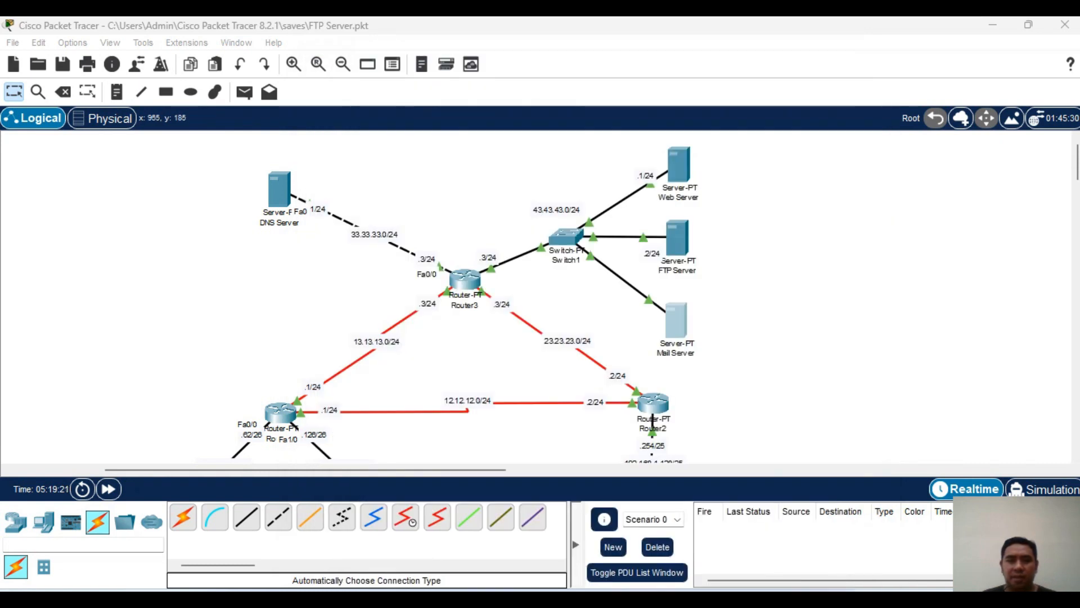
# - Add an A record on the DNS Server that maps mailku.com to 43.43.43.4, and close its settings
pyautogui.click(279, 189)
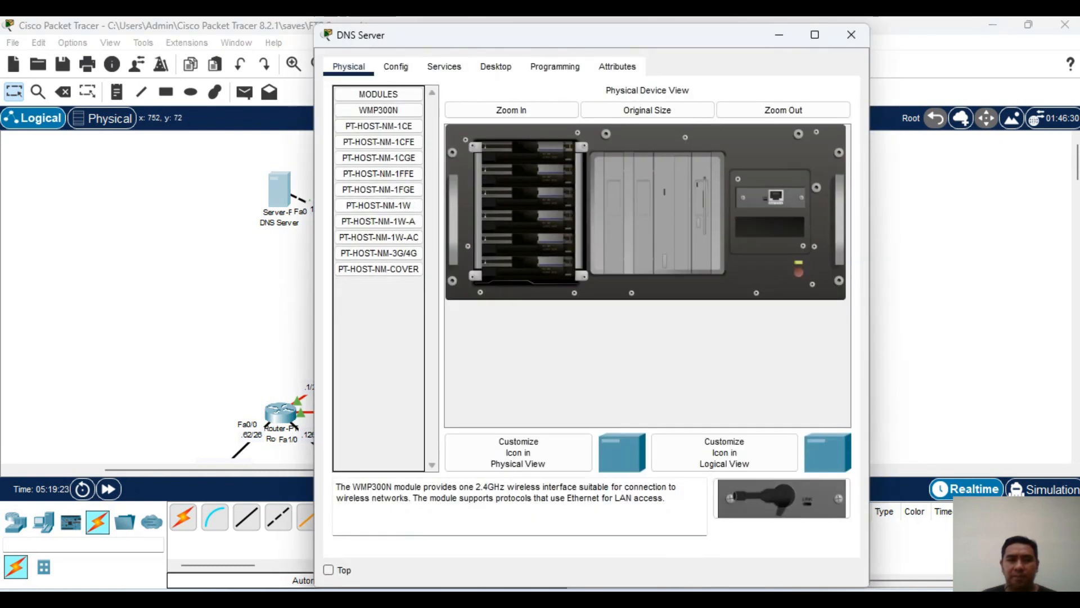
pyautogui.click(395, 67)
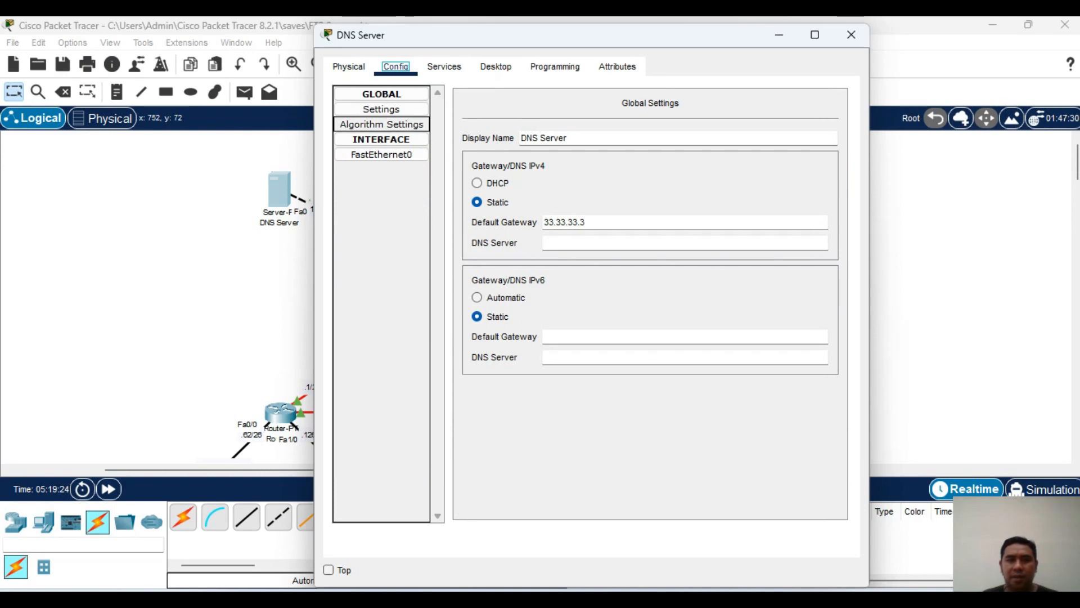
pyautogui.click(444, 66)
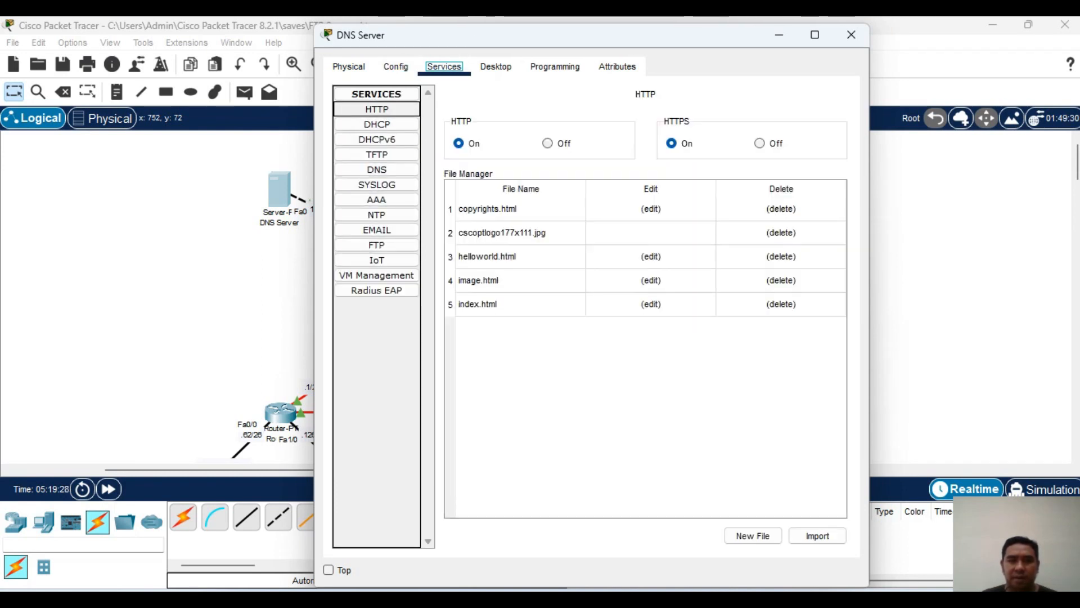
pyautogui.click(377, 170)
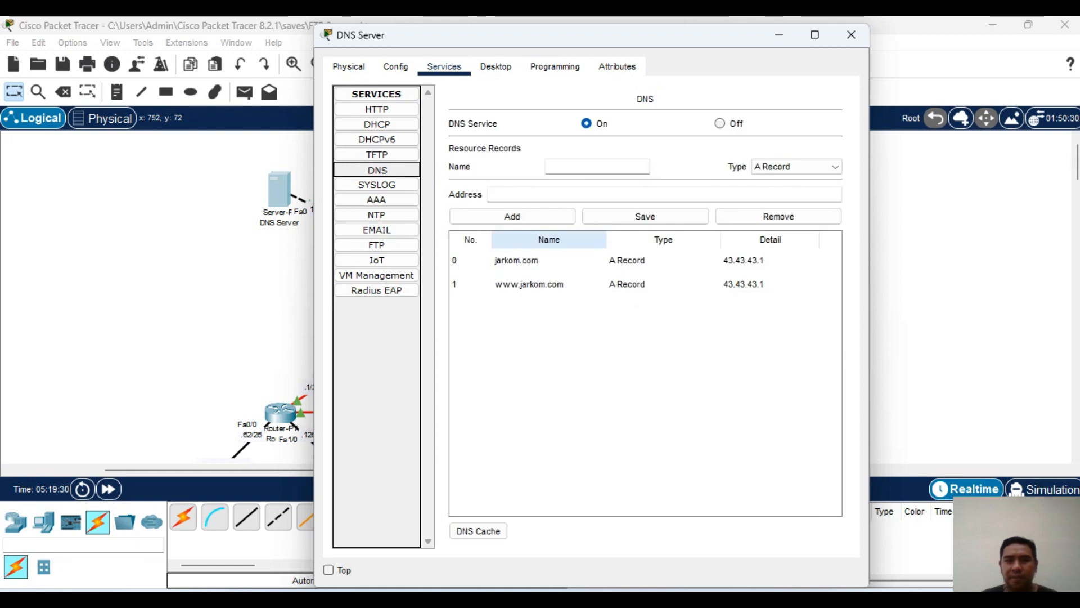
pyautogui.click(591, 166)
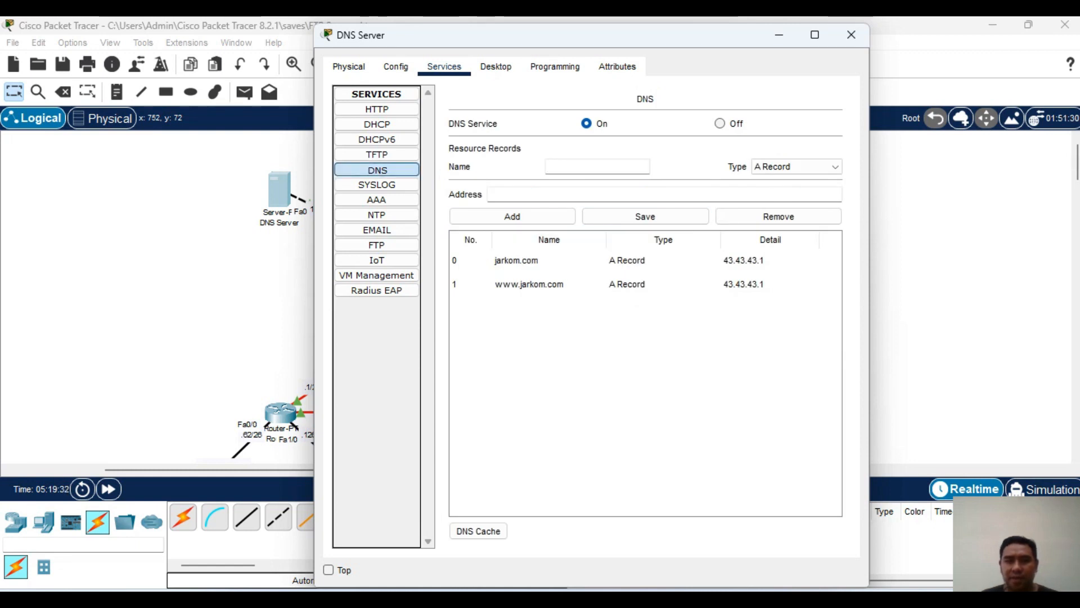
pyautogui.write('mailku.com')
pyautogui.press('Tab')
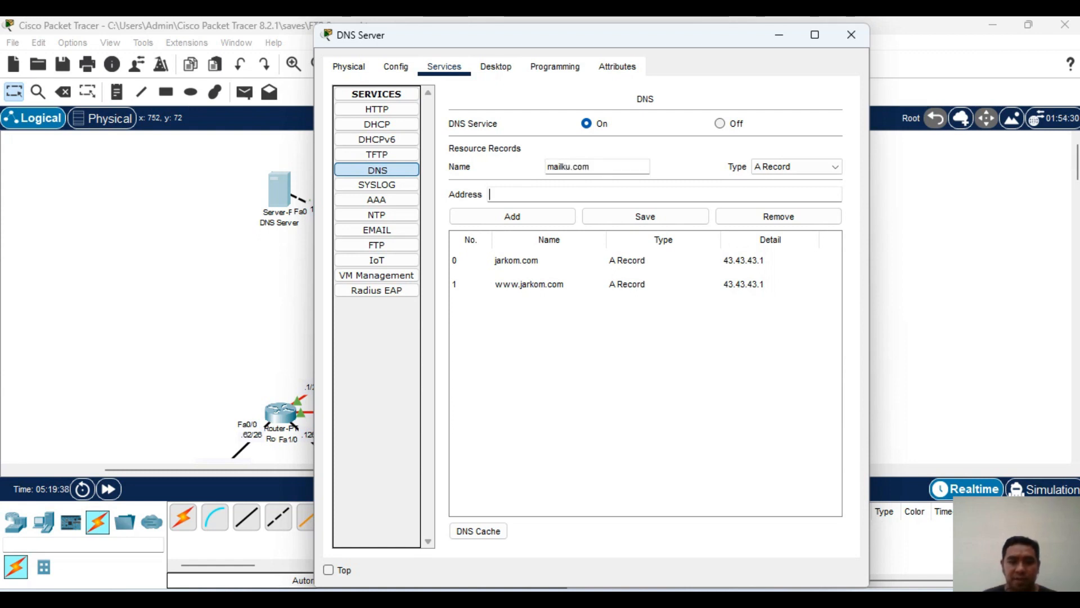
pyautogui.write('43.')
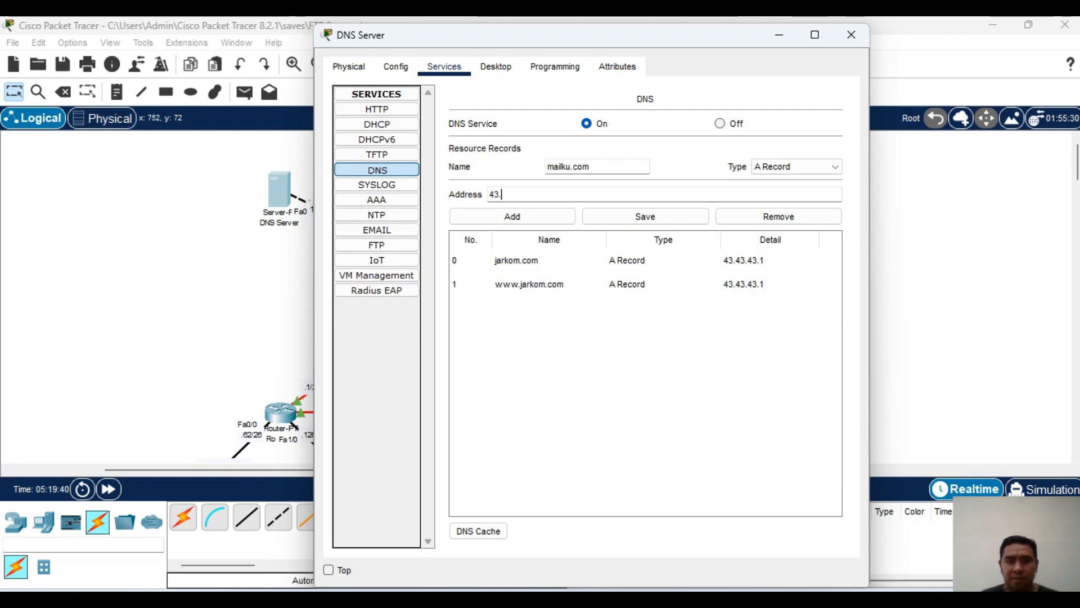
pyautogui.write('43.43.4')
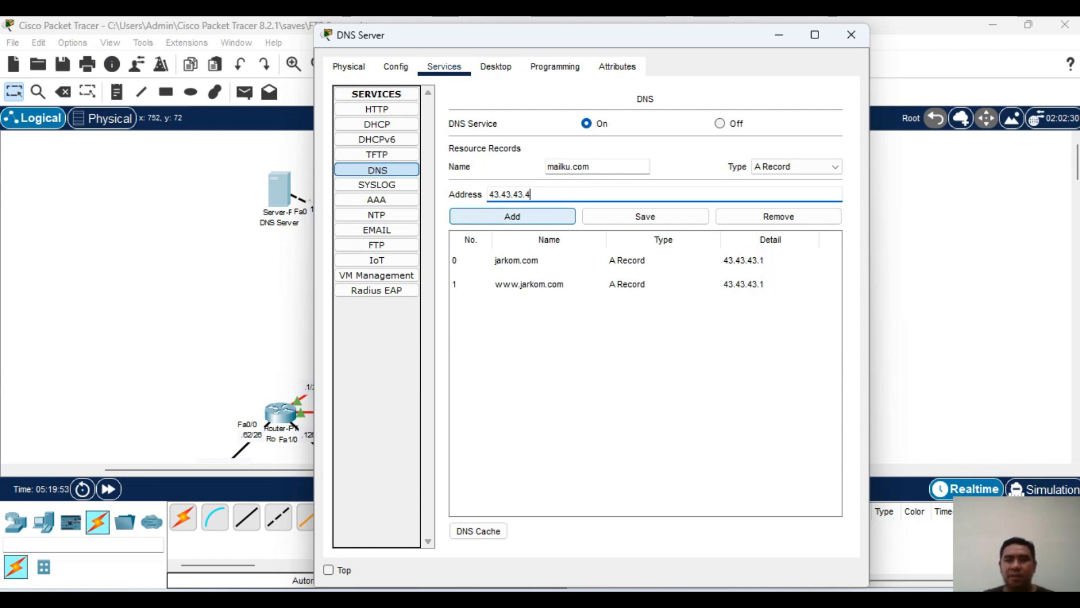
pyautogui.click(512, 216)
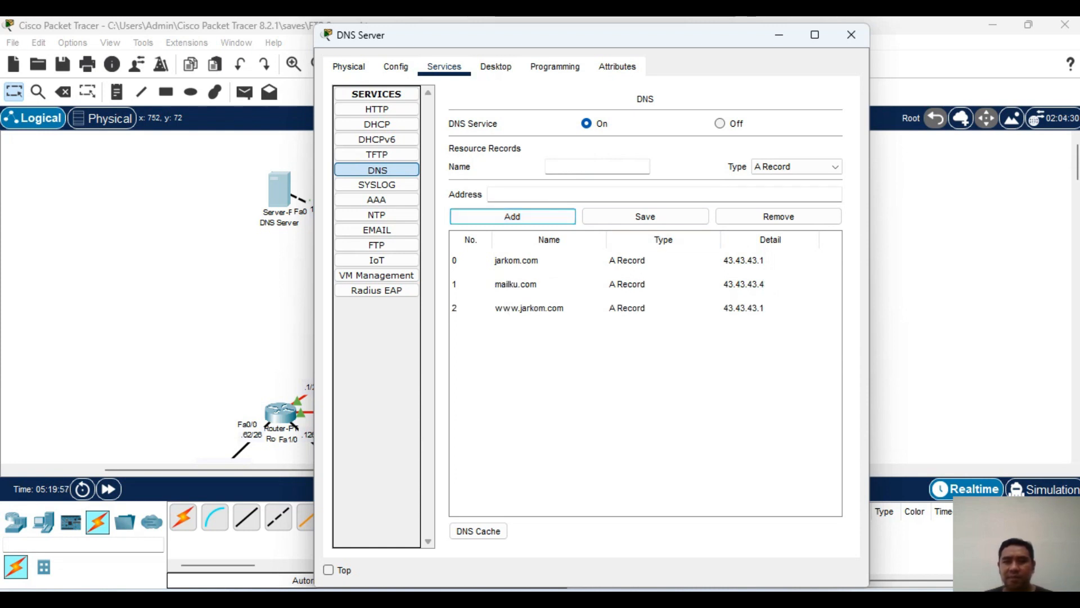
pyautogui.click(645, 216)
pyautogui.click(583, 321)
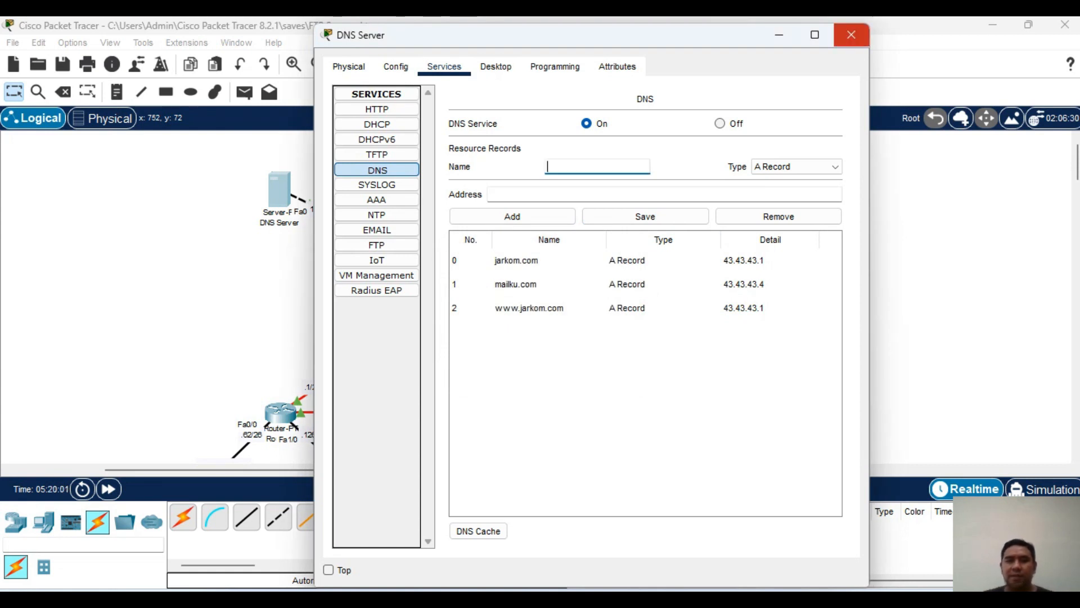
pyautogui.click(851, 34)
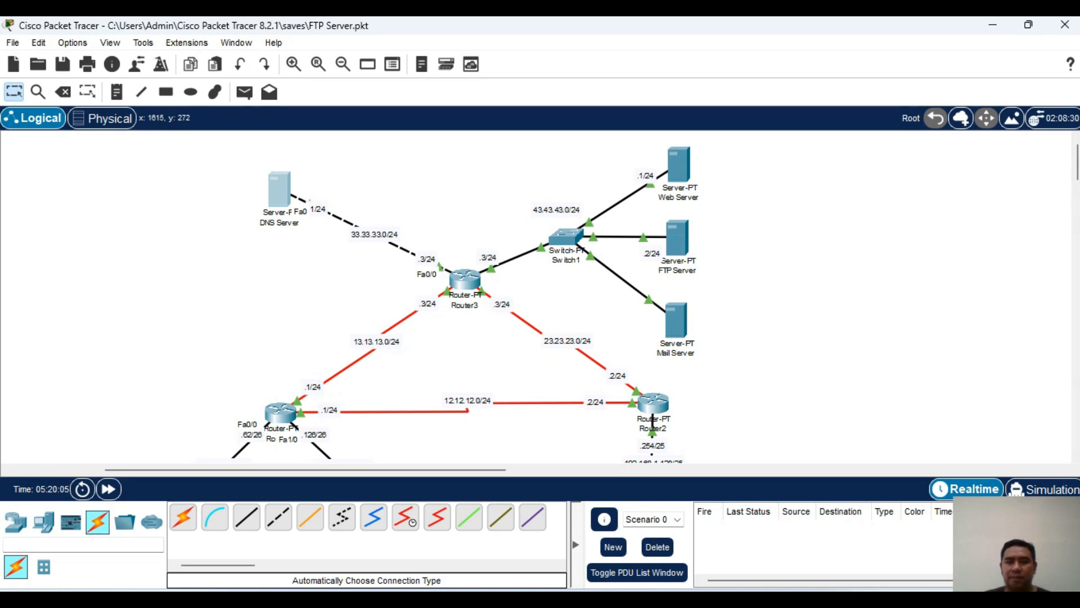
# - Test connectivity by sending a simple PDU from Laptop1 to the Mail Server
pyautogui.scroll(-2, 534, 298)
pyautogui.scroll(-4, 535, 298)
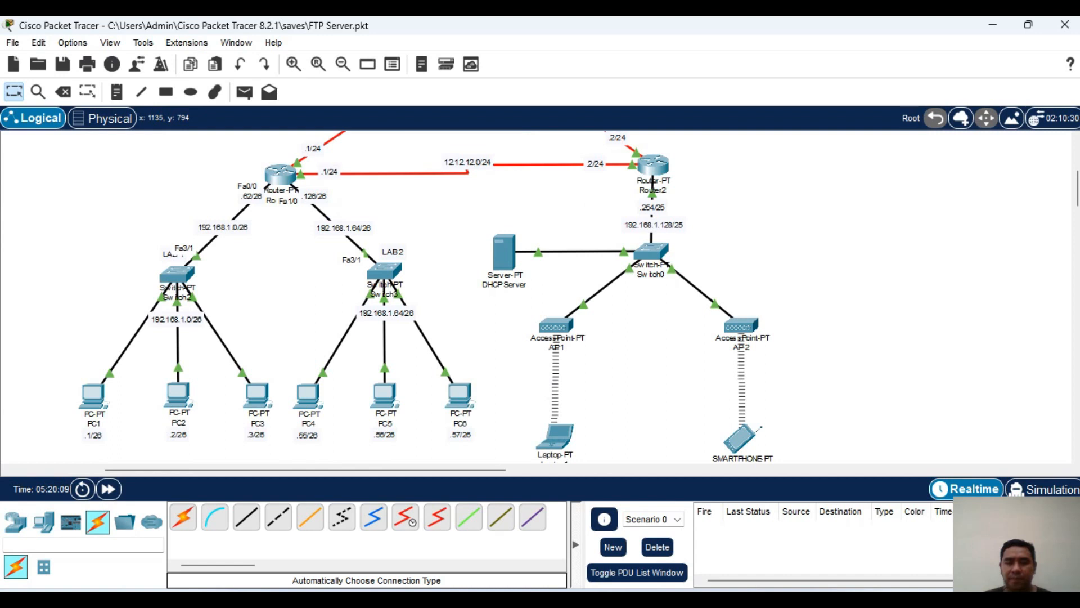
pyautogui.moveTo(555, 437)
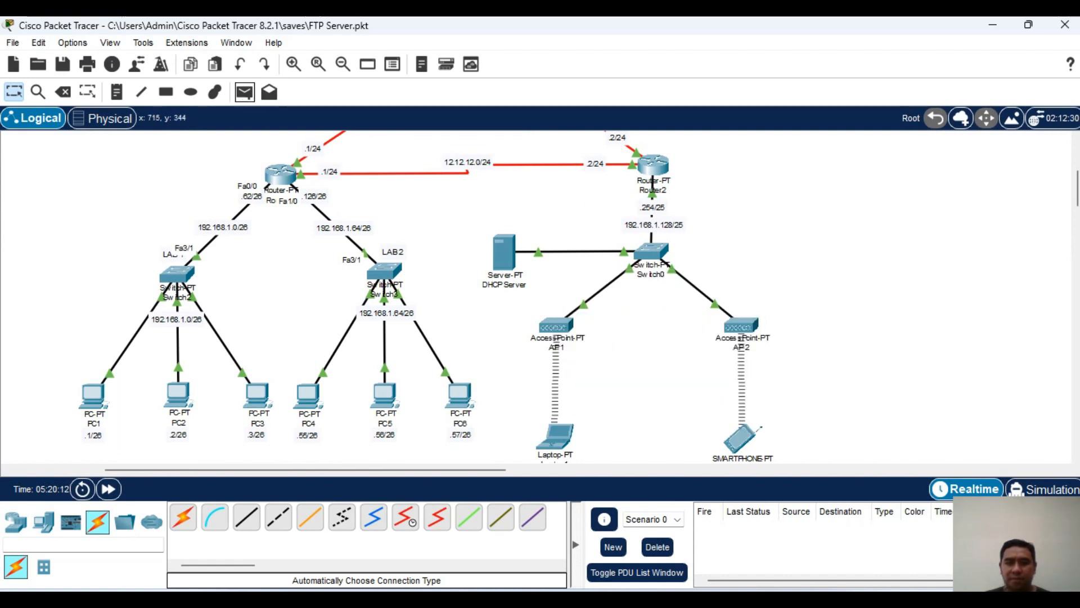
pyautogui.click(562, 441)
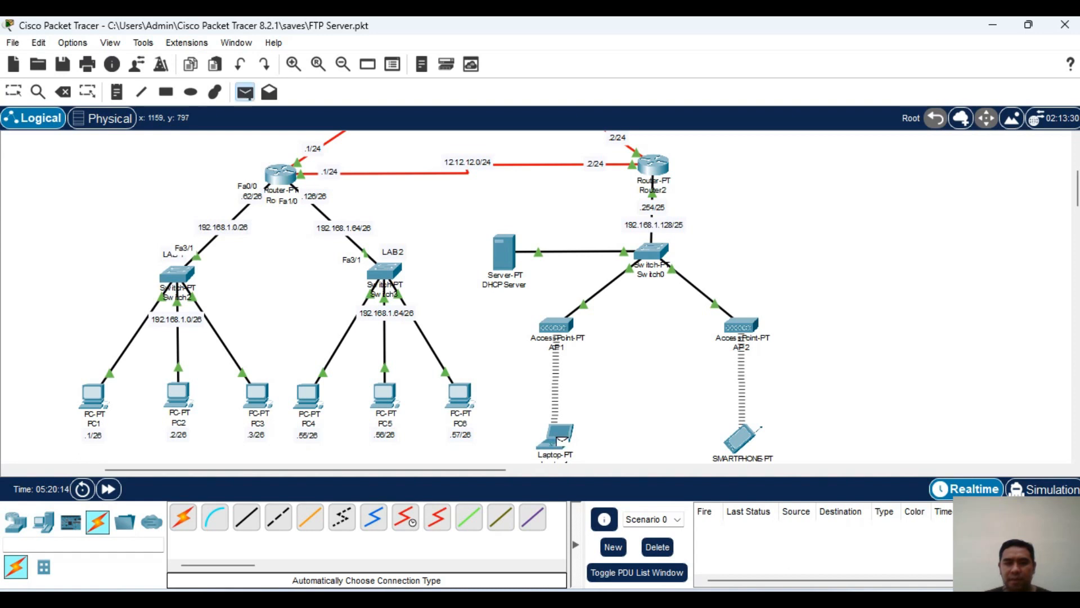
pyautogui.scroll(5, 562, 338)
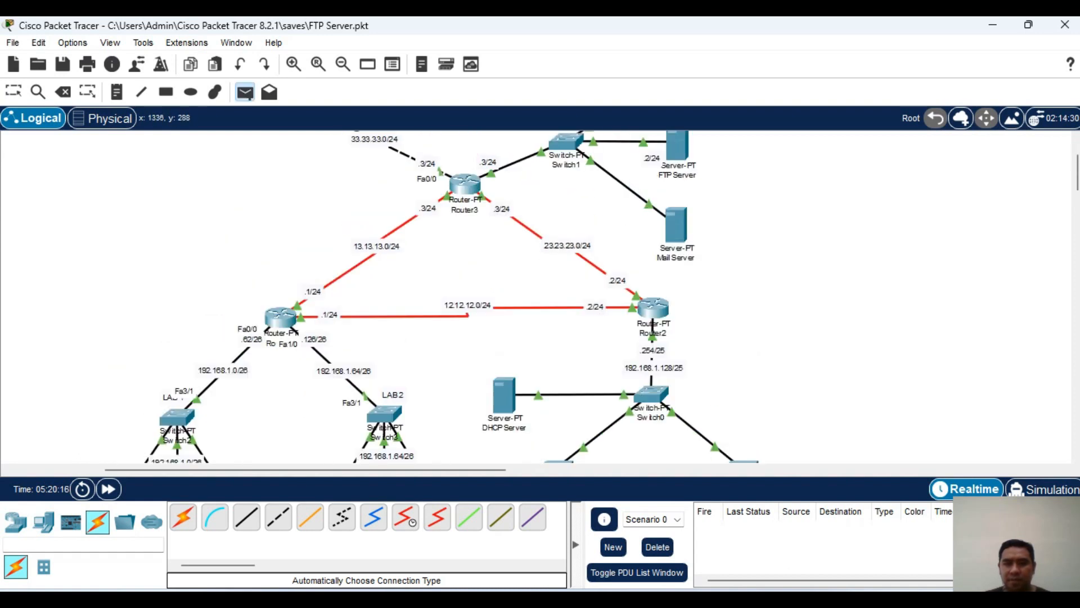
pyautogui.click(676, 225)
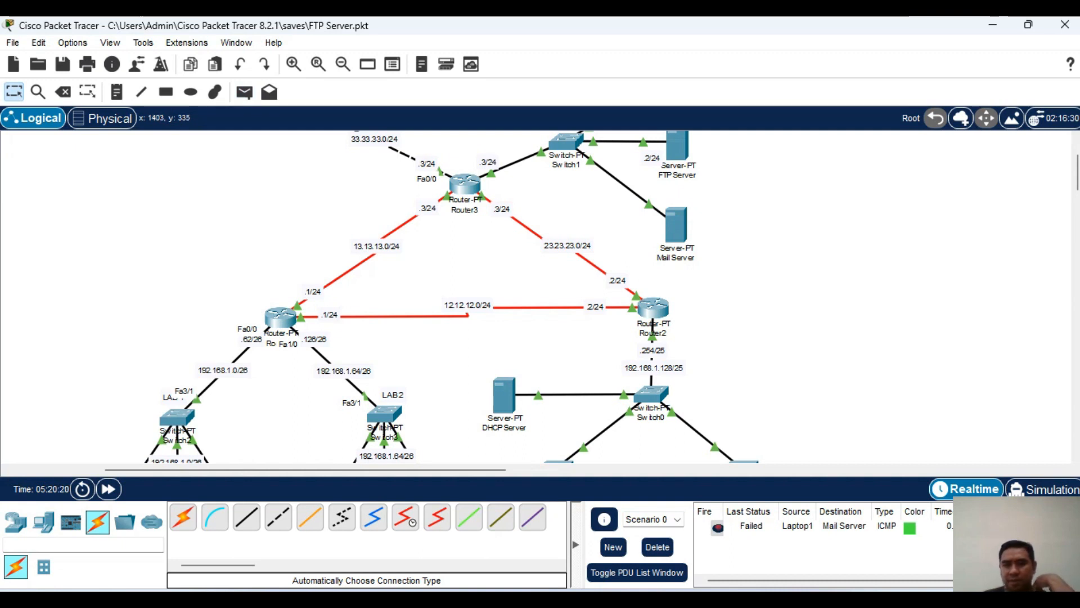
# - Delete Scenario 0 to clear the PDU test from Laptop1 to the Mail Server
pyautogui.scroll(-4, 540, 298)
pyautogui.scroll(2, 540, 298)
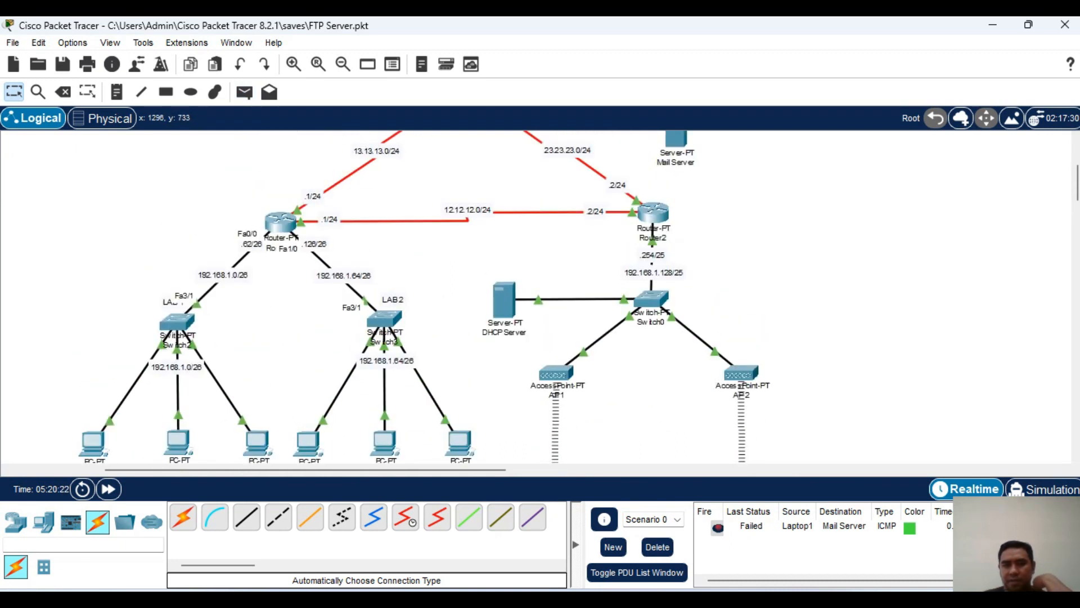
pyautogui.click(657, 546)
pyautogui.scroll(-2, 540, 298)
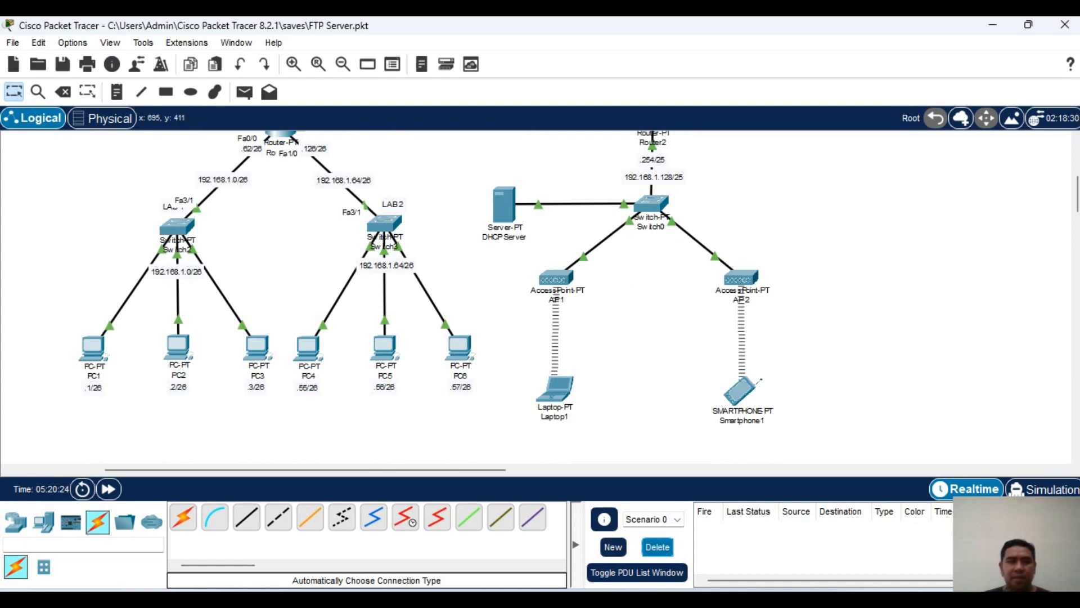
# - Test connectivity by sending a simple PDU from Laptop1 to the FTP Server, and delete the test scenario
pyautogui.click(244, 92)
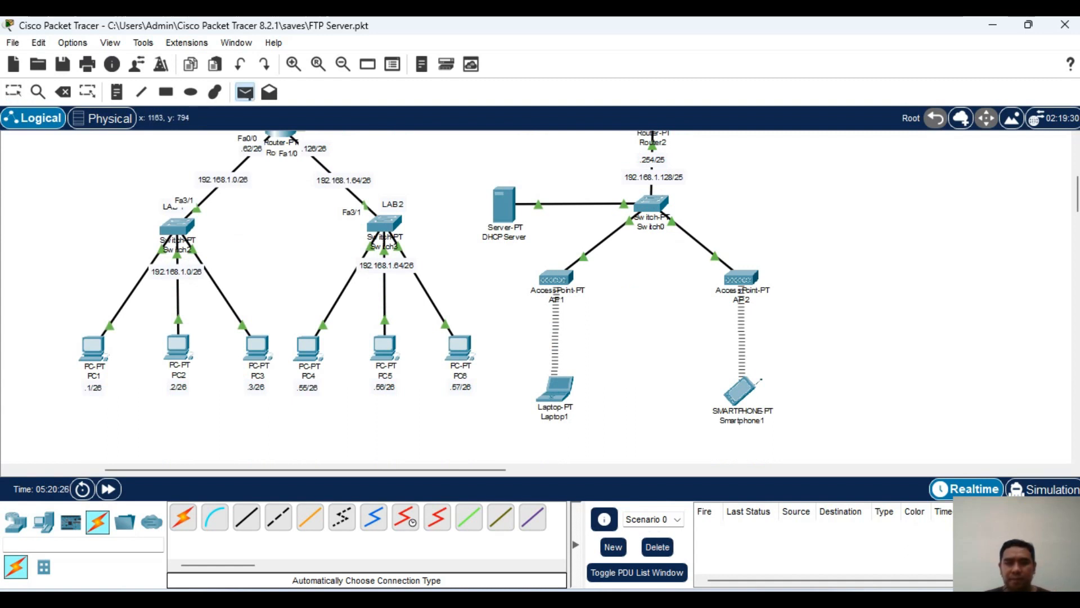
pyautogui.scroll(6, 561, 392)
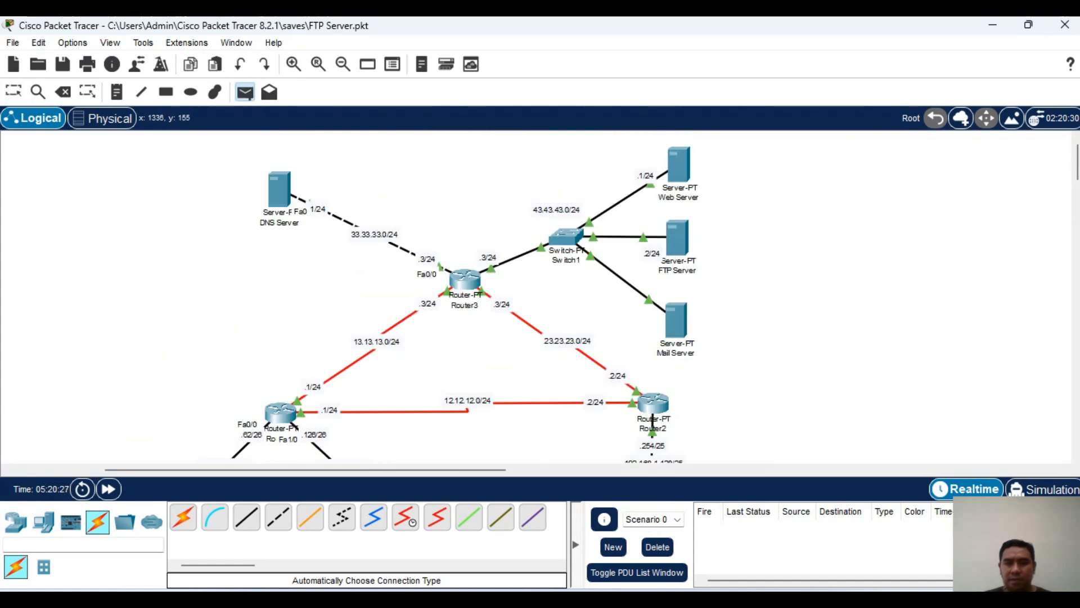
pyautogui.click(677, 239)
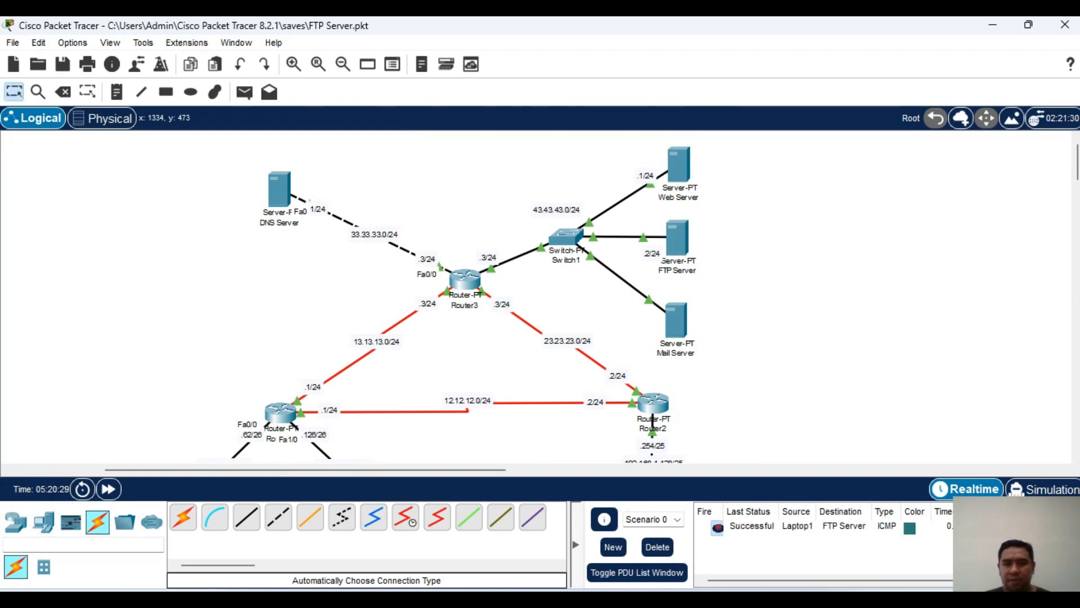
pyautogui.click(657, 547)
# - Send a simple PDU from Laptop1 to the Mail Server to retest connectivity, and clear the test by deleting its scenario
pyautogui.scroll(-5, 618, 365)
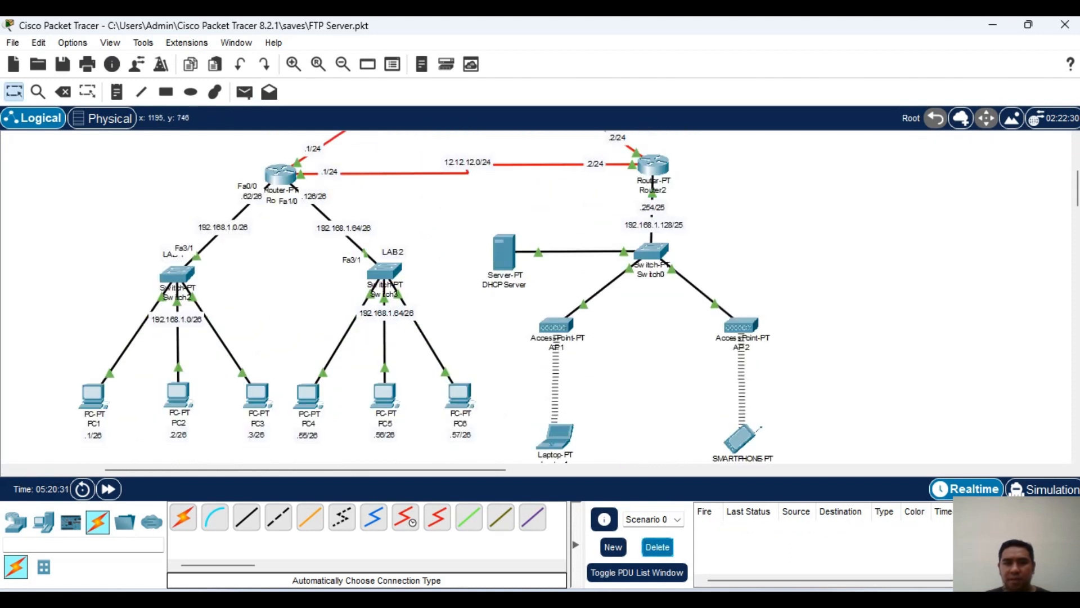
pyautogui.click(245, 92)
pyautogui.scroll(2, 554, 437)
pyautogui.click(676, 177)
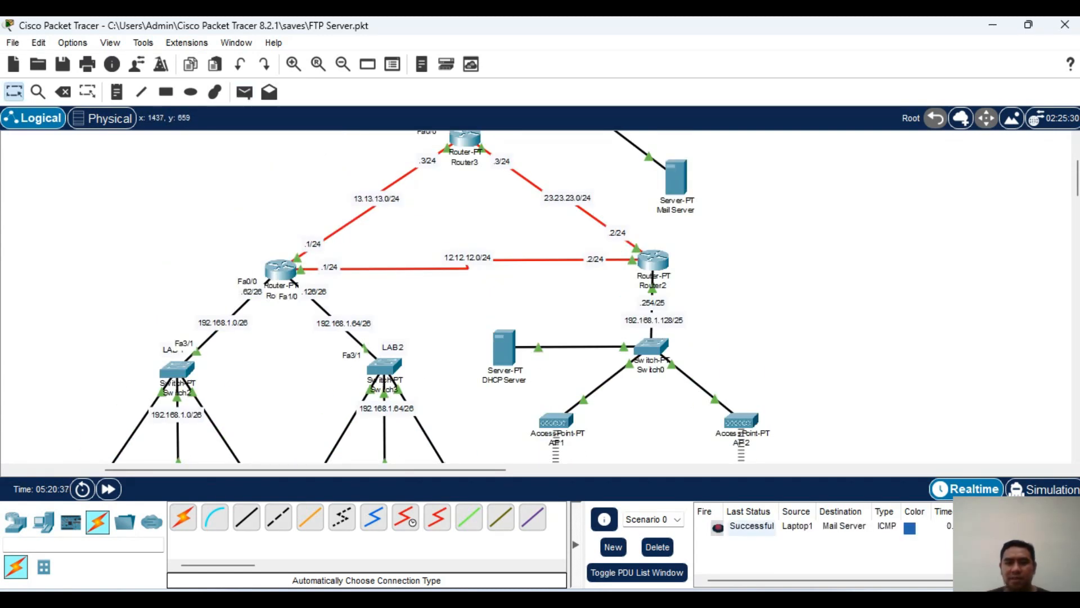
pyautogui.click(751, 527)
pyautogui.click(657, 546)
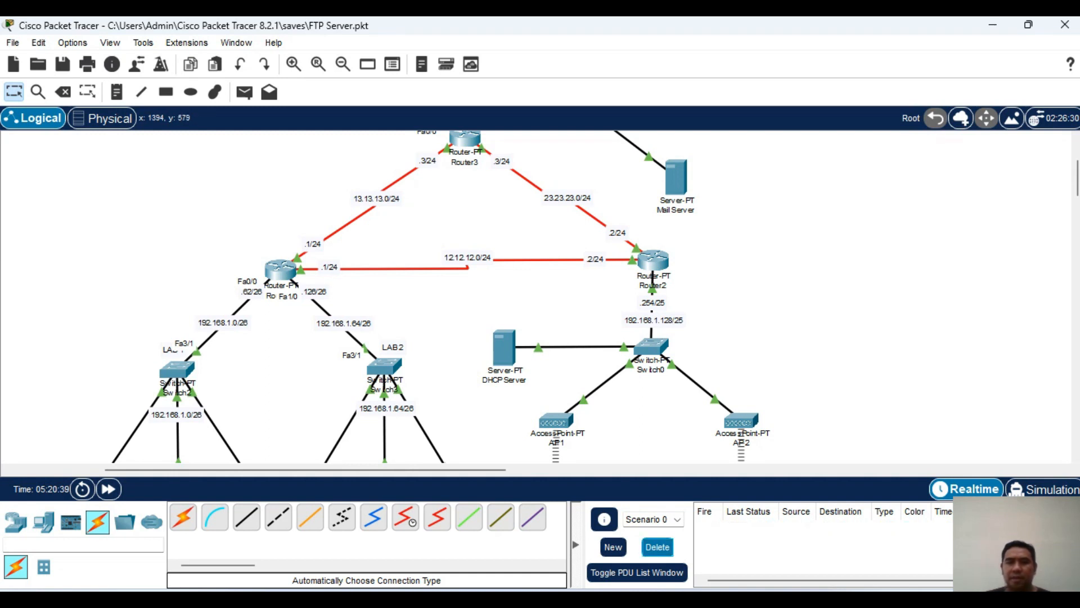
# - Ping mailku.com from Laptop1's Command Prompt to test name resolution of the mail domain
pyautogui.scroll(-1, 562, 298)
pyautogui.click(553, 436)
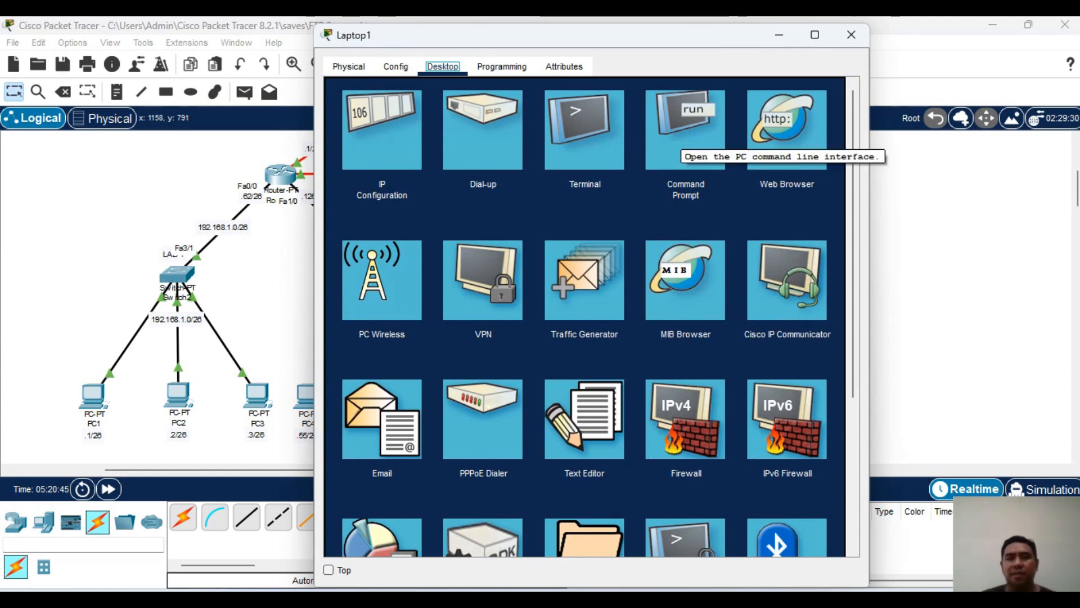
pyautogui.click(686, 137)
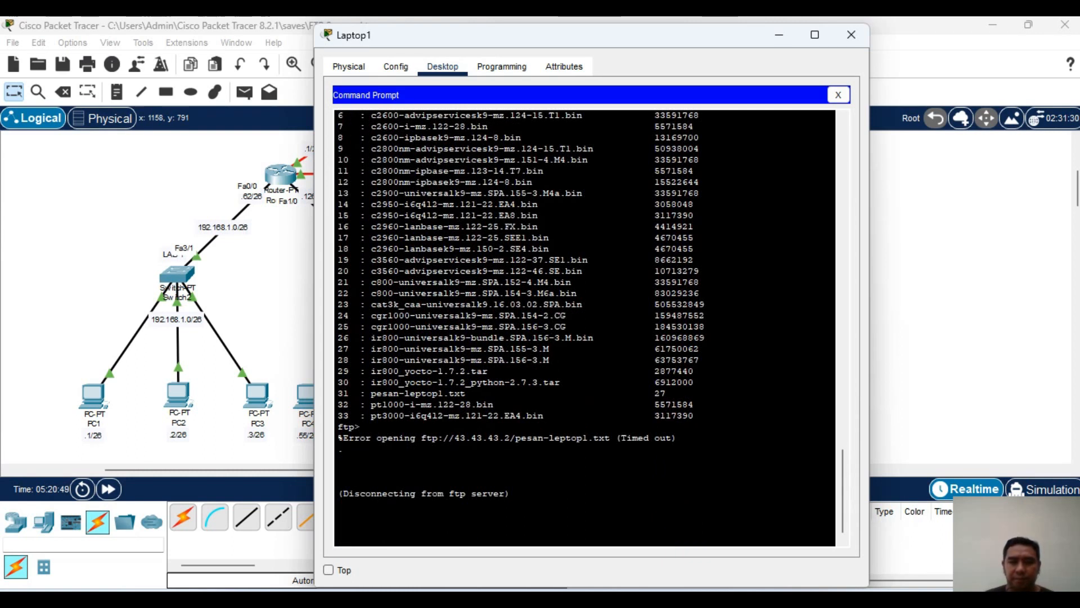
pyautogui.write('ping ')
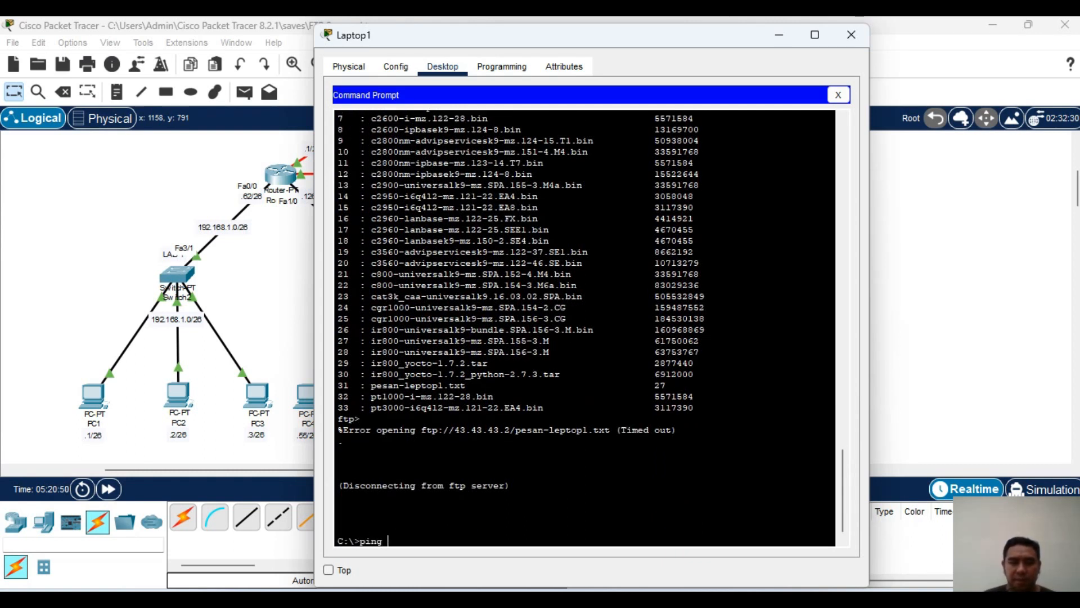
pyautogui.write('mailk')
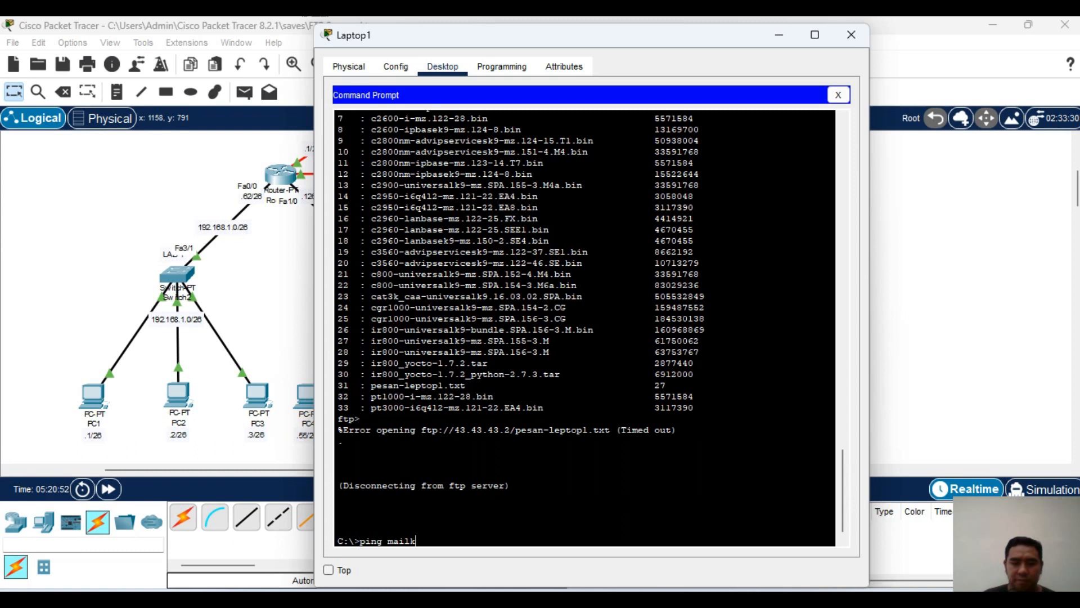
pyautogui.write('u.com')
pyautogui.press('Return')
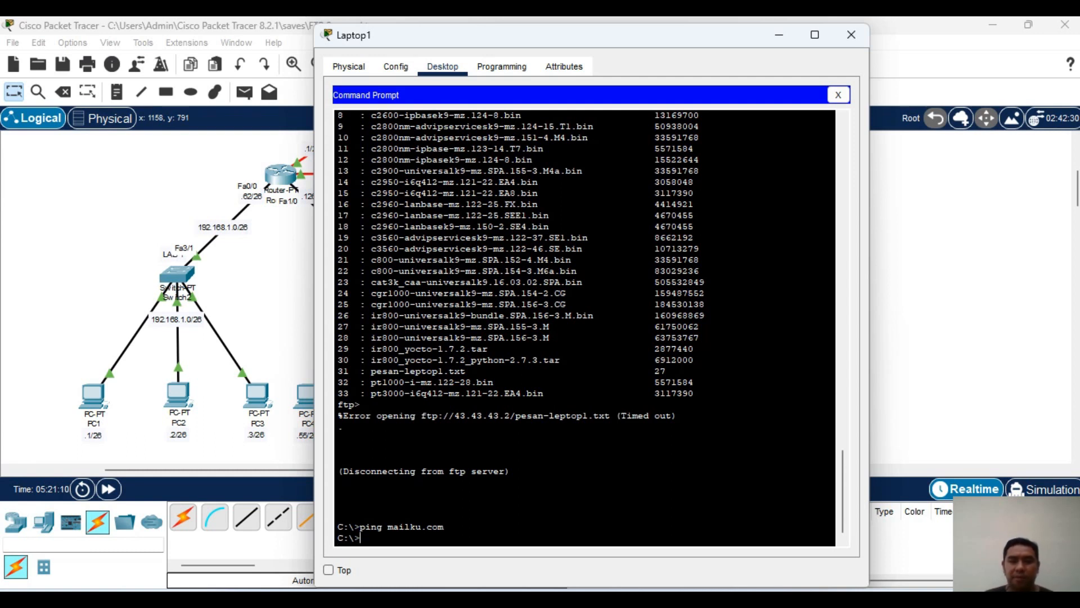
# - Ping the Mail Server at 43.43.43.4 from Laptop1's Command Prompt, and close the laptop's window
pyautogui.write('ping')
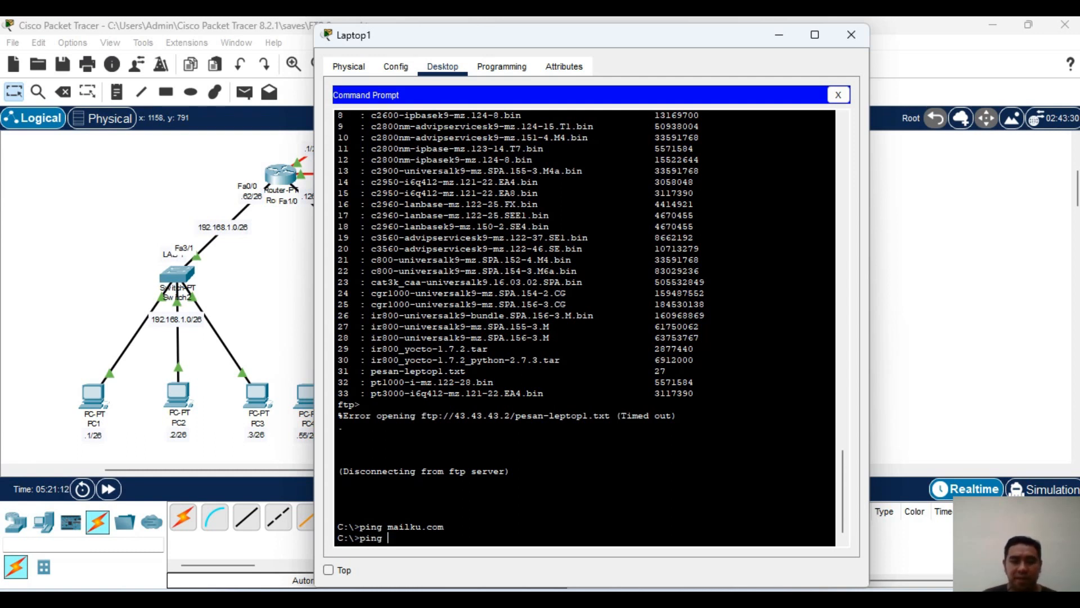
pyautogui.write(' 43.43')
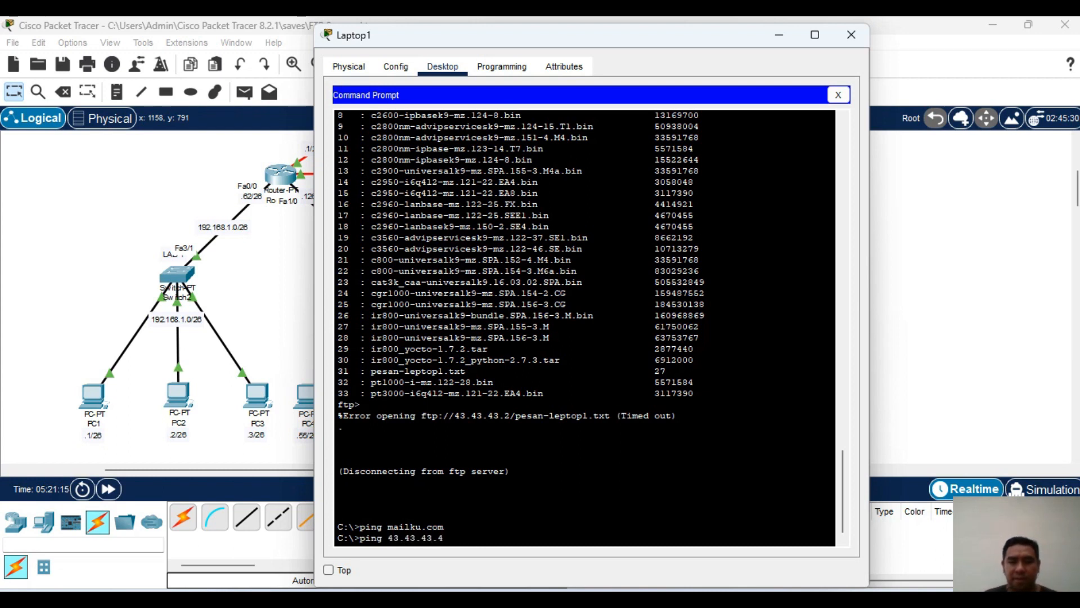
pyautogui.write('.43.4')
pyautogui.press('Return')
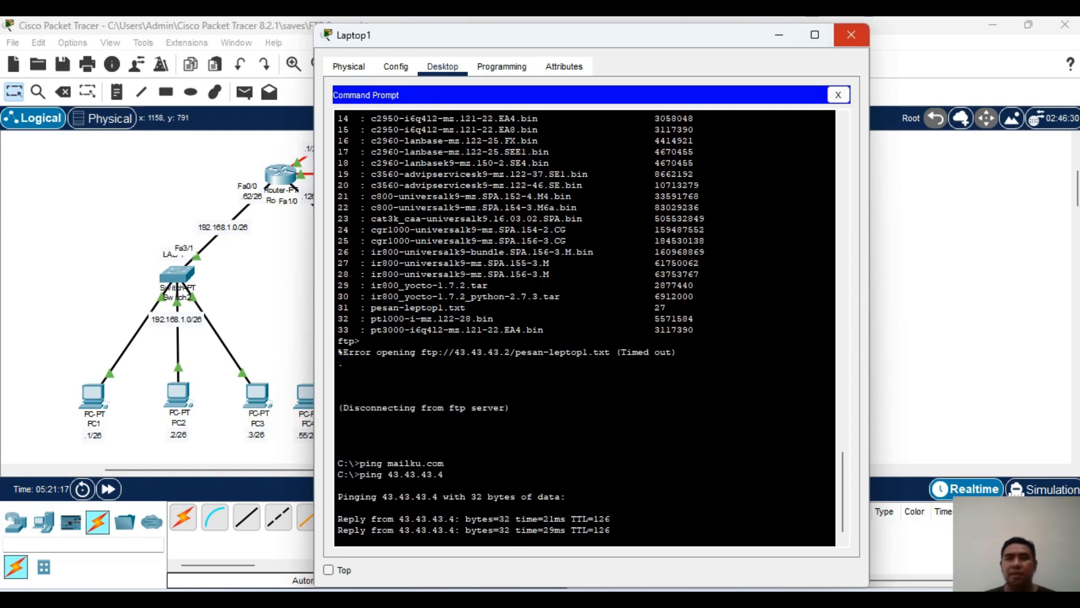
pyautogui.click(851, 35)
# - Review the mailku.com A record in the DNS Server's DNS service, and close the server's window
pyautogui.scroll(5, 281, 225)
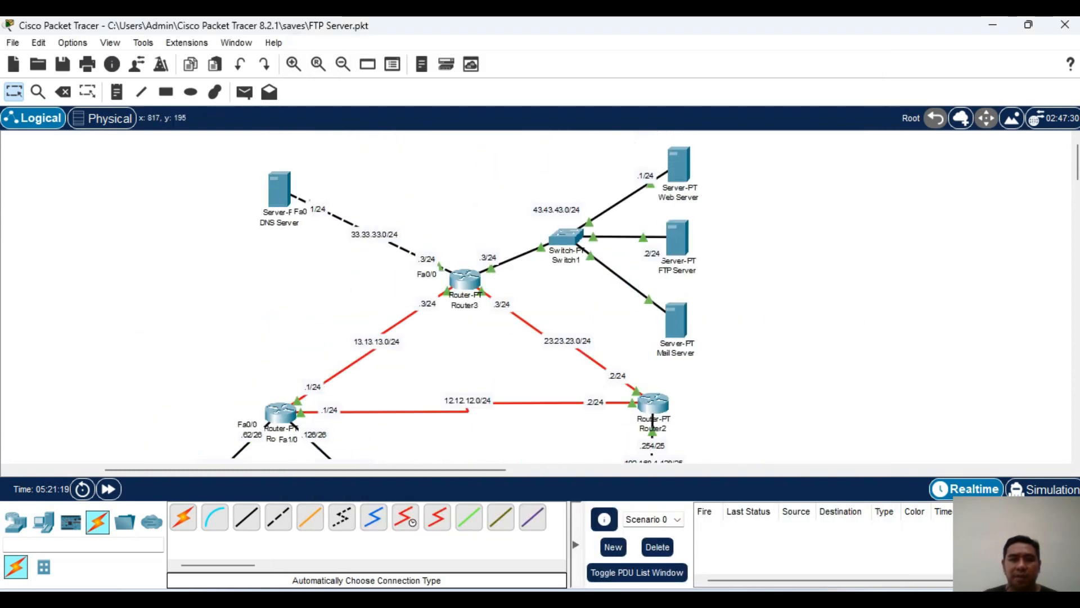
pyautogui.click(279, 191)
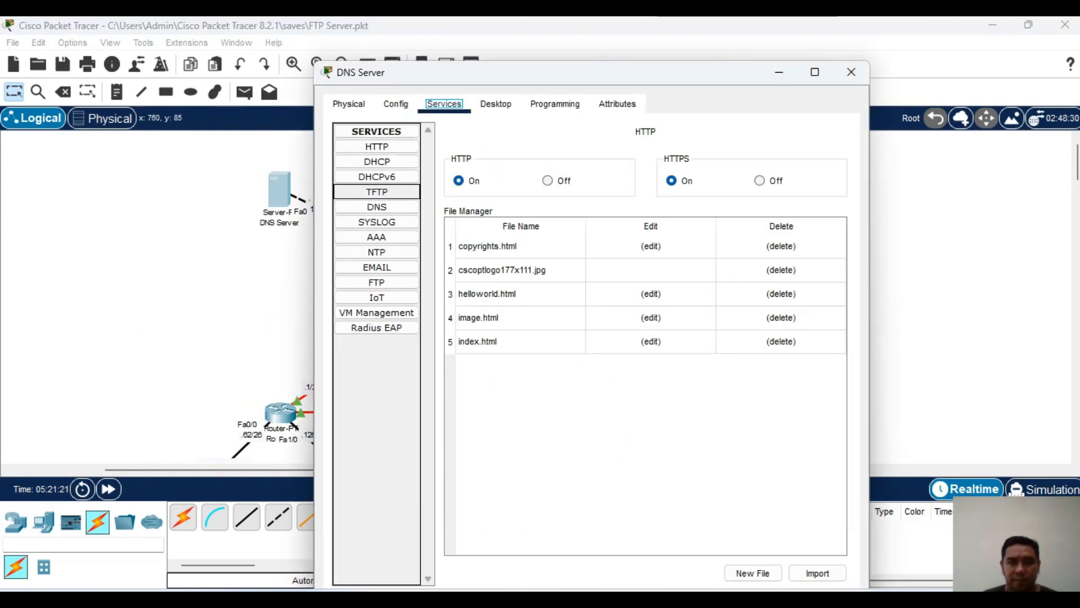
pyautogui.click(377, 207)
pyautogui.click(529, 322)
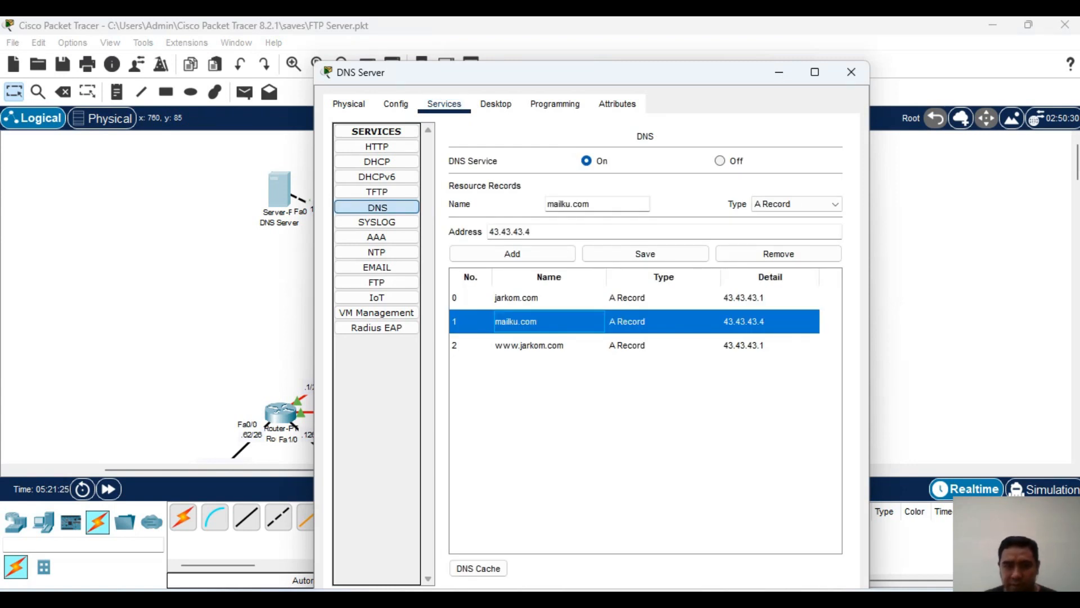
pyautogui.click(851, 72)
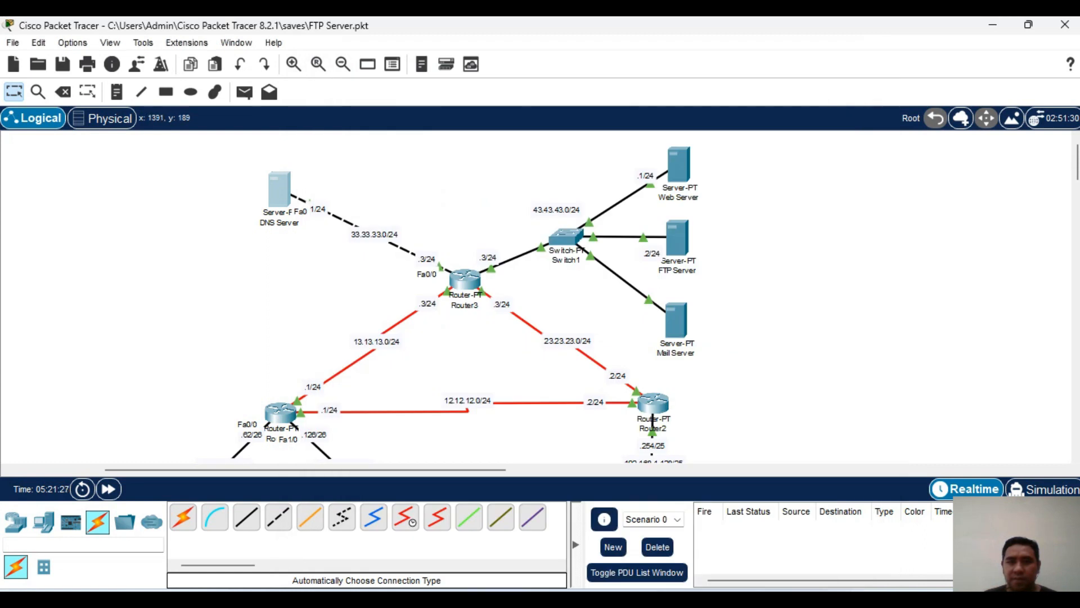
# - Check Laptop1's IP configuration, including its DNS server setting, and close the laptop's window
pyautogui.scroll(-3, 562, 298)
pyautogui.scroll(-2, 555, 337)
pyautogui.click(554, 388)
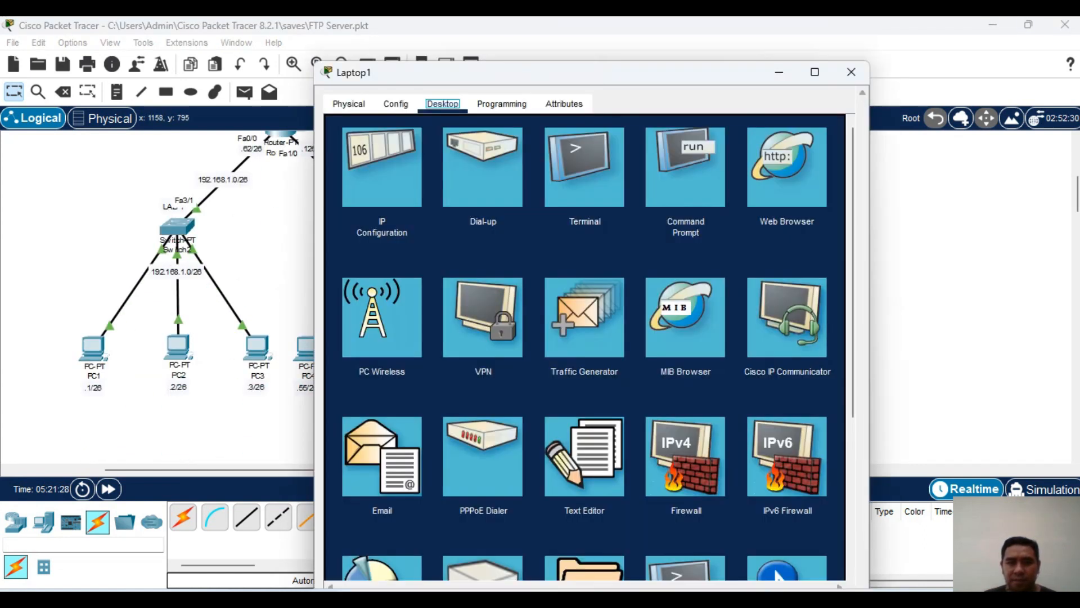
pyautogui.click(382, 167)
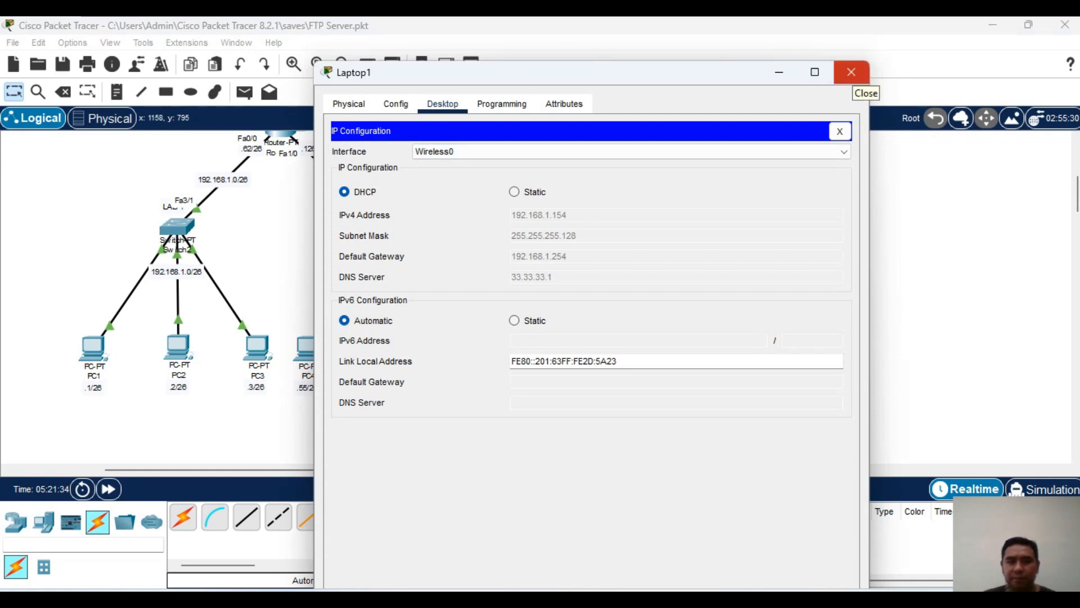
pyautogui.click(851, 72)
# - Check the Mail Server's gateway, DNS and IP configuration along with its physical view, and close its window
pyautogui.scroll(5, 534, 298)
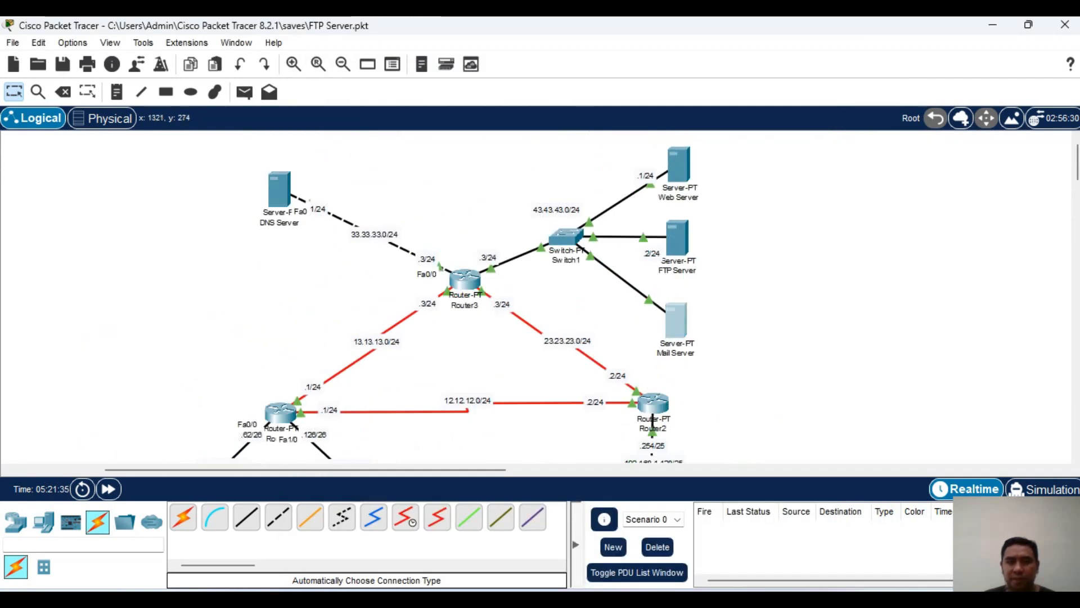
pyautogui.click(676, 321)
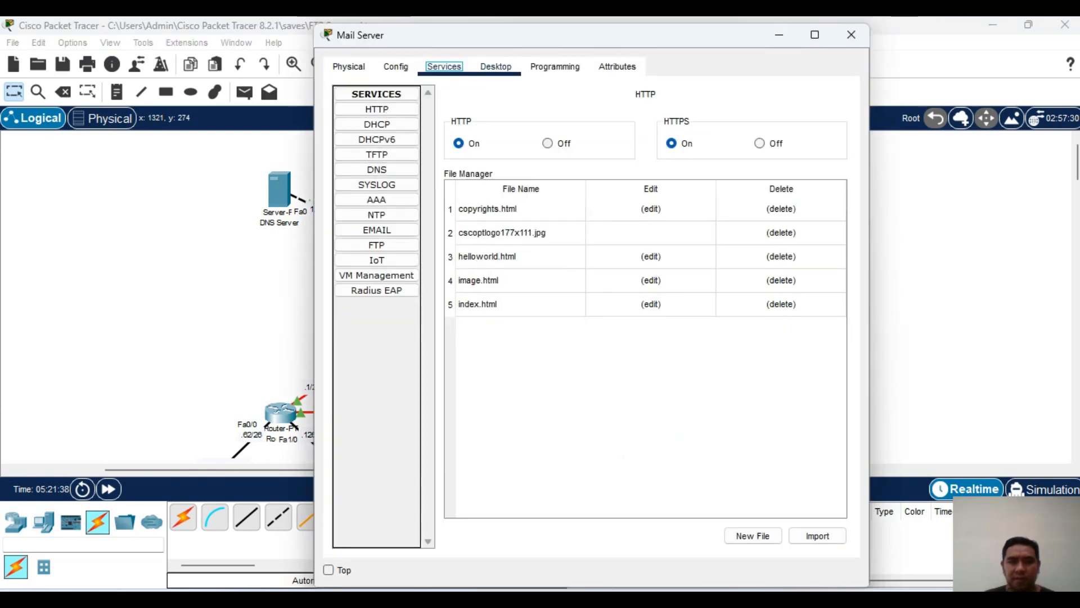
pyautogui.click(395, 66)
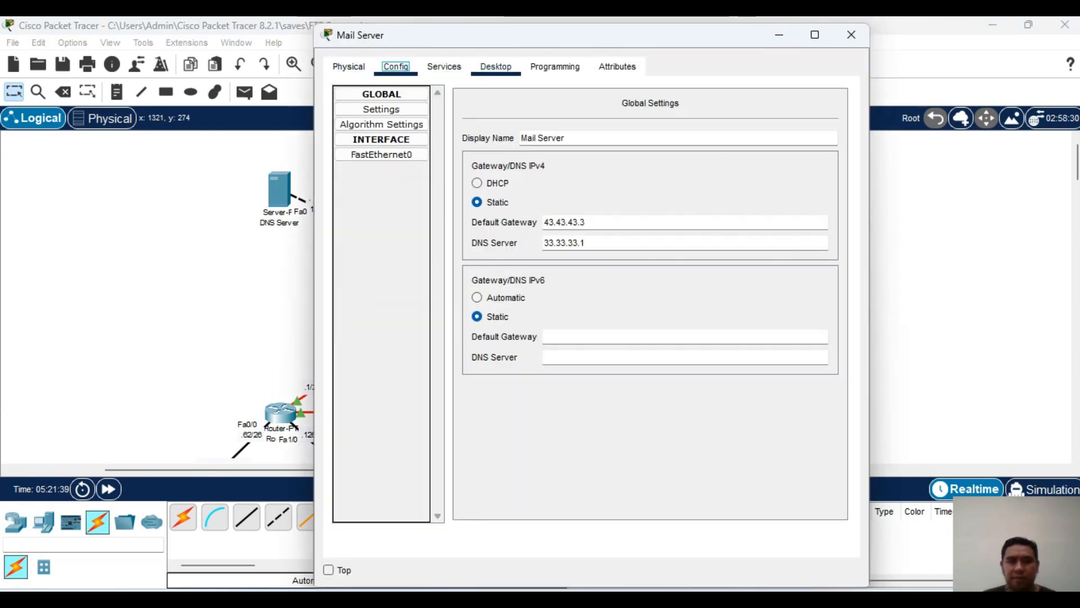
pyautogui.click(495, 66)
pyautogui.click(380, 124)
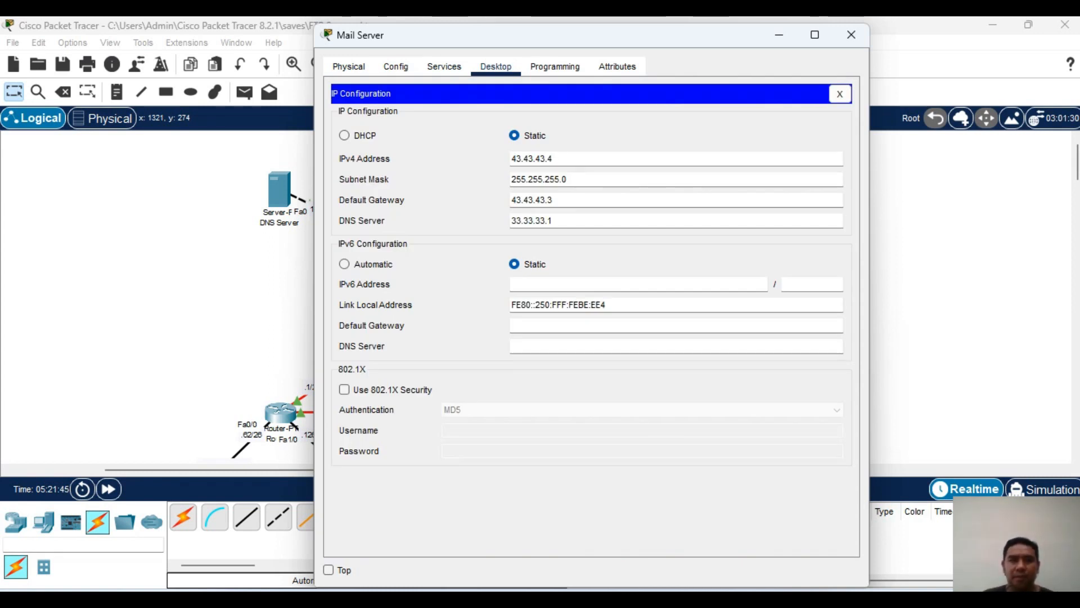
pyautogui.click(349, 66)
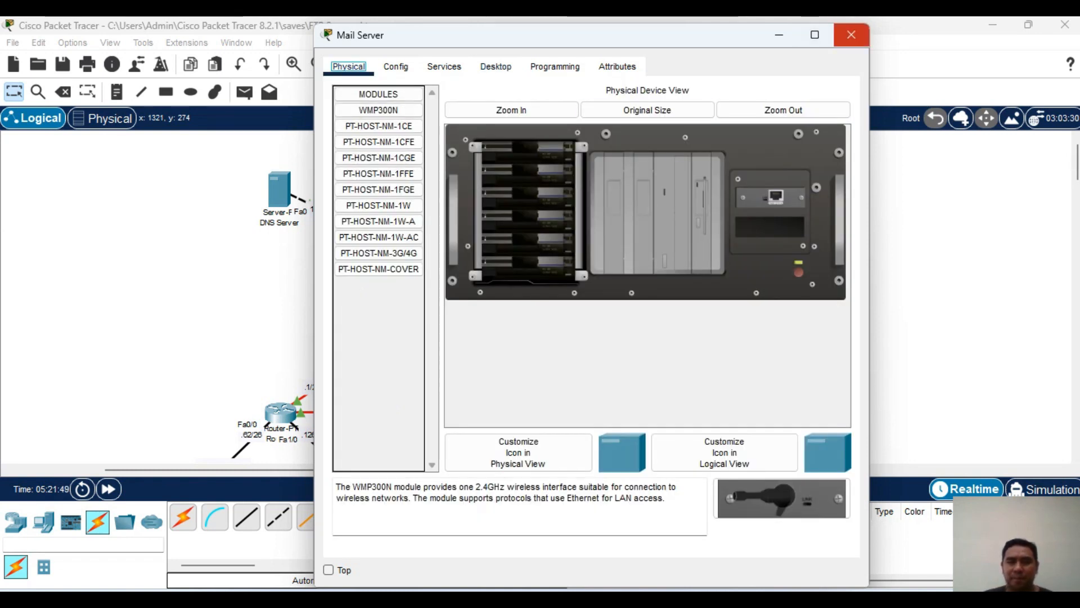
pyautogui.click(851, 35)
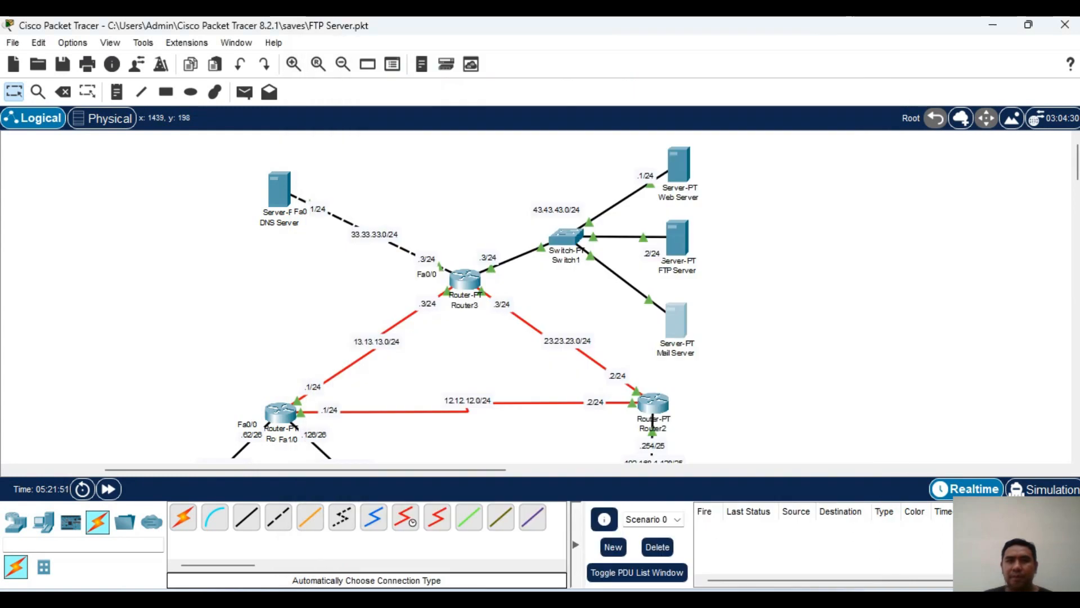
# - In Laptop1's Email client, fill in the user information with the name user1 and that account's mailku.com e-mail address
pyautogui.scroll(-4, 534, 298)
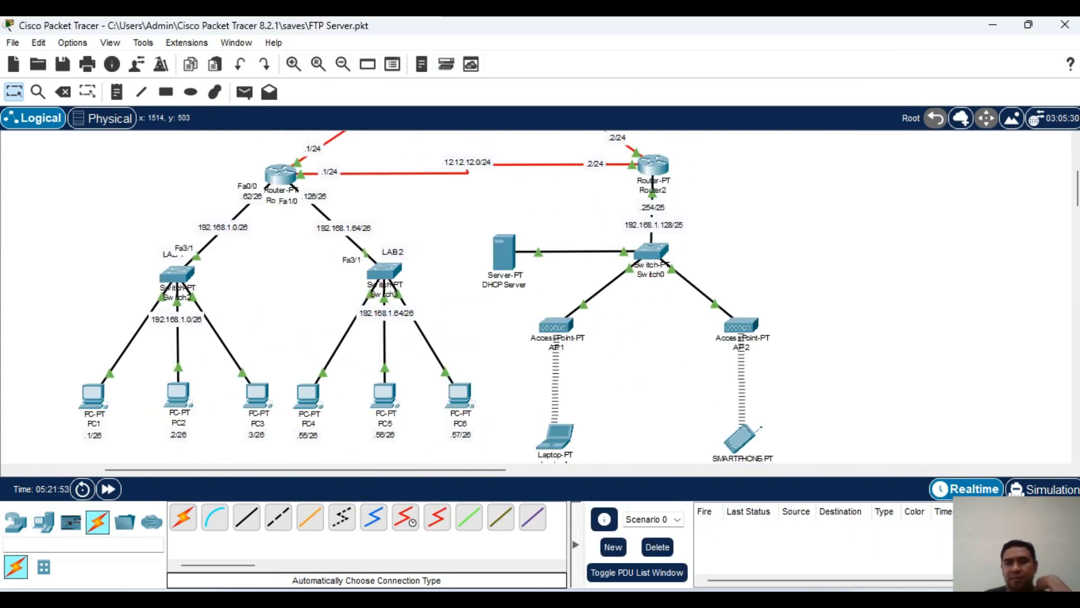
pyautogui.scroll(-1, 534, 298)
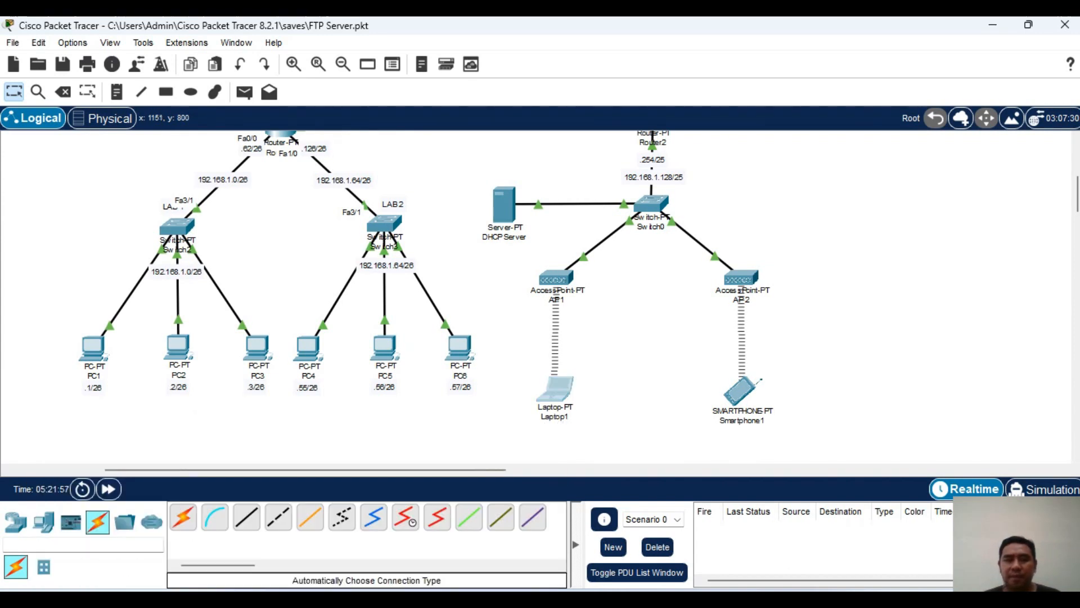
pyautogui.click(556, 388)
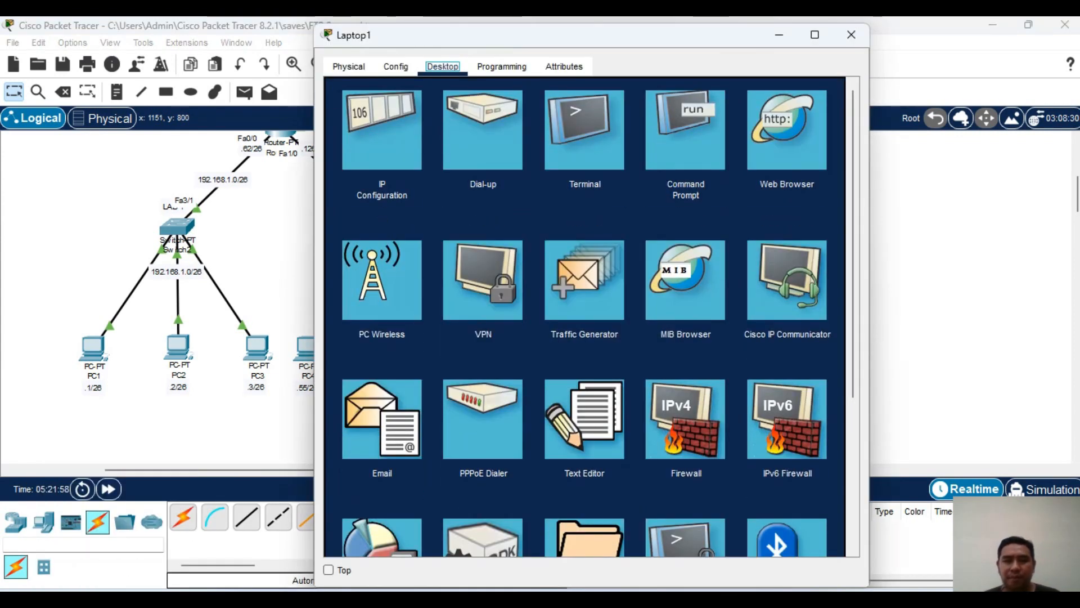
pyautogui.click(382, 419)
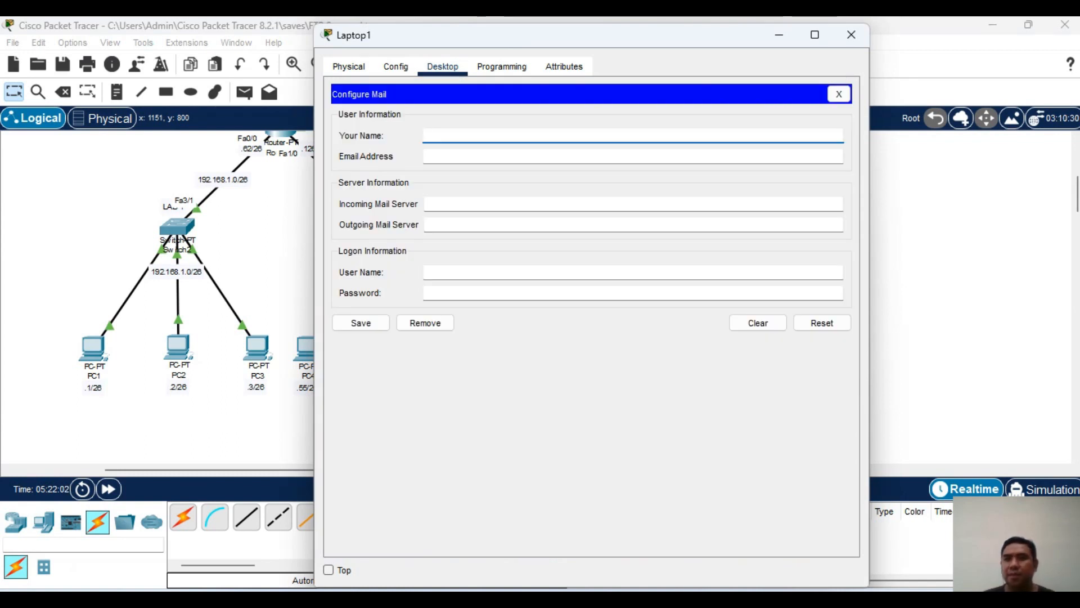
pyautogui.write('user1')
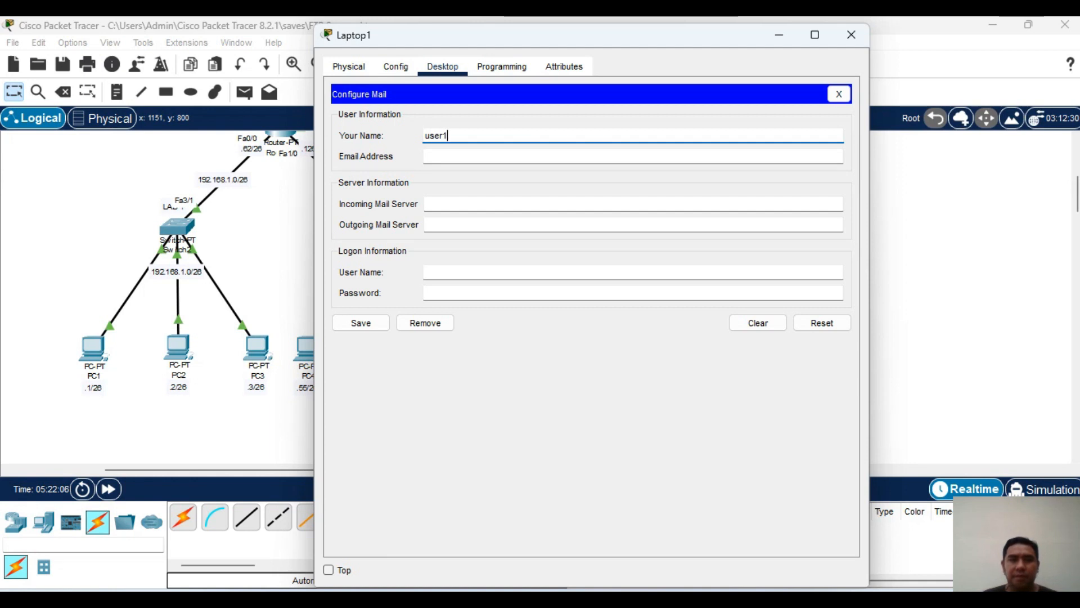
pyautogui.press('Tab')
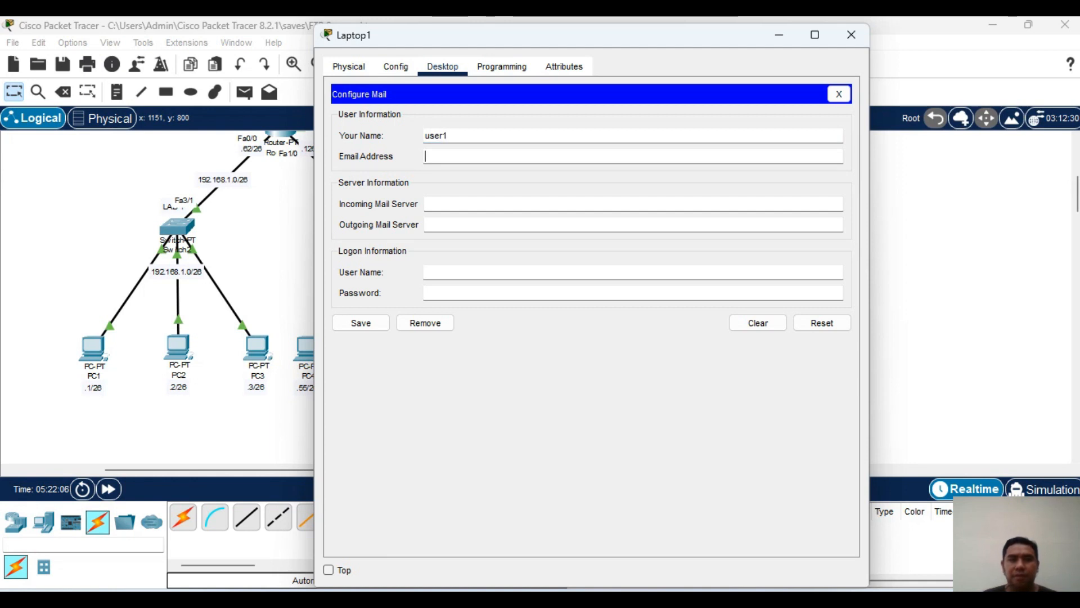
pyautogui.write('us')
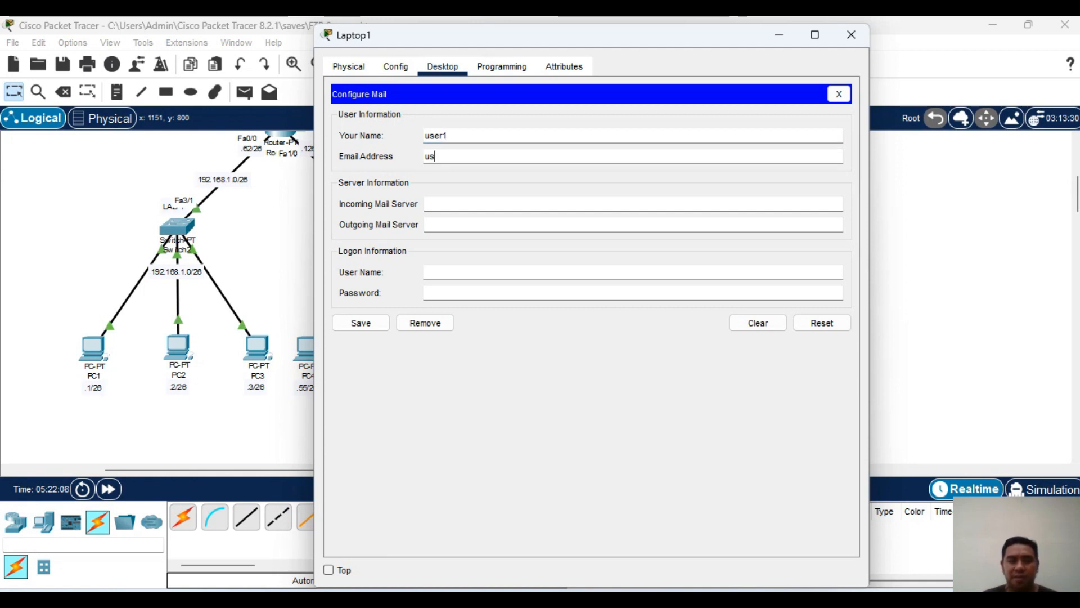
pyautogui.write('er1@')
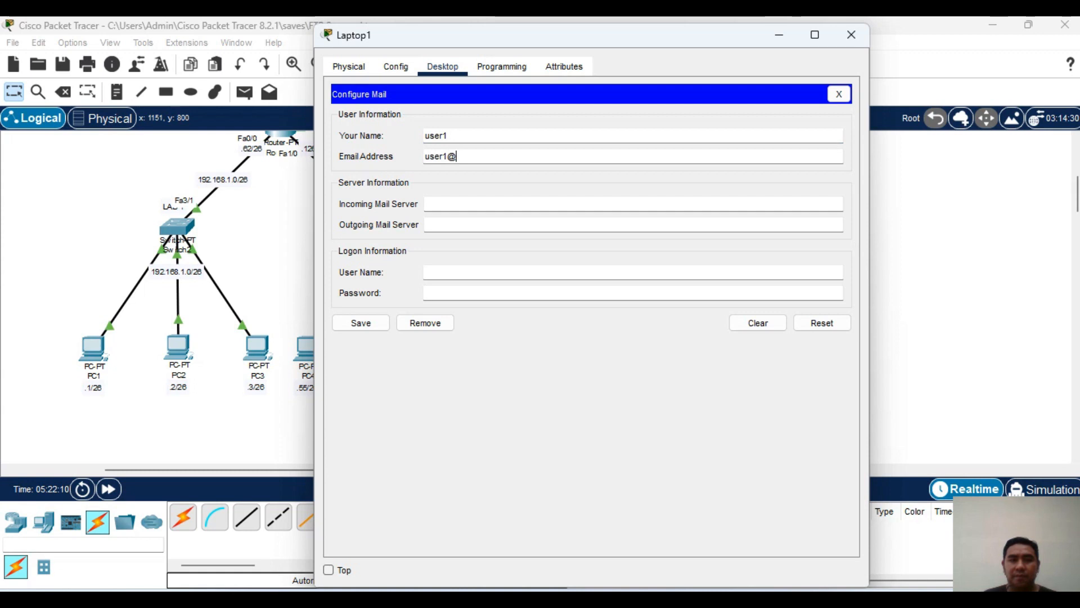
pyautogui.write('mailku.com')
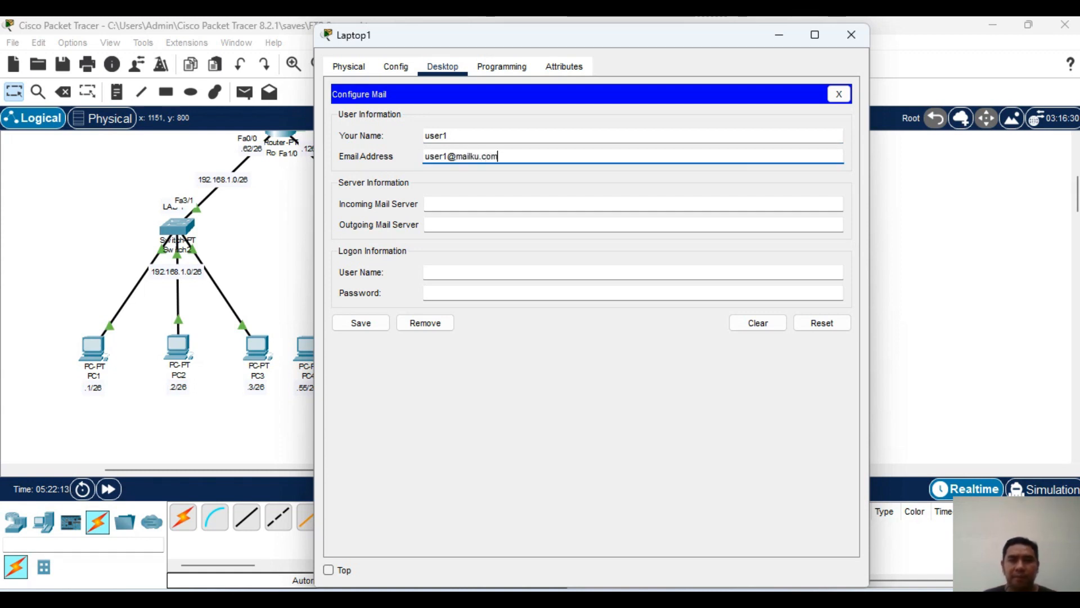
# - Set both the incoming and outgoing mail servers to mailku.com in Laptop1's mail configuration
pyautogui.press('Tab')
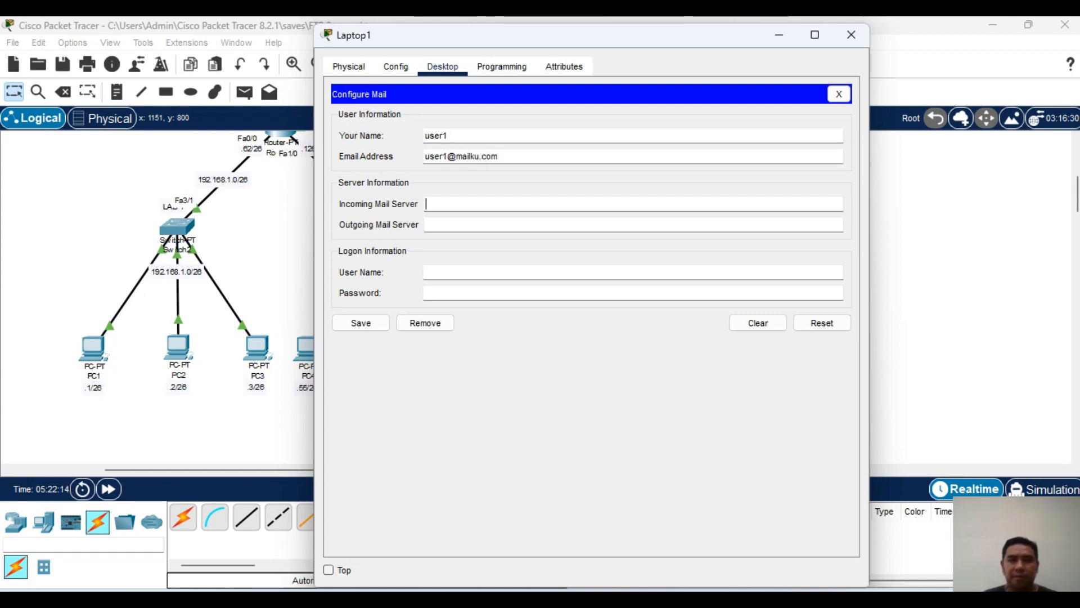
pyautogui.write('mail.com')
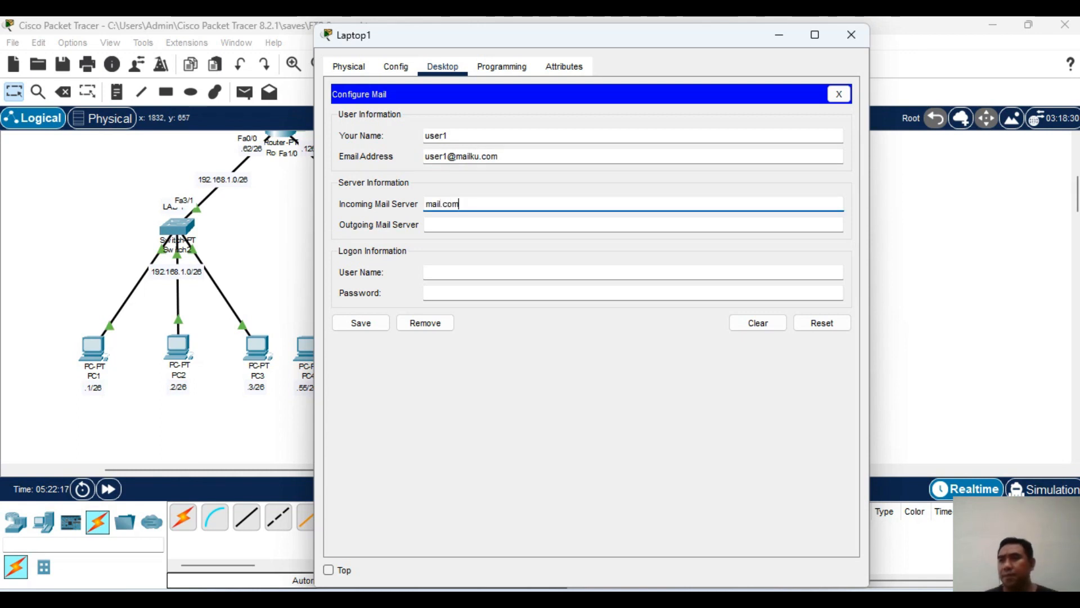
pyautogui.hotkey('alt', 'Tab')
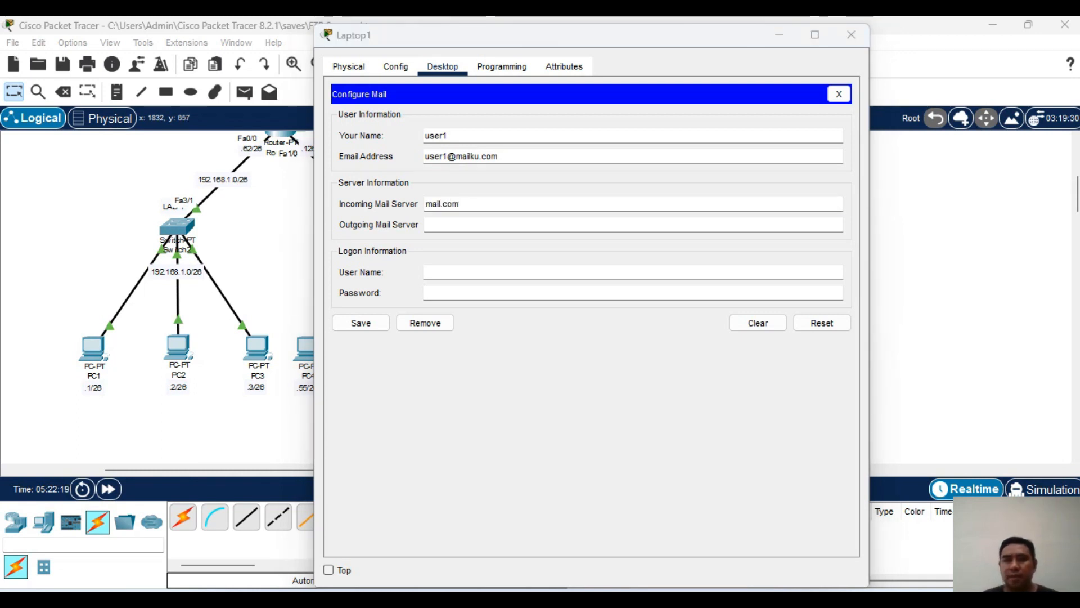
pyautogui.click(427, 224)
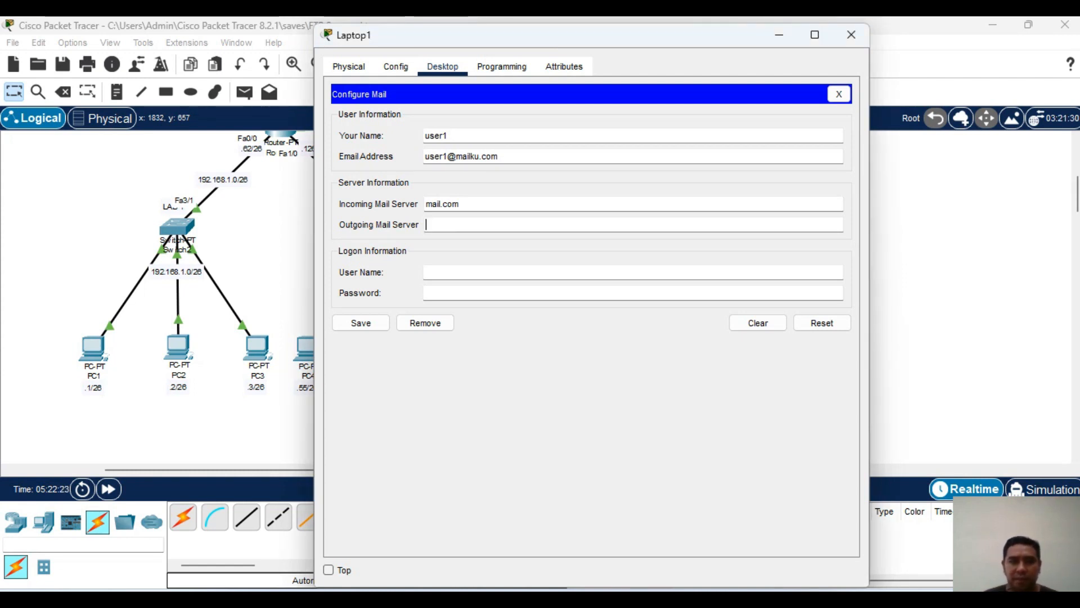
pyautogui.click(440, 204)
pyautogui.write('ku')
pyautogui.press('Tab')
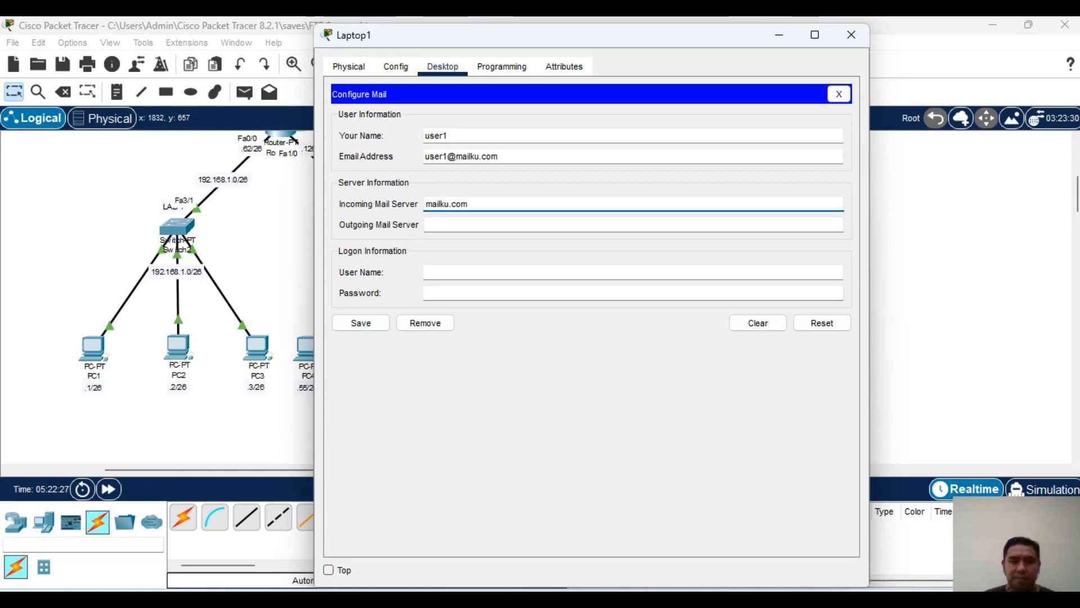
pyautogui.write('mailku.com')
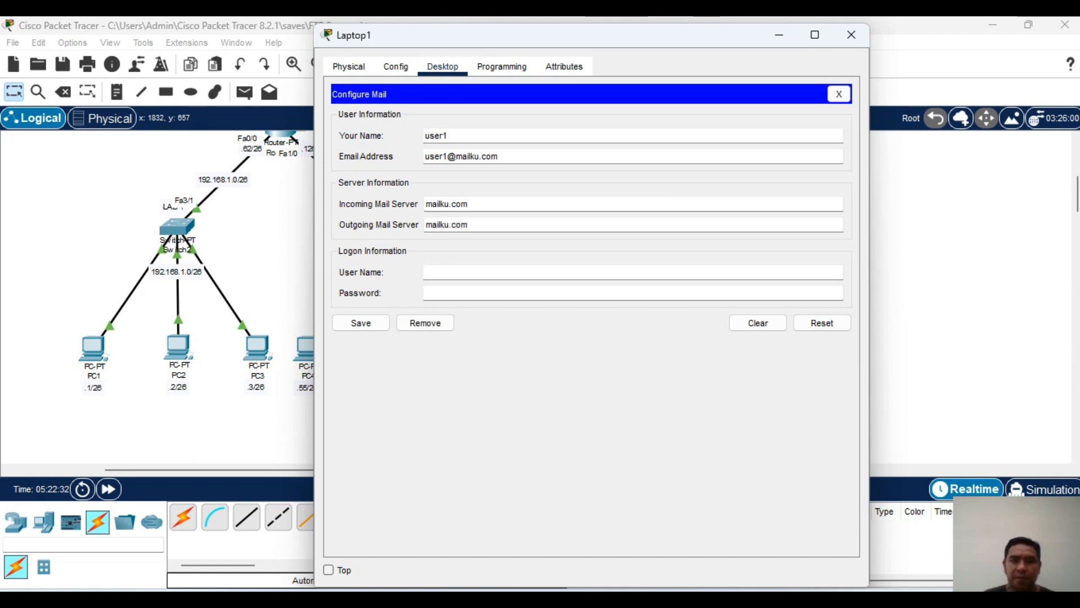
# - Enter the logon user name user1 and the account password in Laptop1's mail configuration, and save it
pyautogui.press('Tab')
pyautogui.write('user1')
pyautogui.press('Tab')
pyautogui.write('user1')
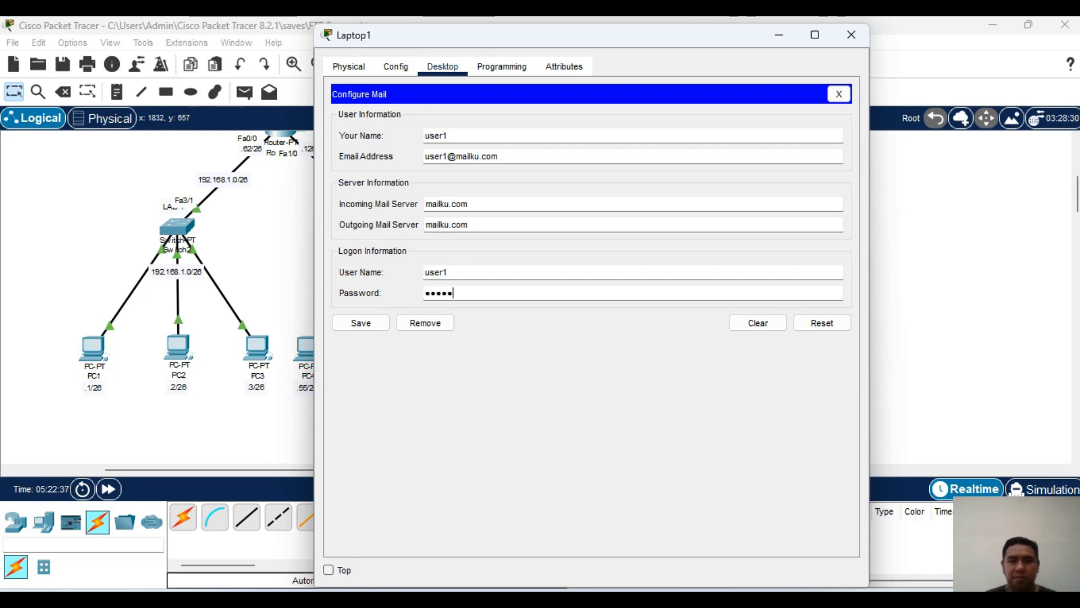
pyautogui.click(361, 322)
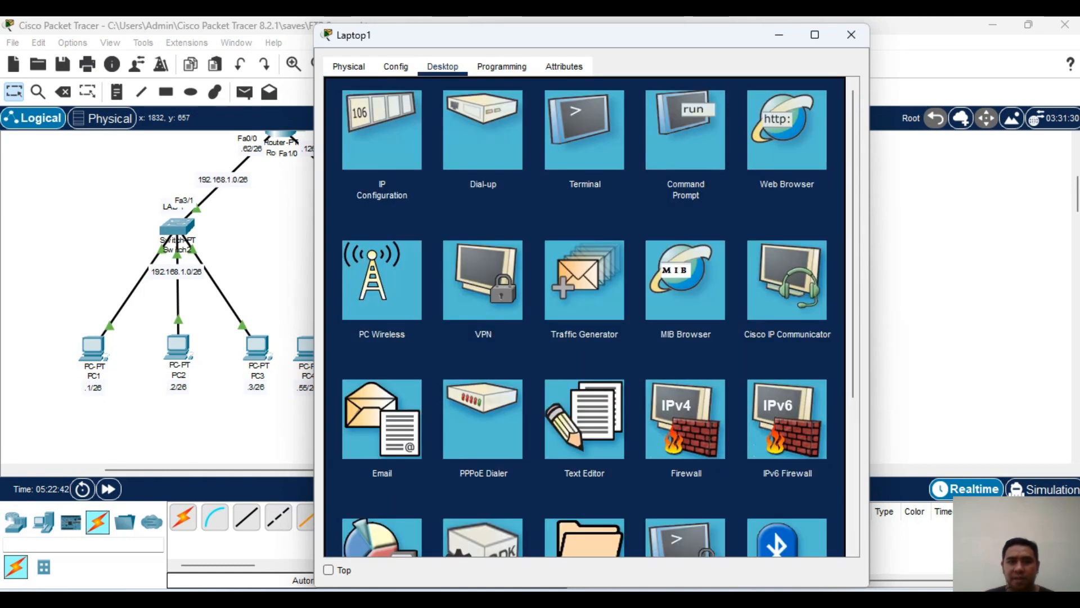
# - Reopen Laptop1's Email client to review the saved mail configuration, and close the laptop's window
pyautogui.click(839, 95)
pyautogui.click(382, 419)
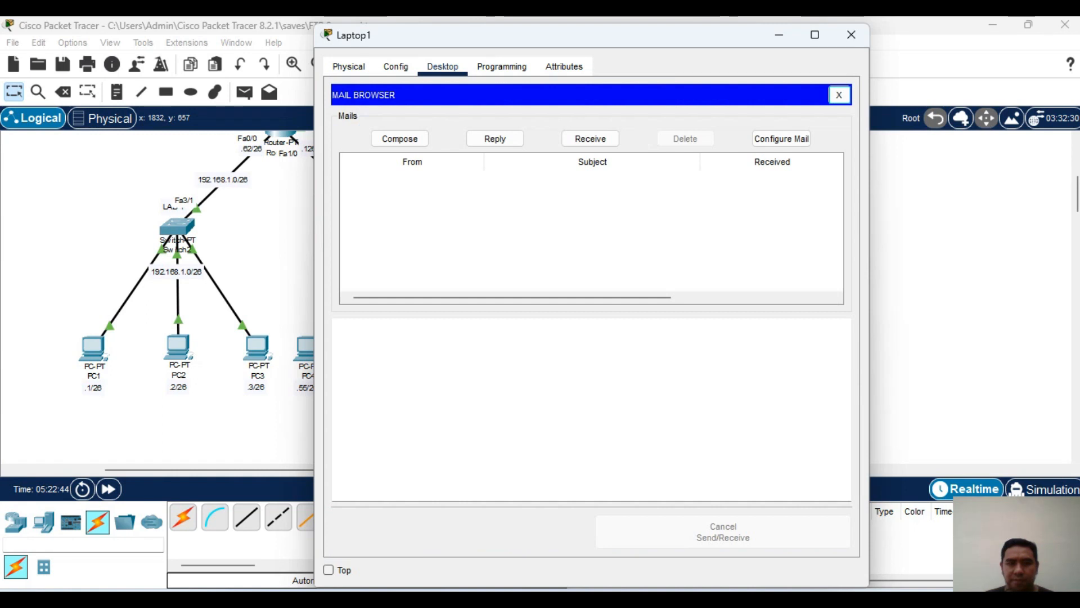
pyautogui.click(780, 137)
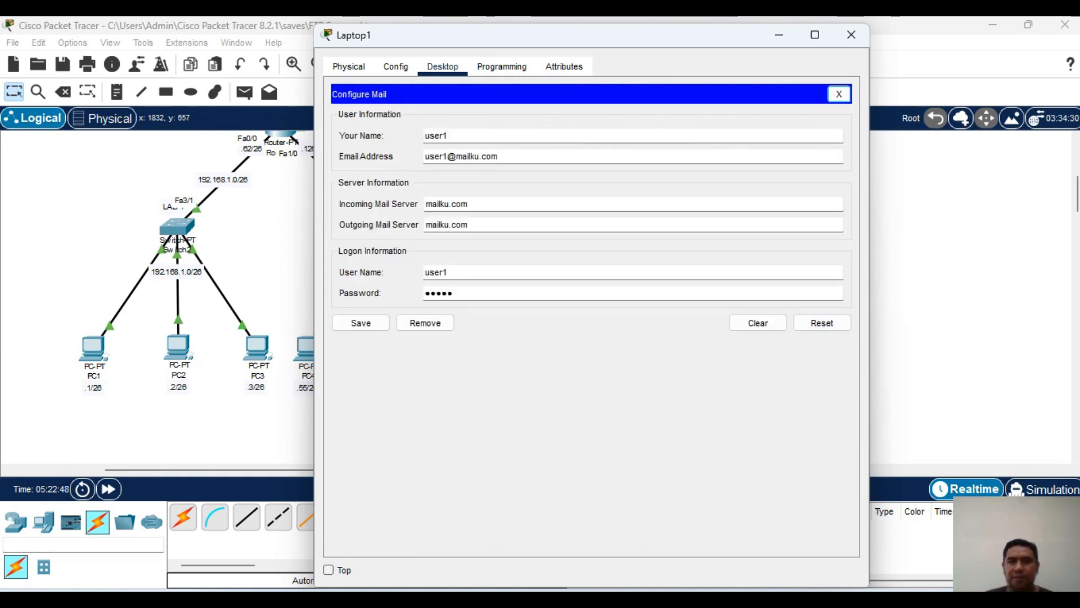
pyautogui.click(839, 94)
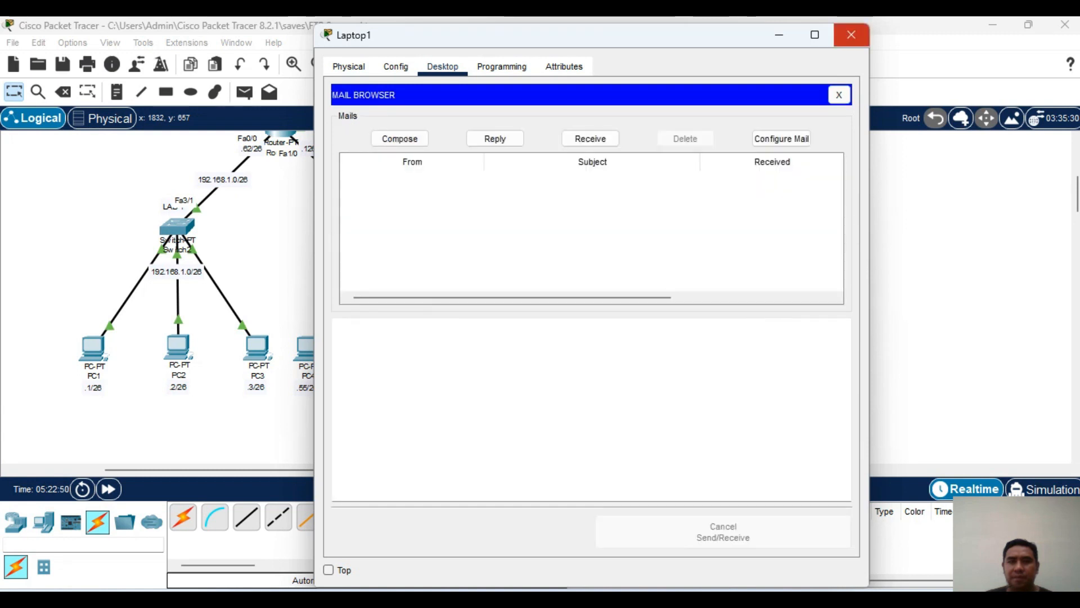
pyautogui.click(851, 34)
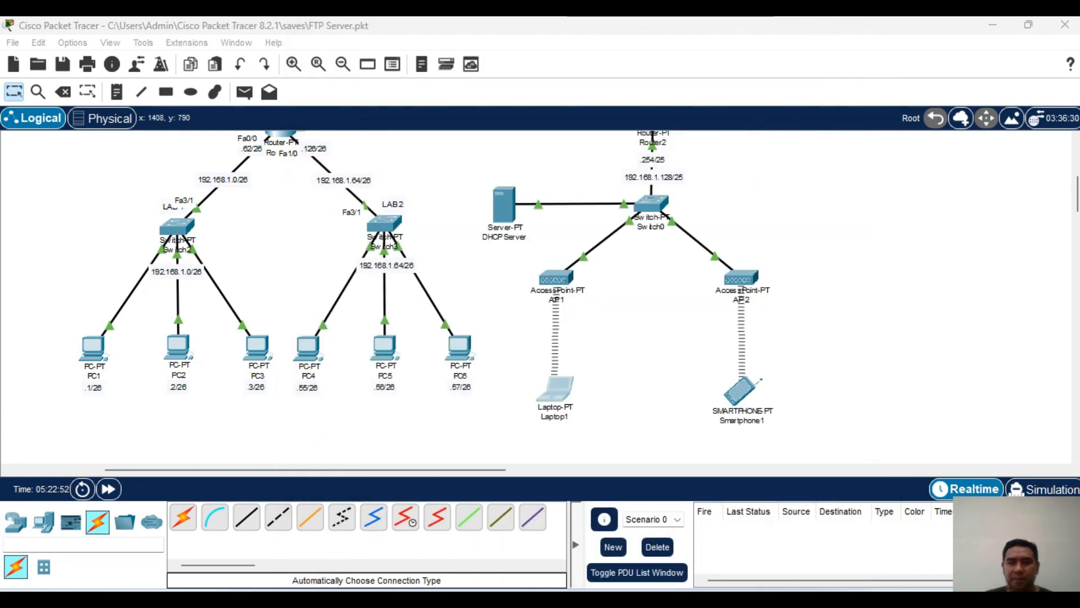
# - In Smartphone1's Email client, fill in the user information with the name user2 and that account's mailku.com e-mail address
pyautogui.click(741, 388)
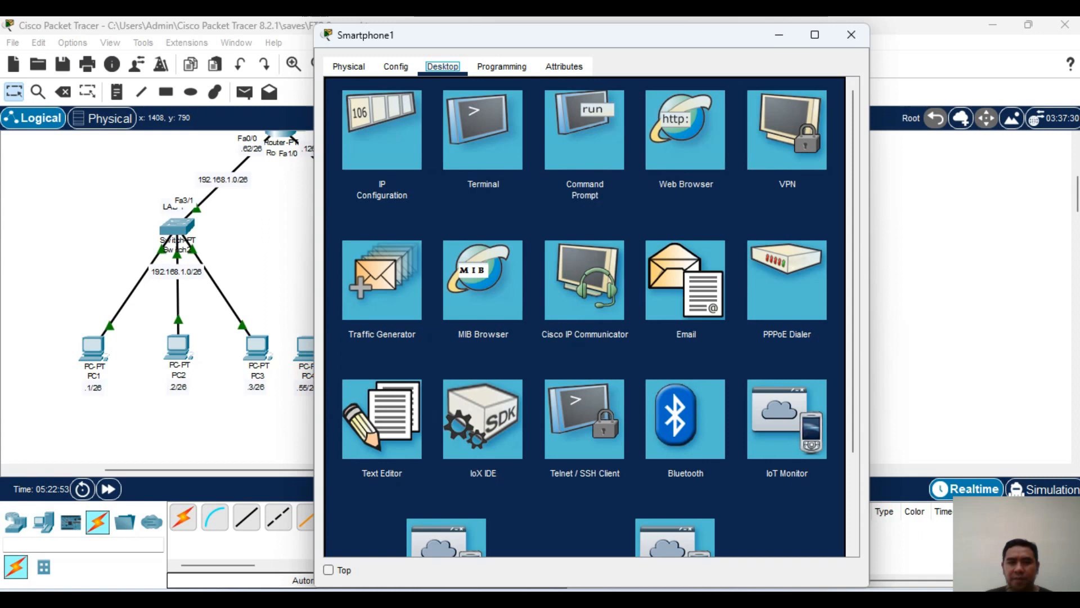
pyautogui.click(683, 276)
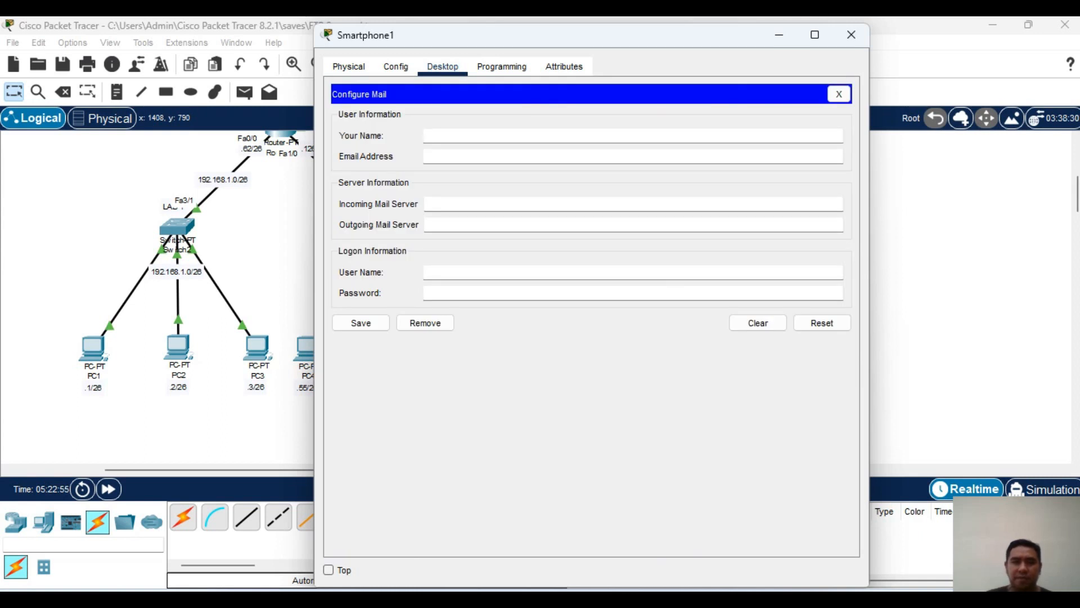
pyautogui.write('user2')
pyautogui.click(426, 156)
pyautogui.write('user2')
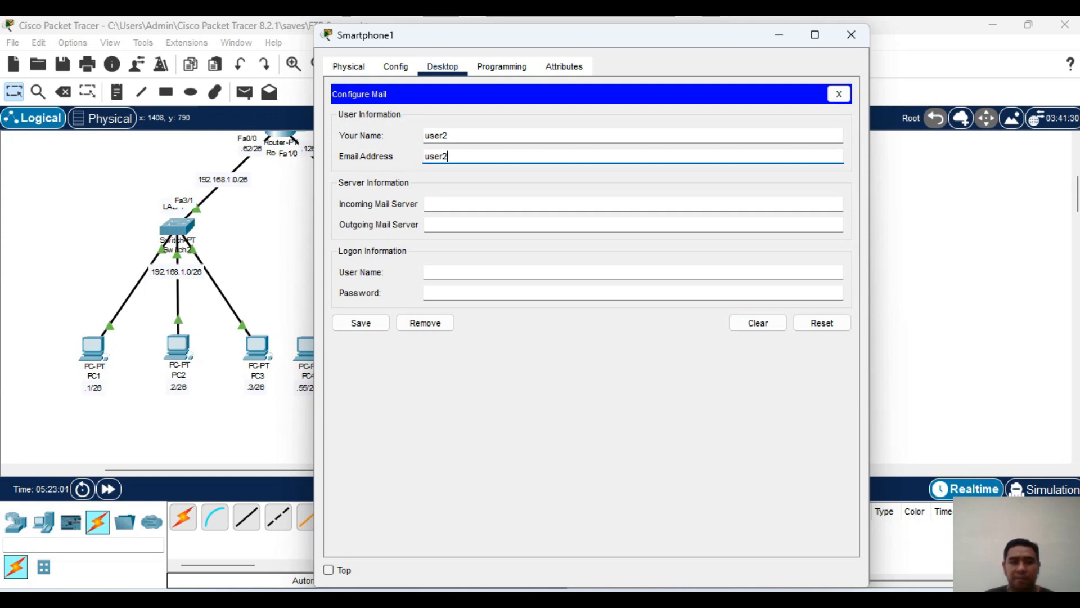
pyautogui.write('@')
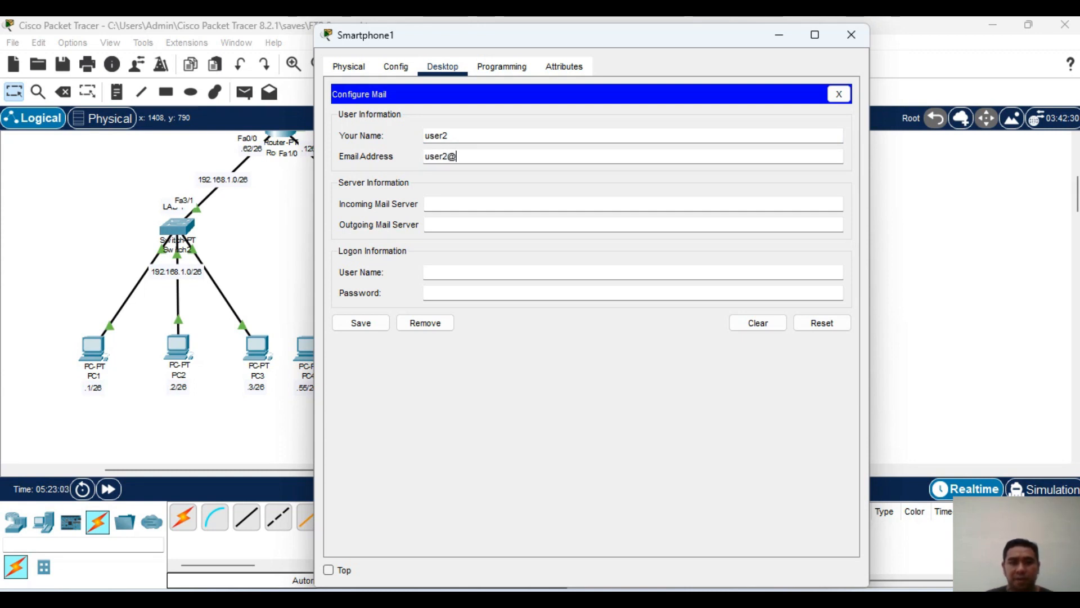
pyautogui.write('mailku.com')
# - Set Smartphone1's incoming and outgoing mail servers to mailku.com
pyautogui.press('Tab')
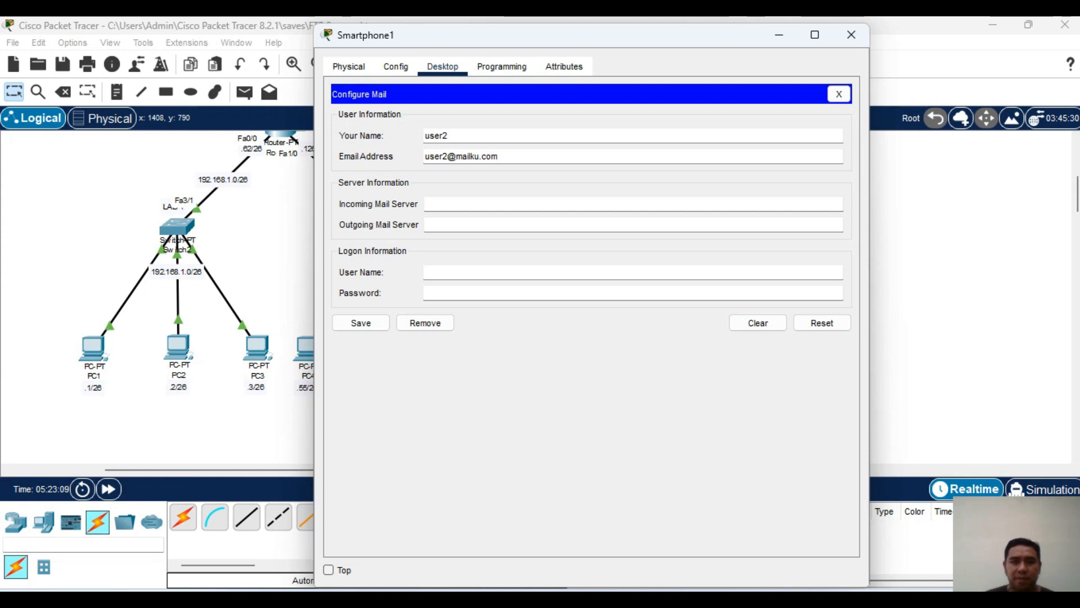
pyautogui.write('mai')
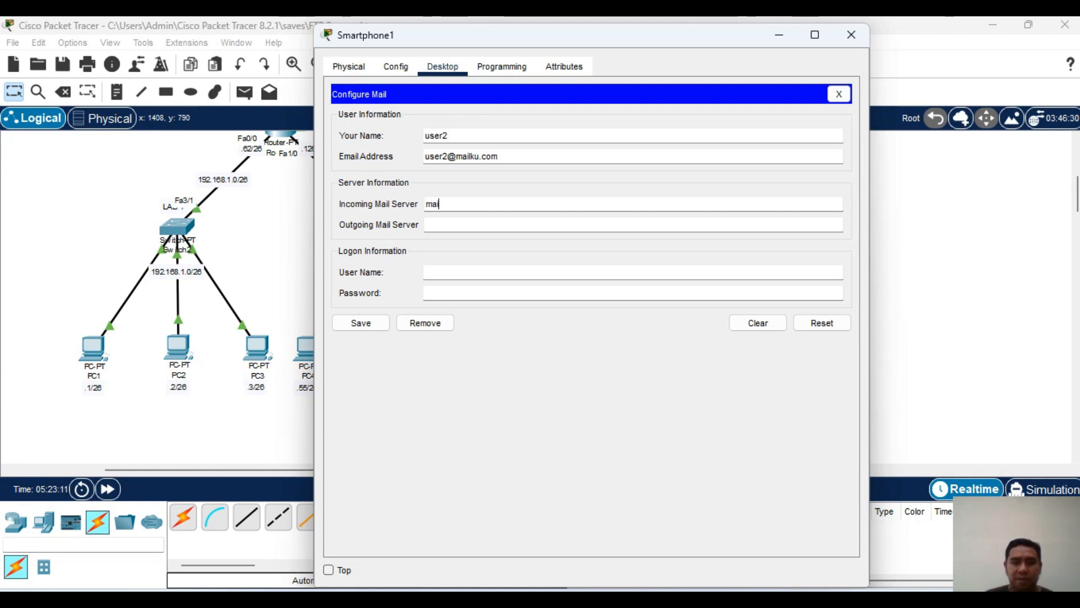
pyautogui.write('lku.com')
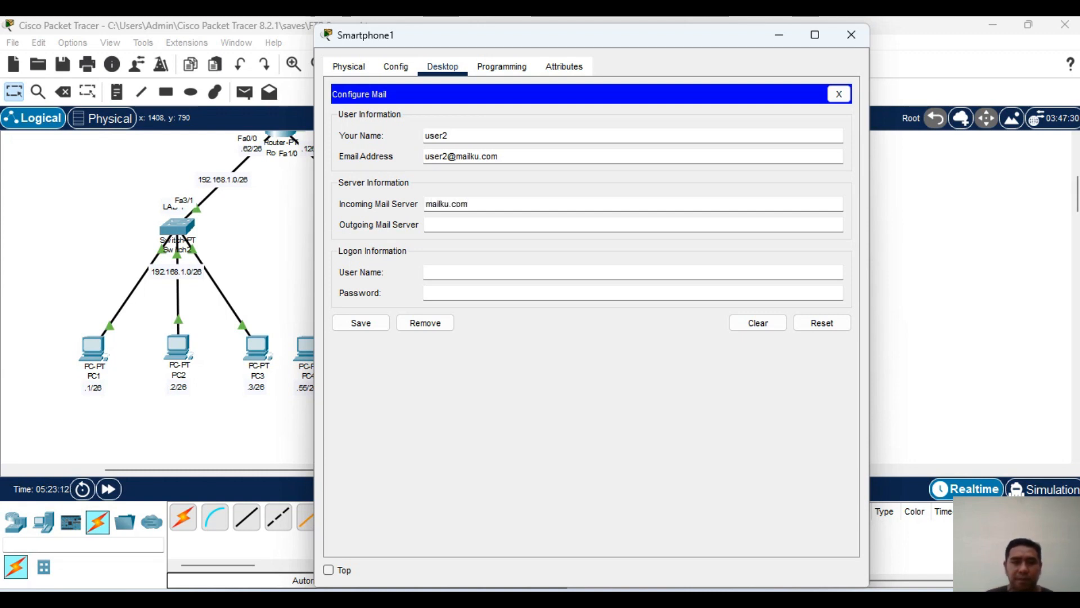
pyautogui.press('Tab')
pyautogui.write('mailku.com')
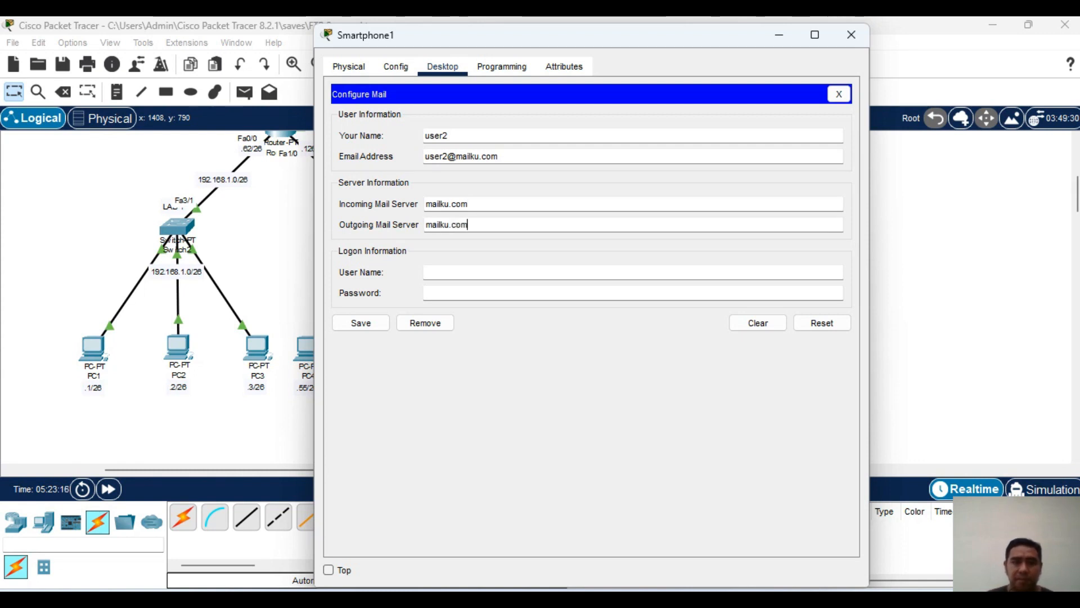
# - Enter the logon user name user2 and the account password in Smartphone1's mail configuration, and save it
pyautogui.press('Tab')
pyautogui.write('user')
pyautogui.press('Tab')
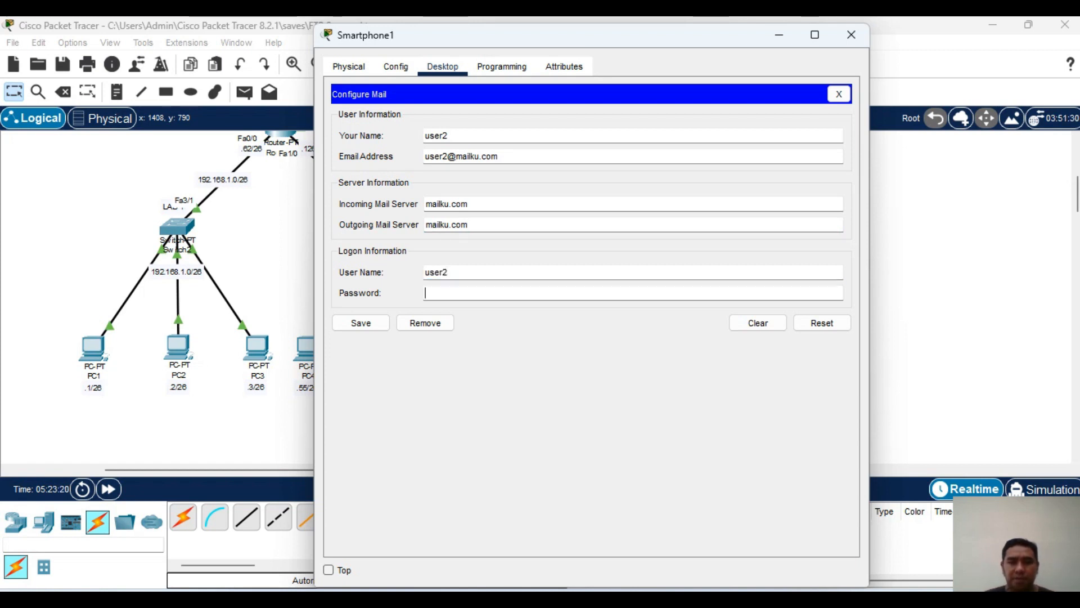
pyautogui.write('•••••')
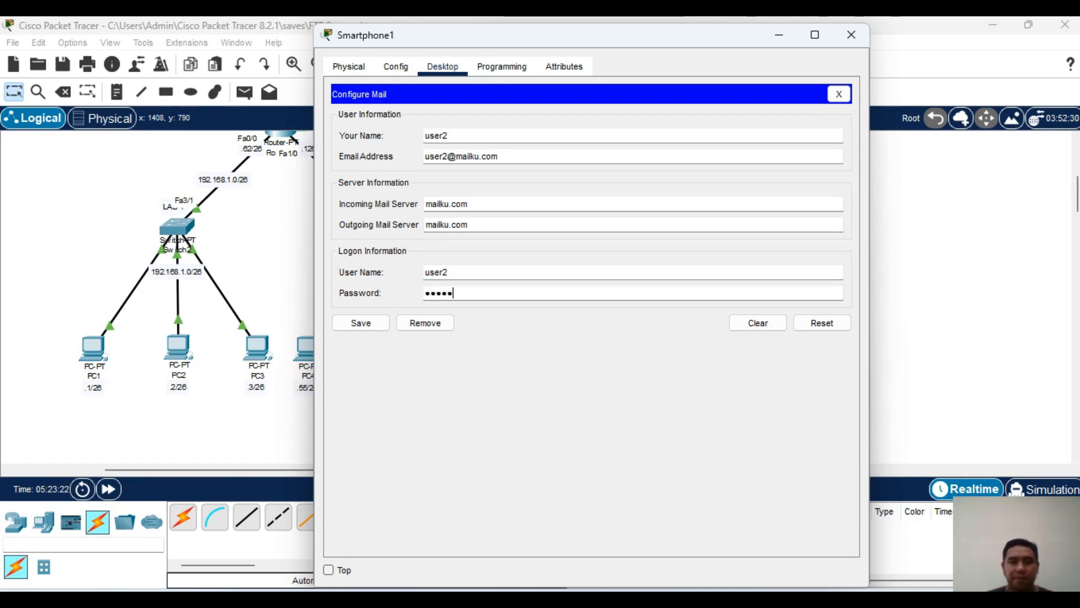
pyautogui.press('Return')
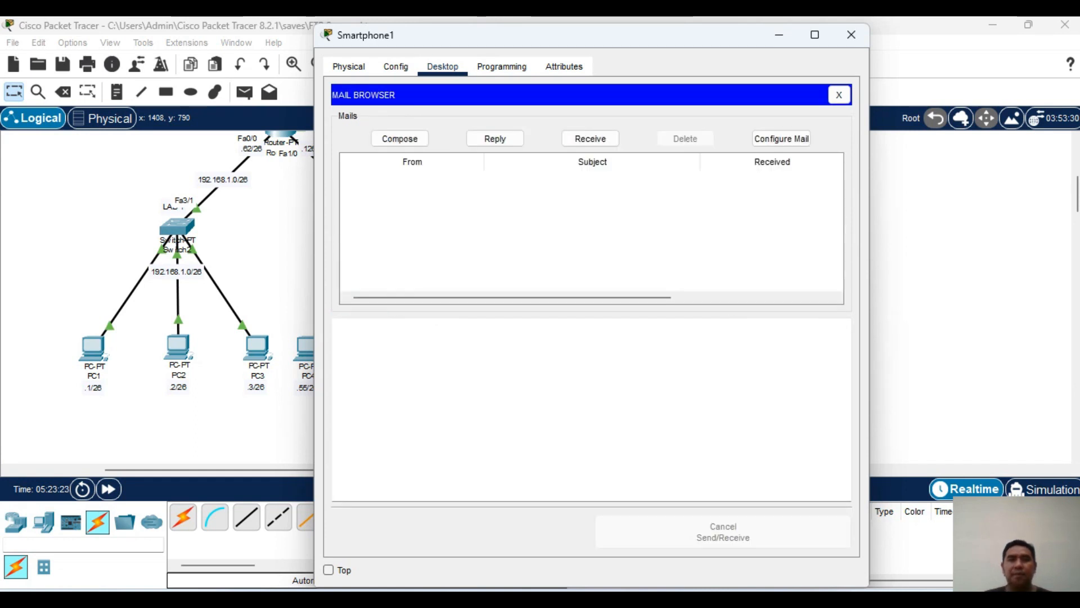
# - Compose a new mail on Smartphone1 addressed to user1's mailku.com e-mail address with the subject test2
pyautogui.click(400, 138)
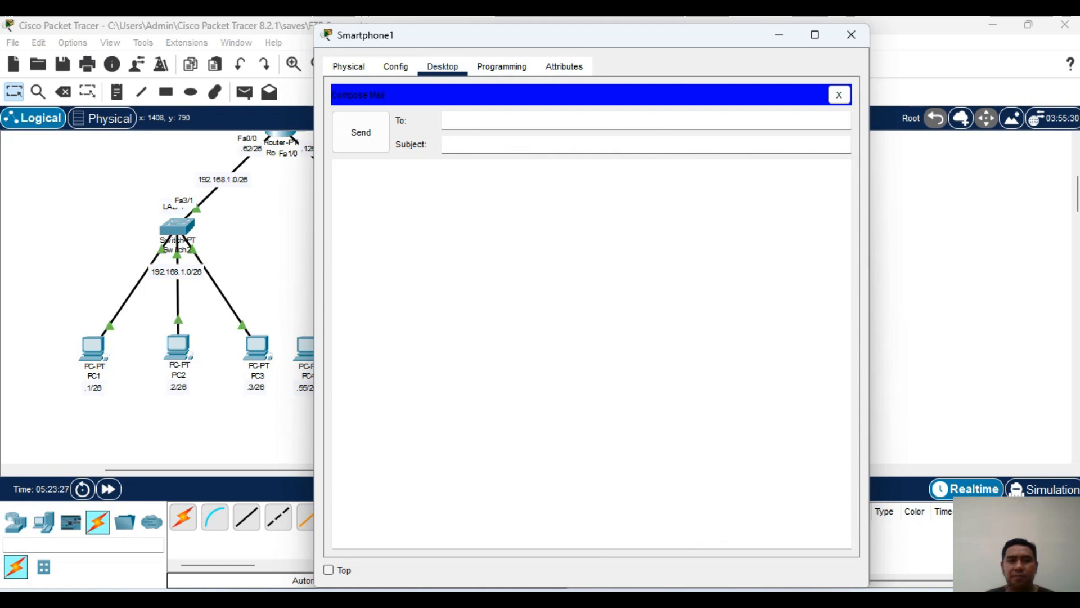
pyautogui.write('user')
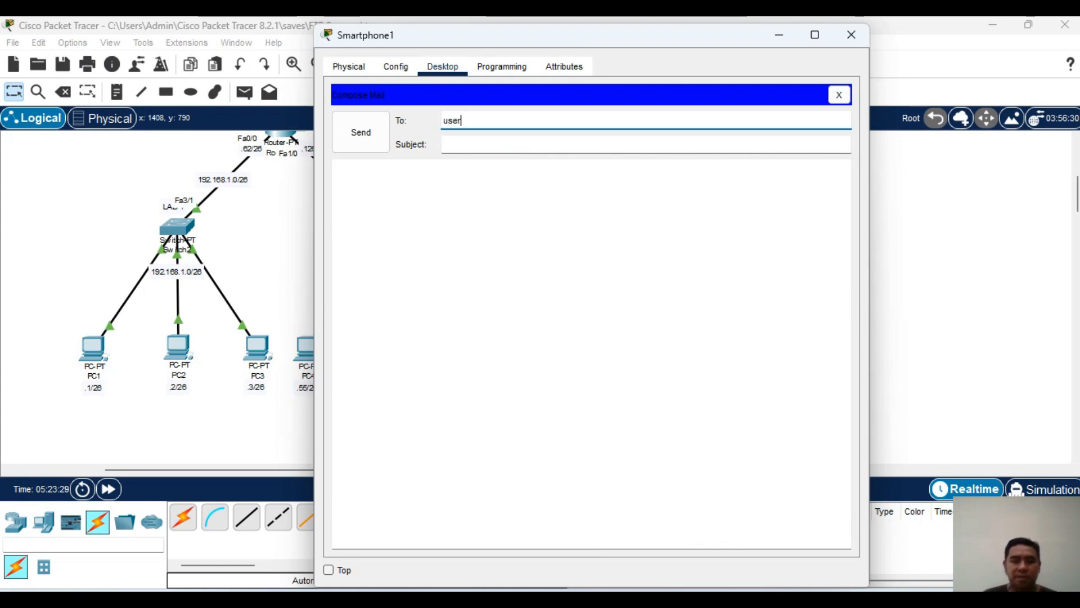
pyautogui.write('1@mailku.com')
pyautogui.press('Tab')
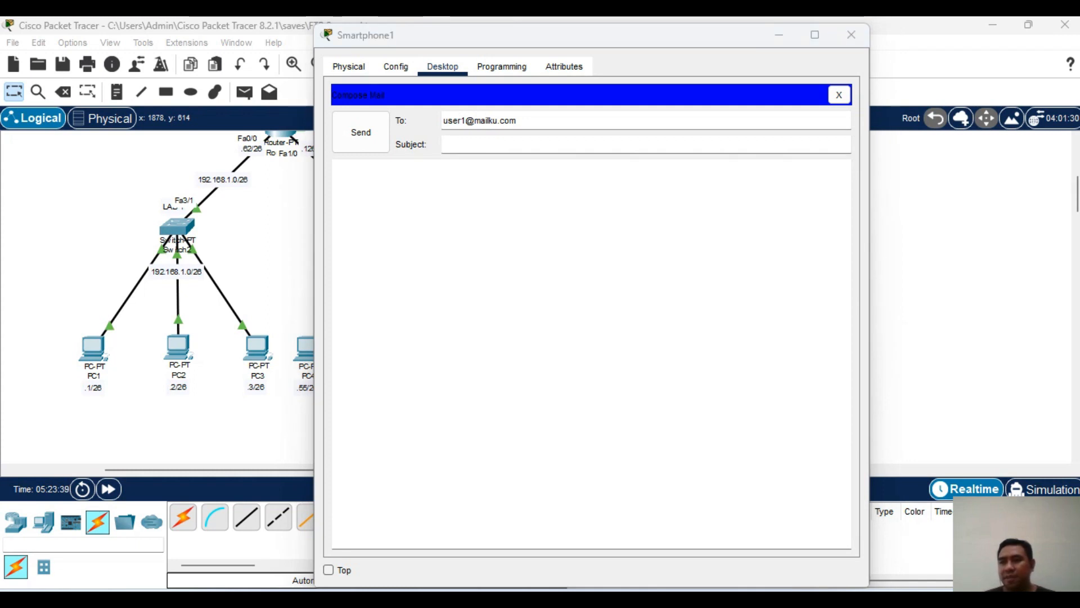
pyautogui.click(483, 145)
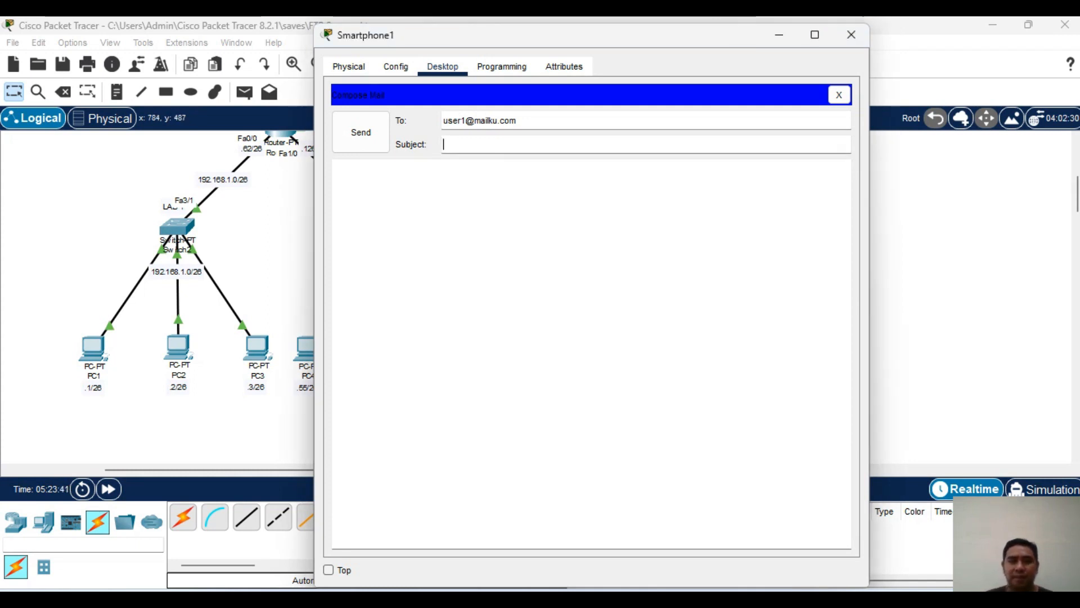
pyautogui.write('tes')
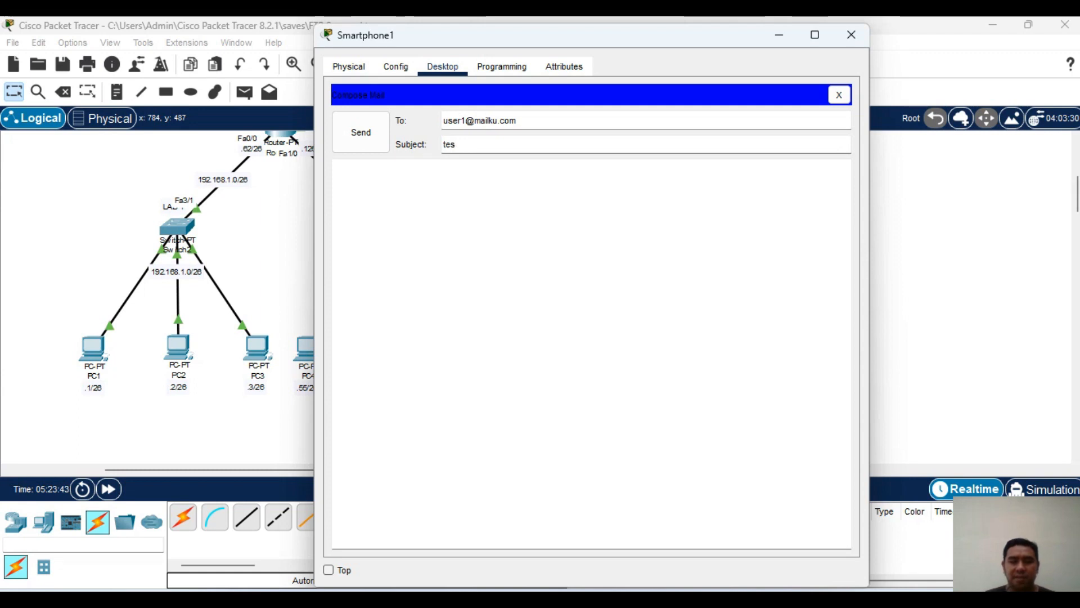
pyautogui.write('t2')
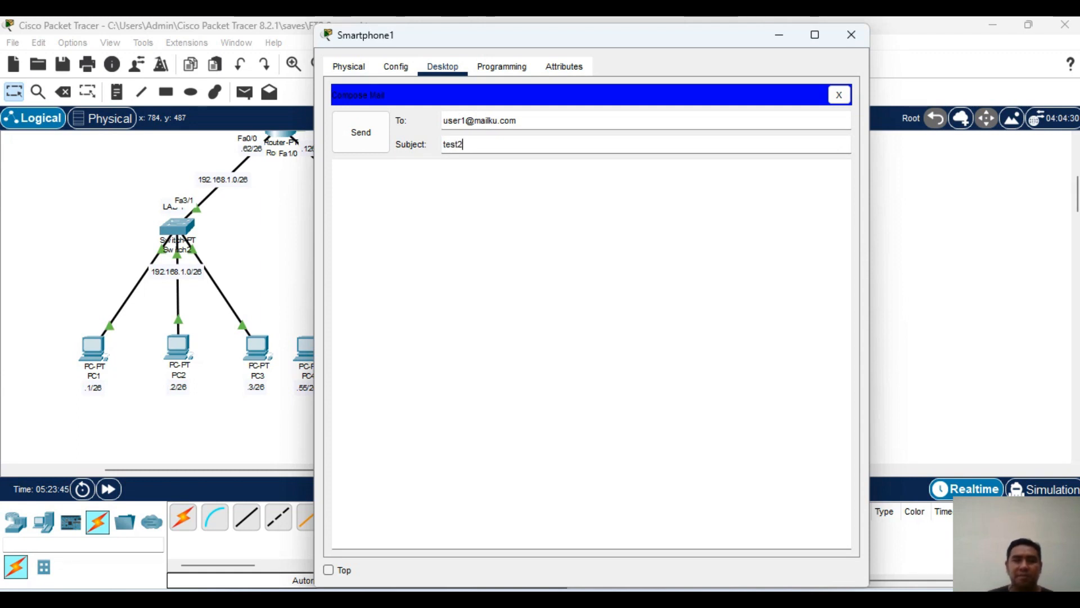
# - Write the message "ini pesan dari smartphone" in the mail body and send the mail
pyautogui.click(336, 168)
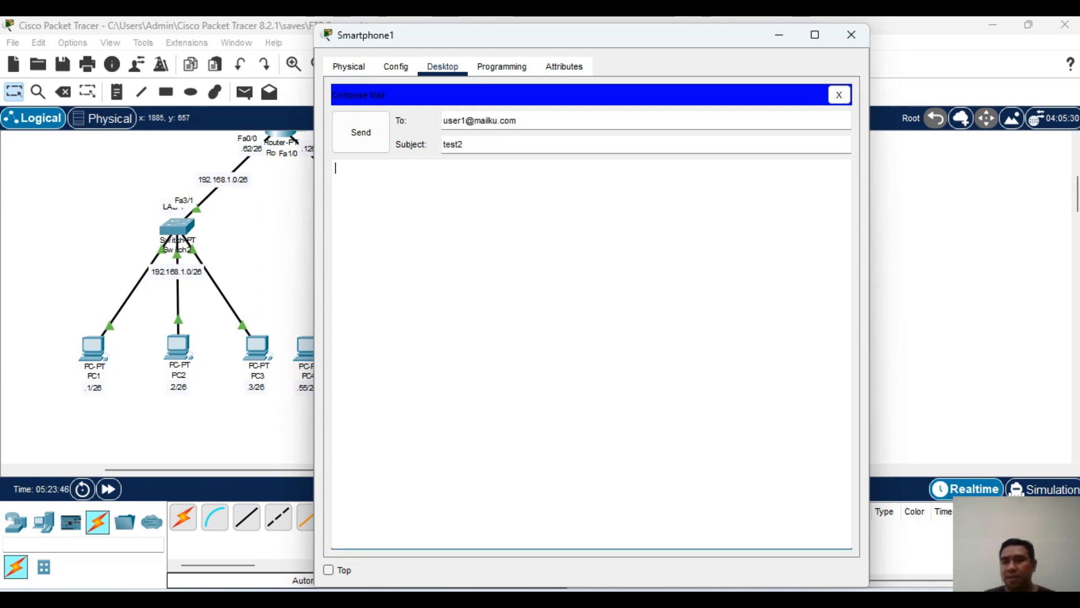
pyautogui.write('ini m')
pyautogui.press('BackSpace')
pyautogui.write('pea')
pyautogui.press('BackSpace')
pyautogui.press('BackSpace')
pyautogui.write('n dari ')
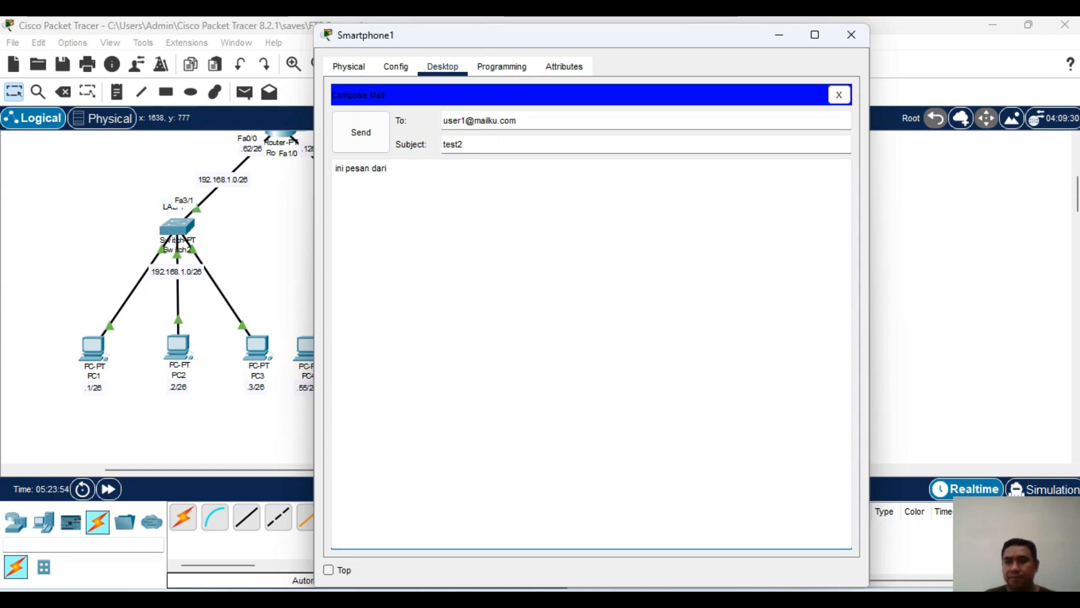
pyautogui.write('smartphone')
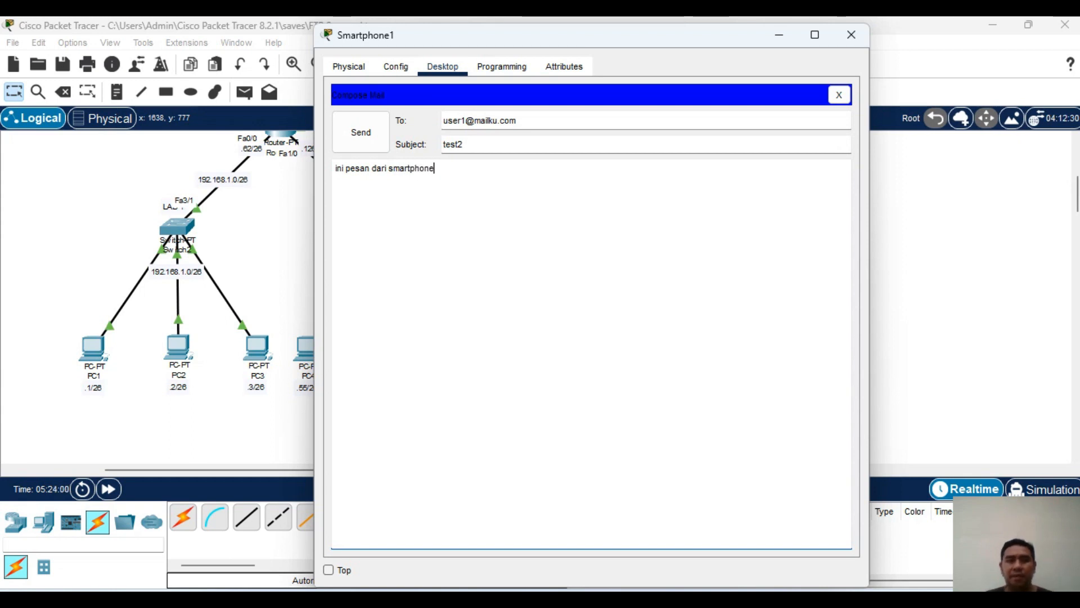
pyautogui.click(361, 131)
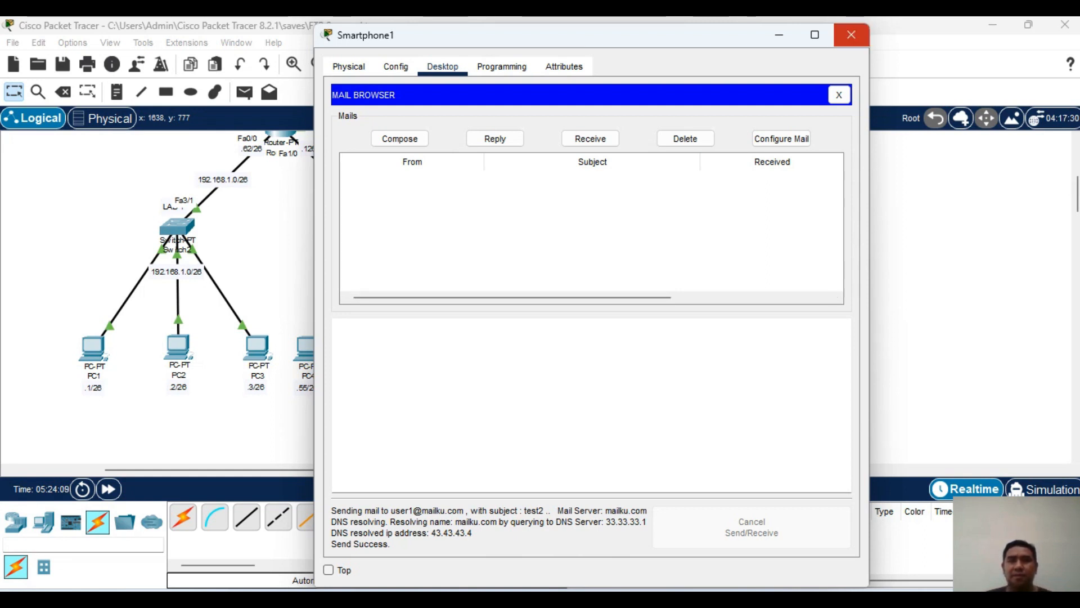
# - Open Laptop1's email client, review user1's mail configuration and save it again
pyautogui.click(851, 35)
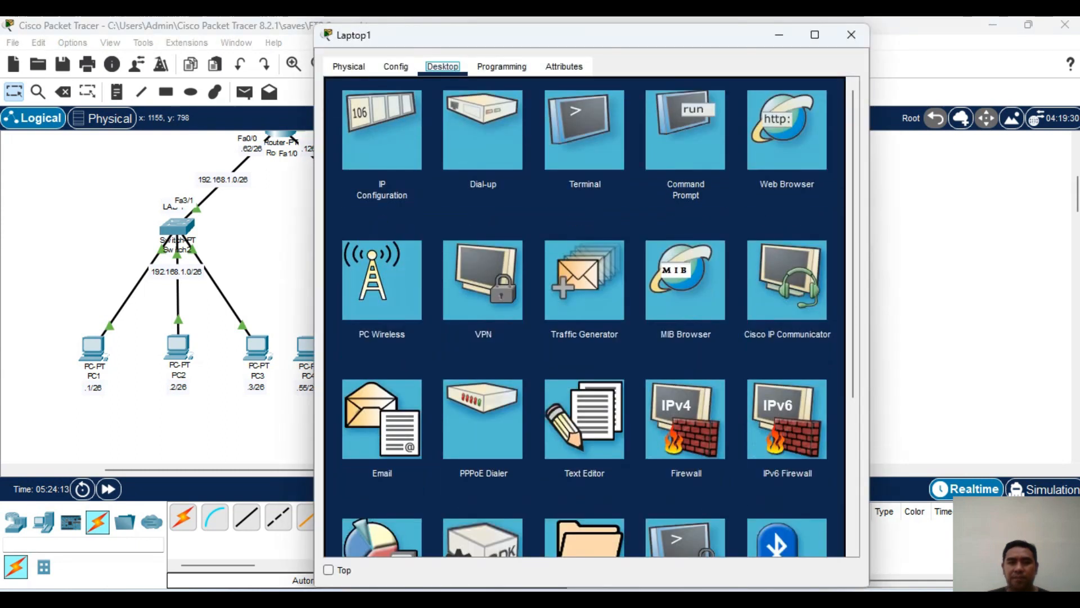
pyautogui.click(382, 419)
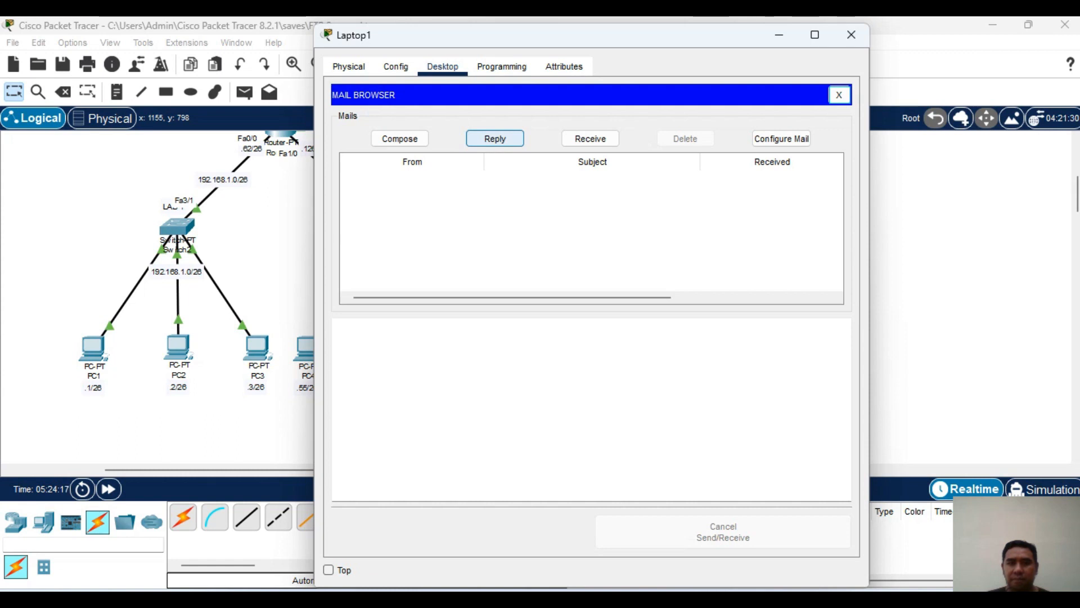
pyautogui.click(495, 139)
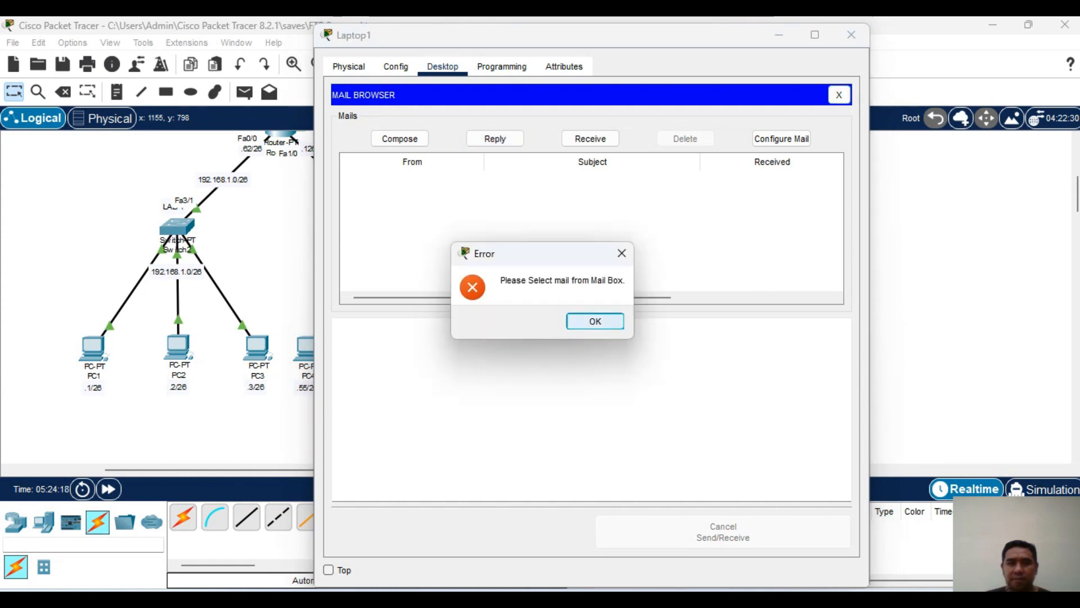
pyautogui.click(595, 321)
pyautogui.click(781, 138)
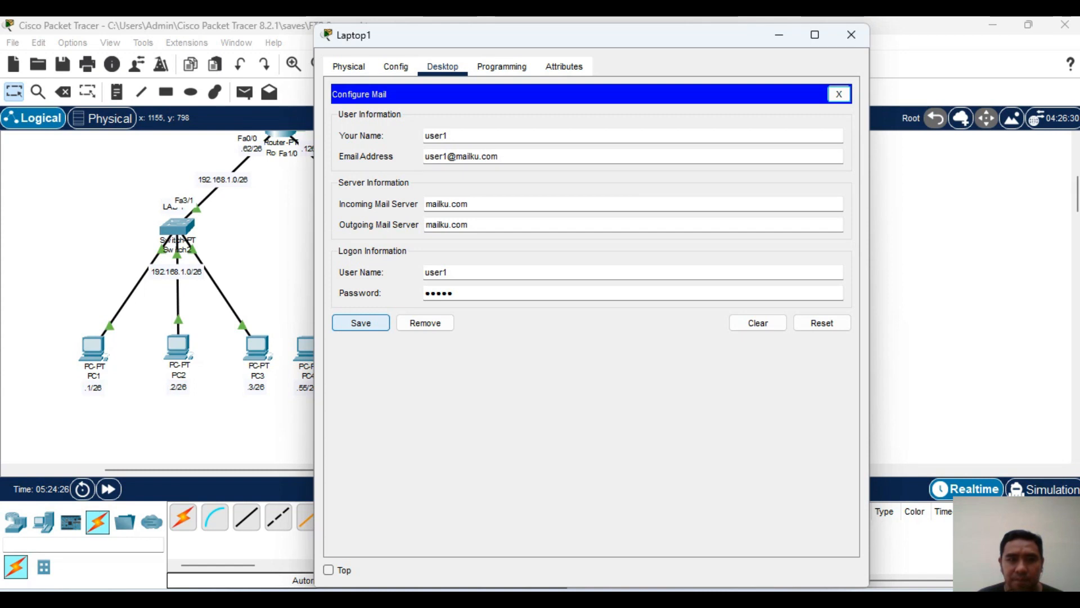
pyautogui.click(360, 322)
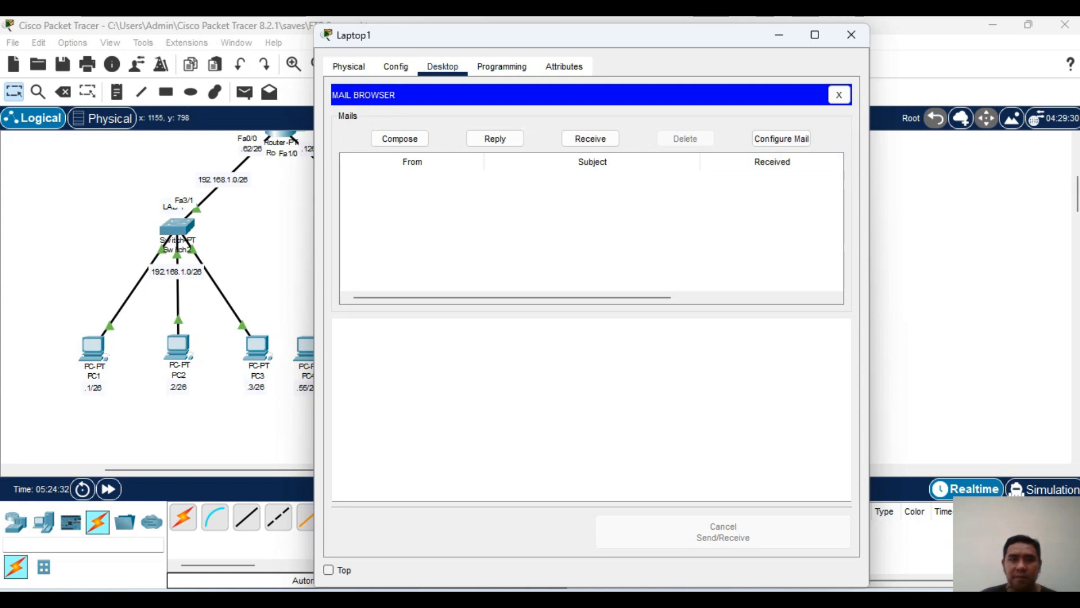
# - Receive the mail on Laptop1 and start a reply to the test2 message from Smartphone1
pyautogui.click(590, 138)
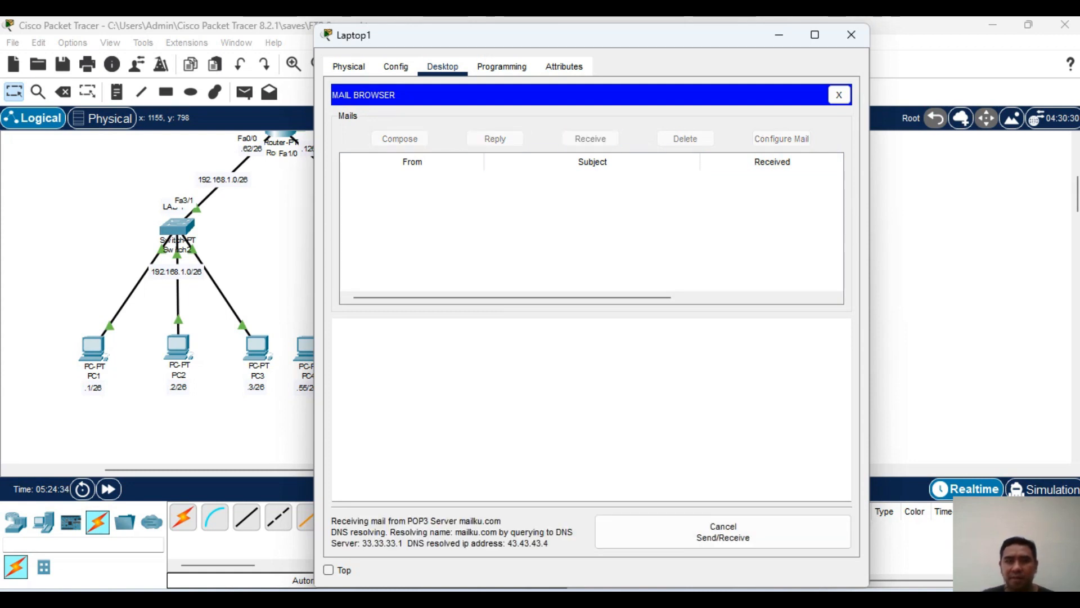
pyautogui.click(432, 182)
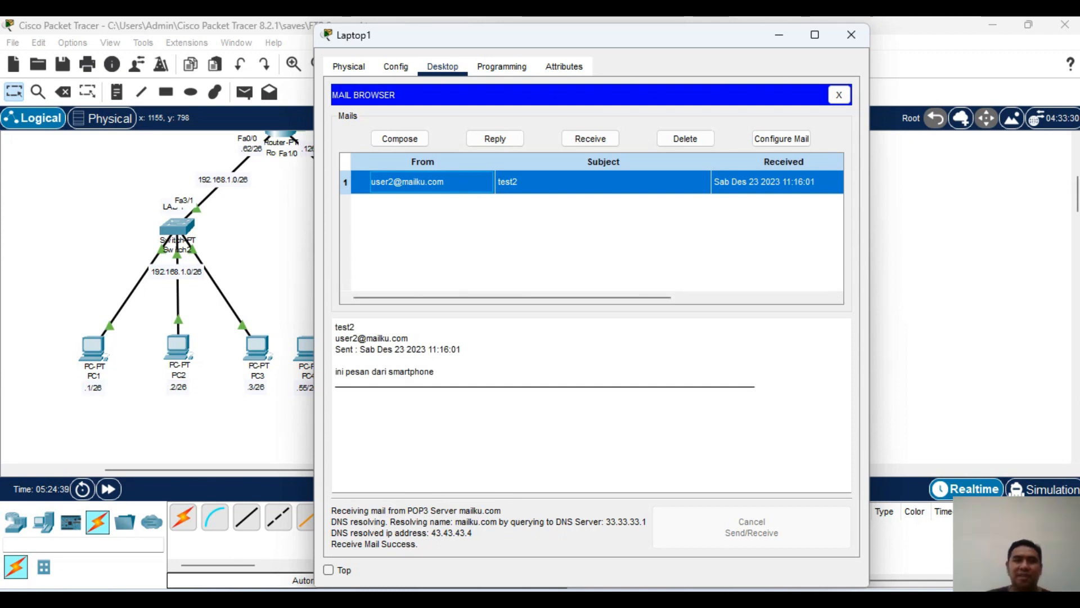
pyautogui.click(495, 139)
pyautogui.click(335, 179)
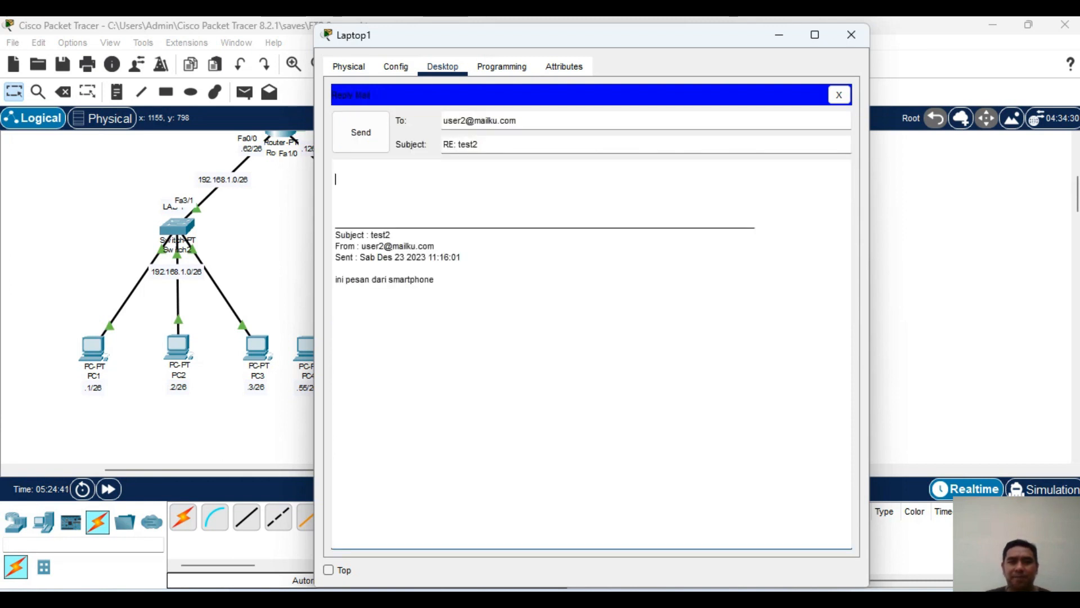
# - Write "ujicoba berhasil, email dari leptop2, terima kasih" above the quoted message and send the reply
pyautogui.write('u')
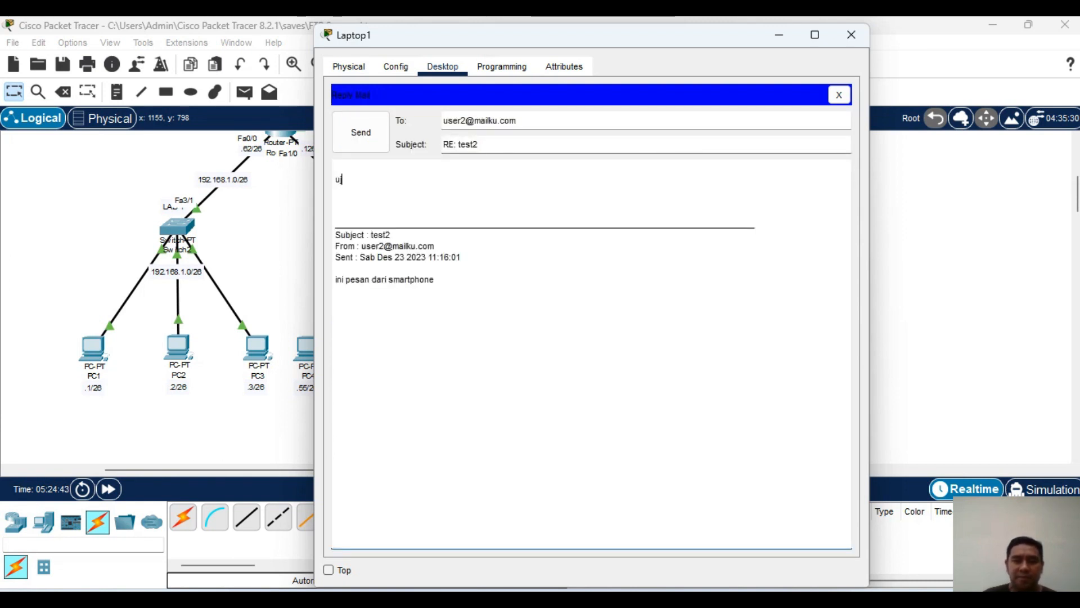
pyautogui.write('jicoba be')
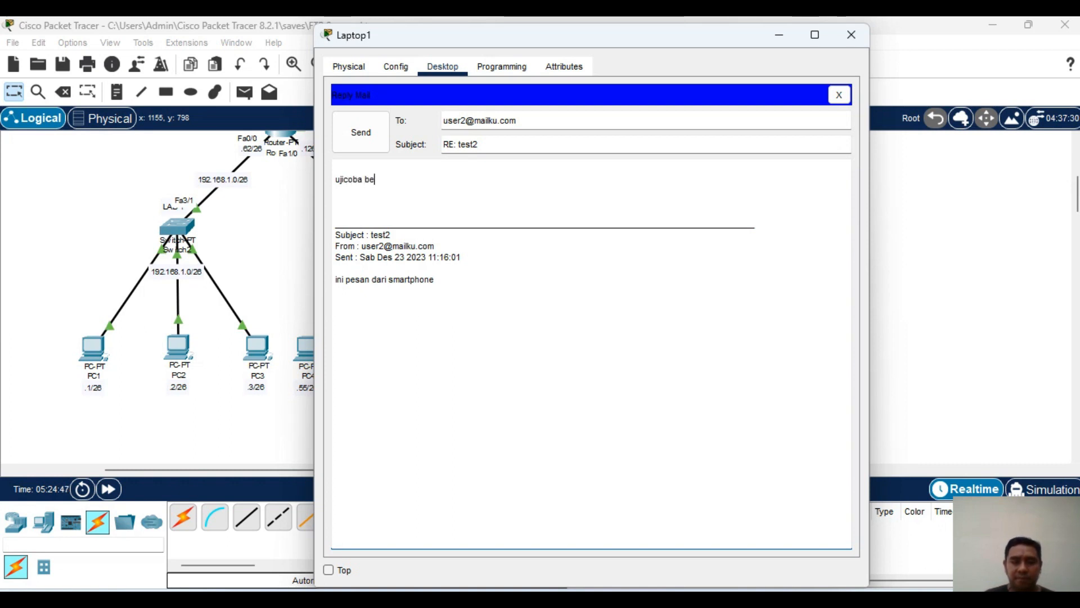
pyautogui.write('rhasil, e')
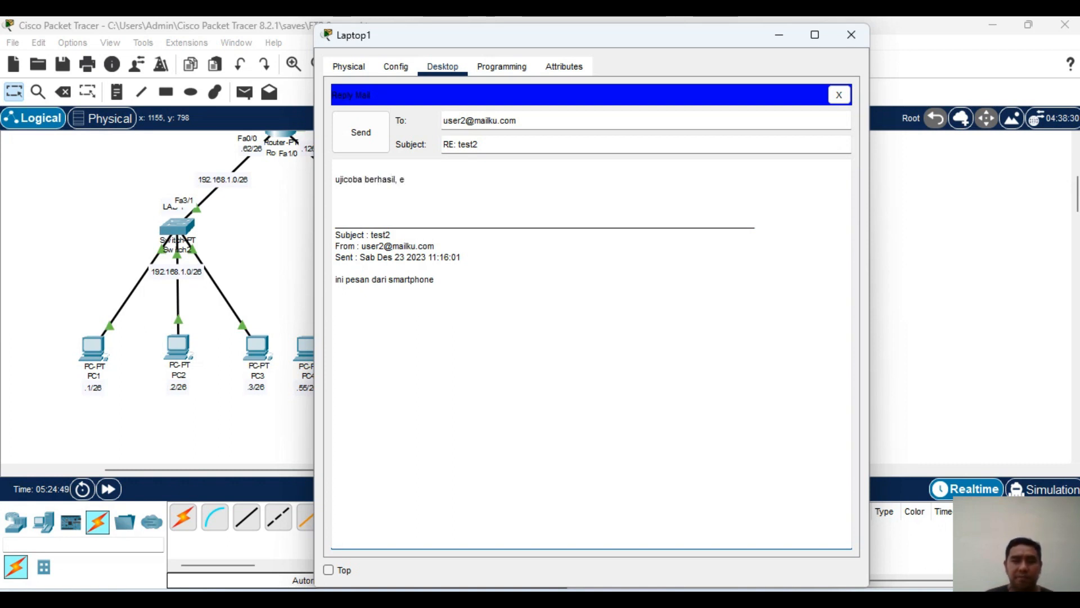
pyautogui.write('mail dari leptop2')
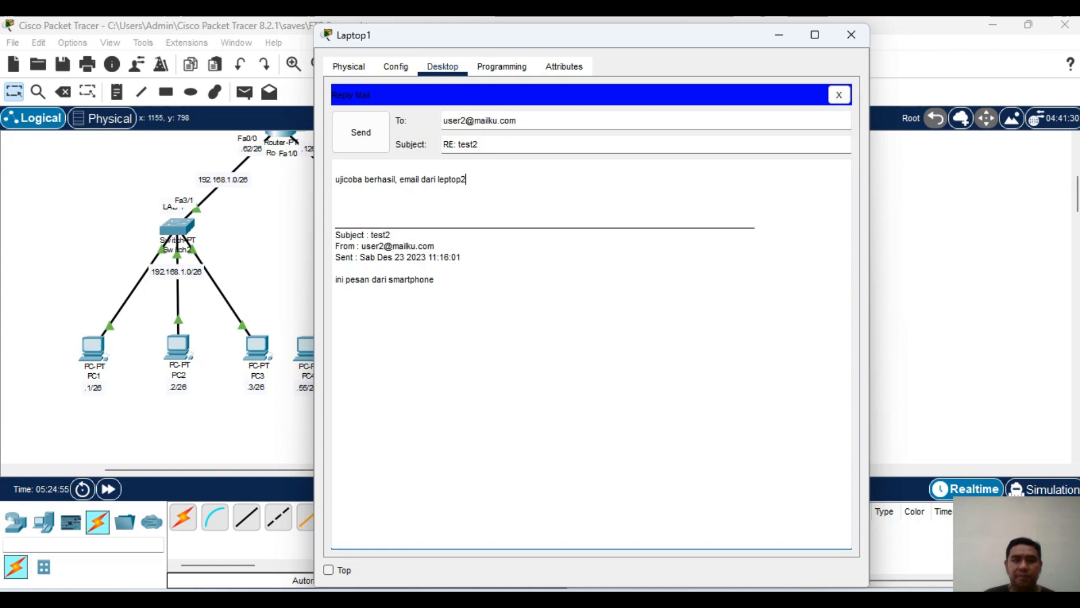
pyautogui.write(', teri a')
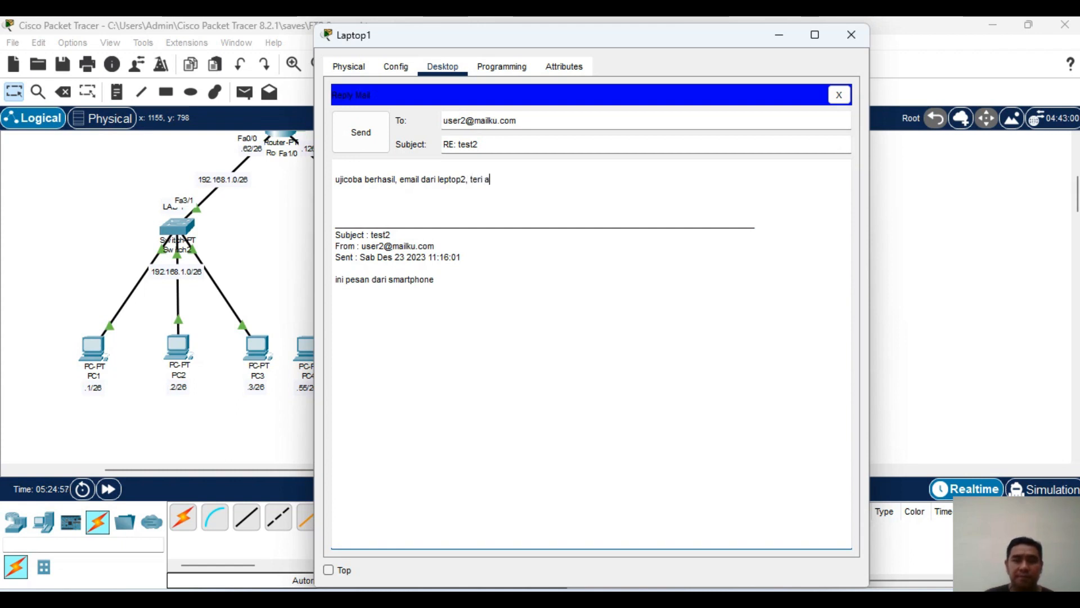
pyautogui.press('BackSpace')
pyautogui.write('ma ksih')
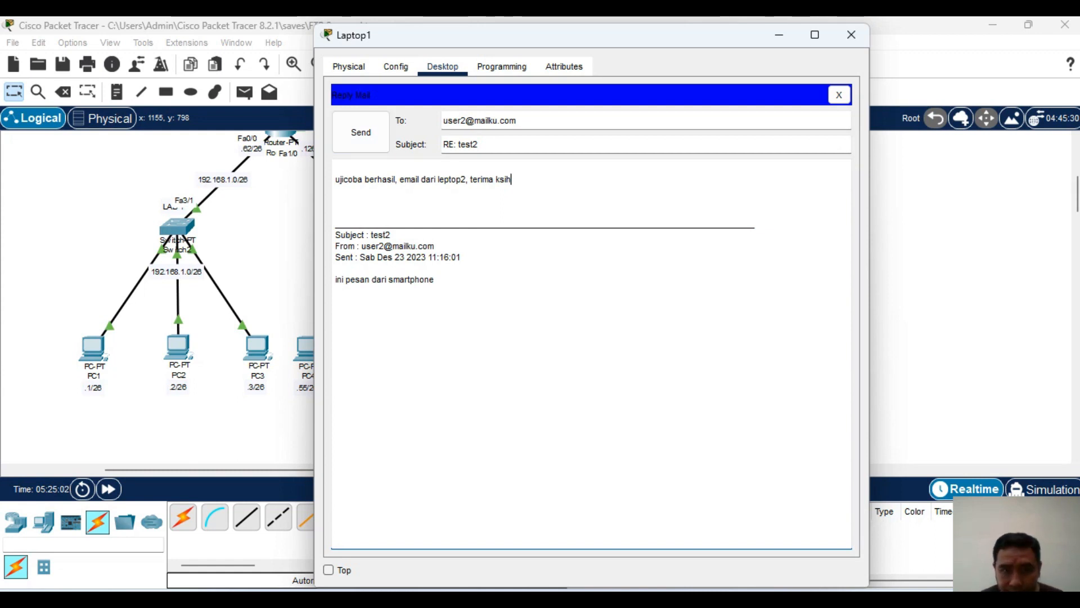
pyautogui.write('a')
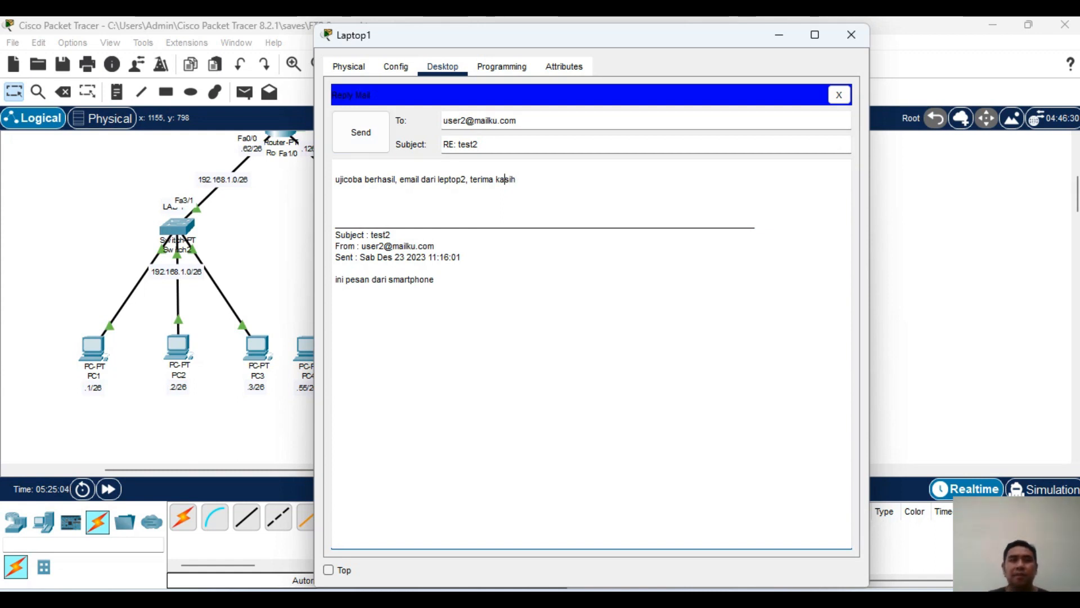
pyautogui.click(360, 132)
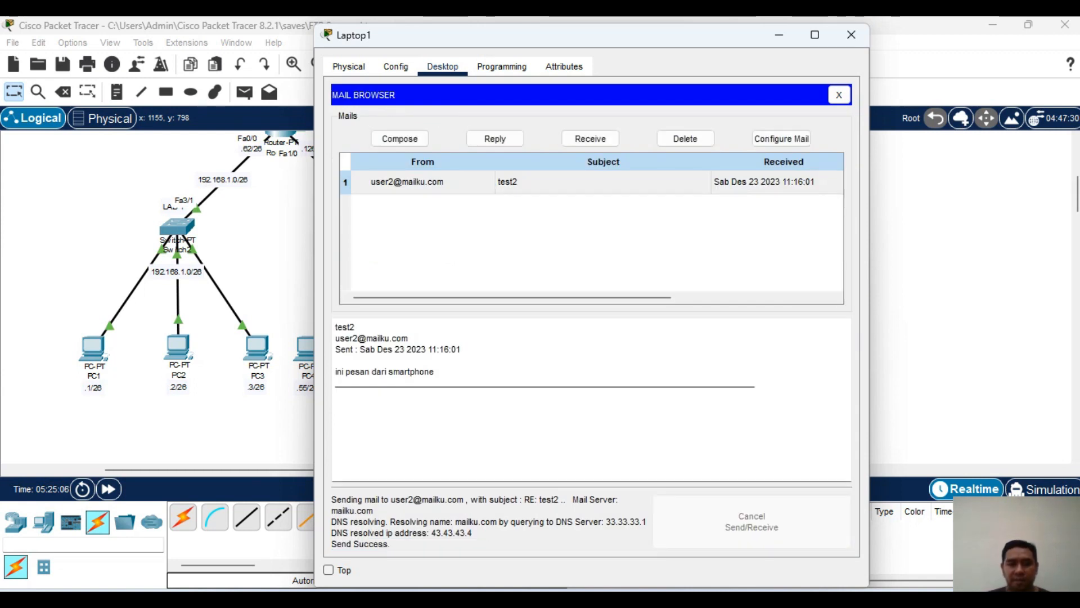
# - Receive the mail on Smartphone1, read the RE: test2 reply from Laptop1, and close the device window
pyautogui.click(851, 35)
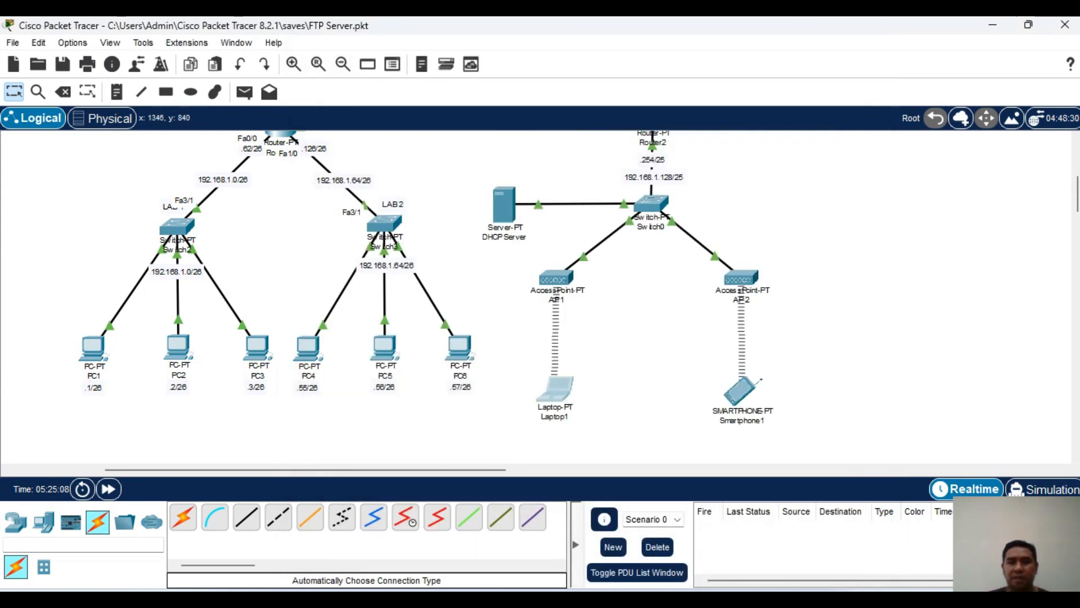
pyautogui.click(741, 390)
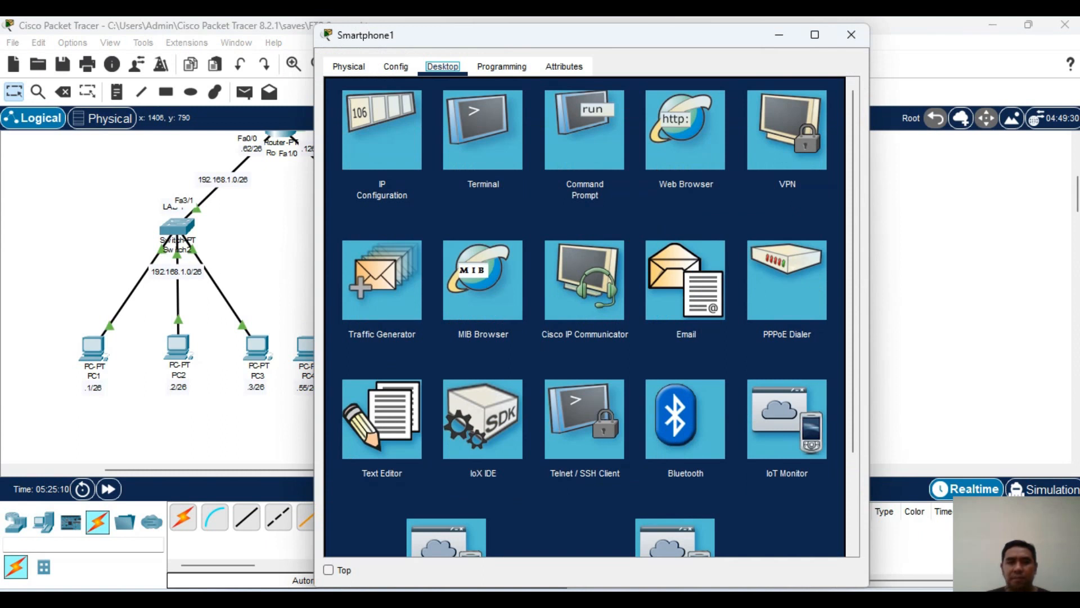
pyautogui.click(685, 280)
pyautogui.click(590, 139)
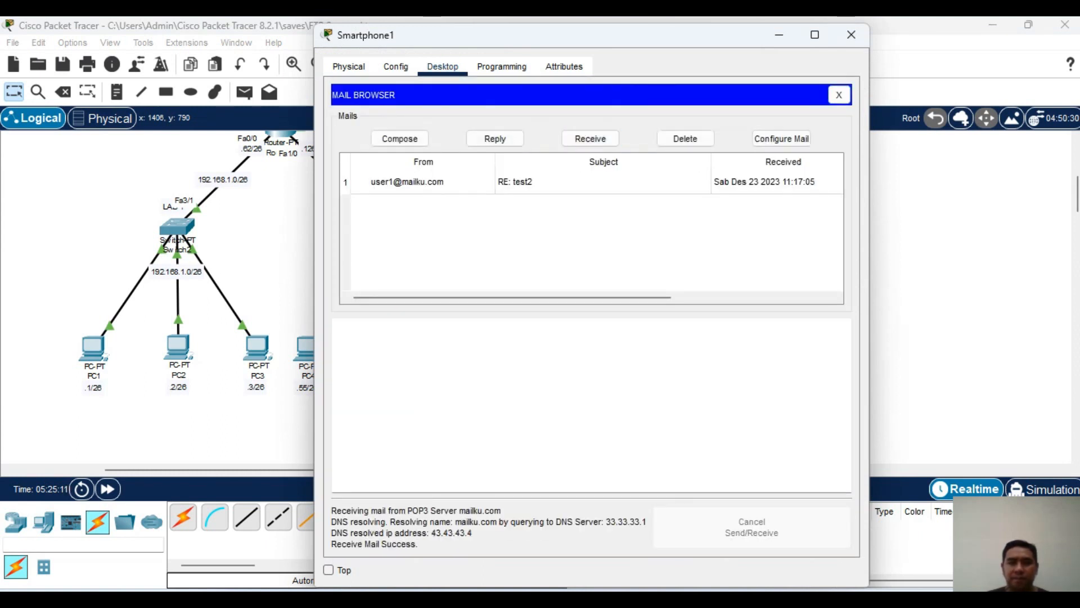
pyautogui.click(423, 182)
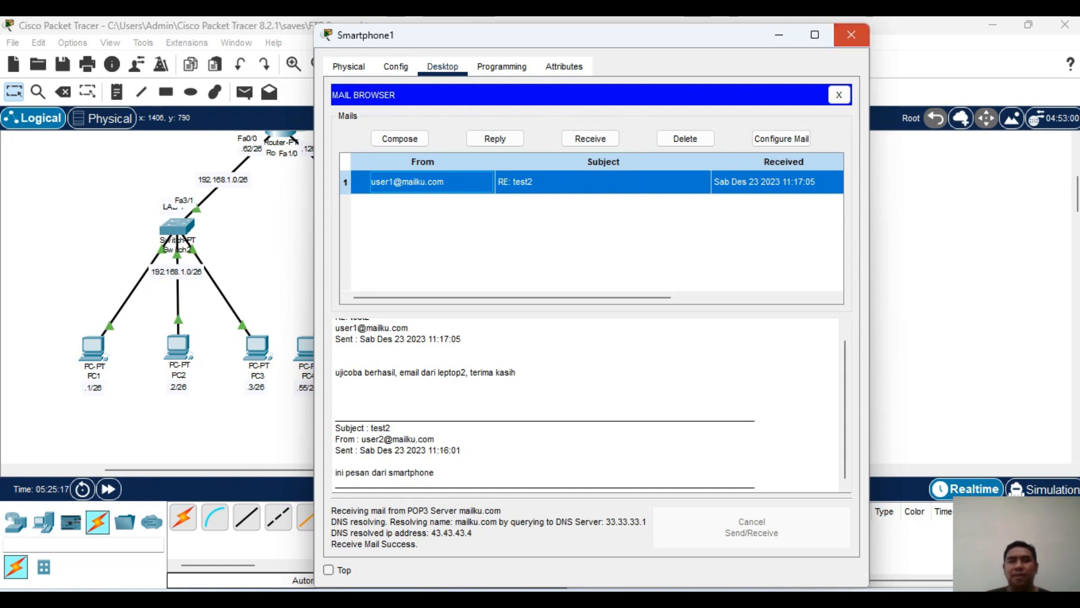
pyautogui.click(851, 35)
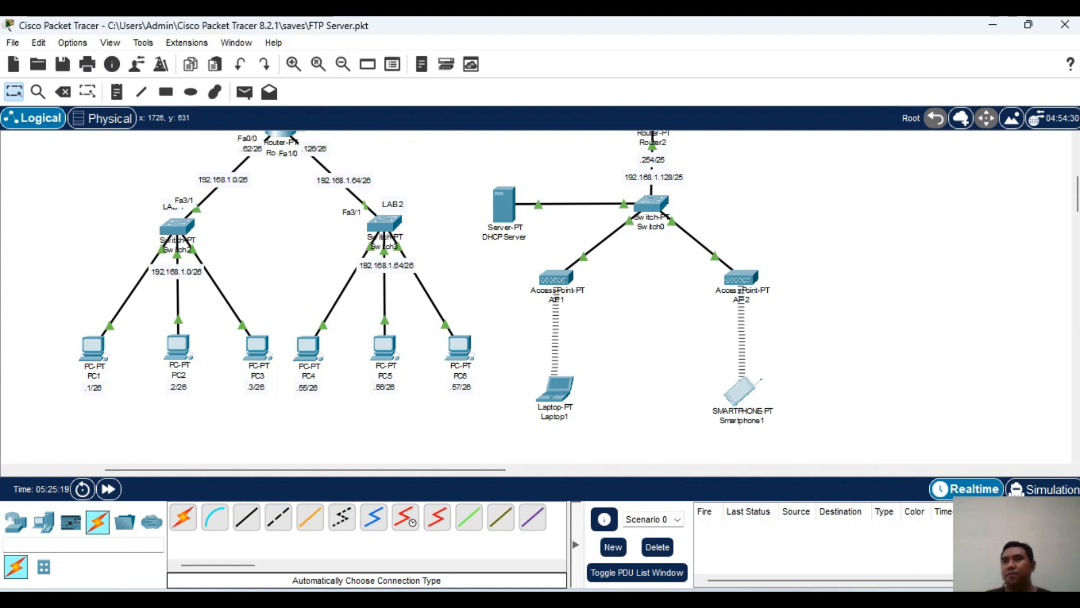